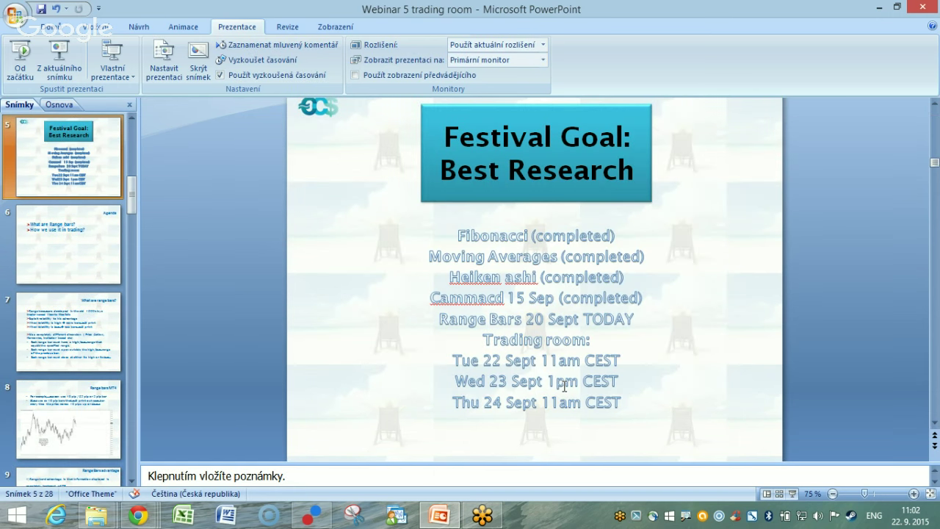
Switch from the PowerPoint Festival Goal slide to the MetaTrader 4 EURUSD H1 chart.
click(312, 514)
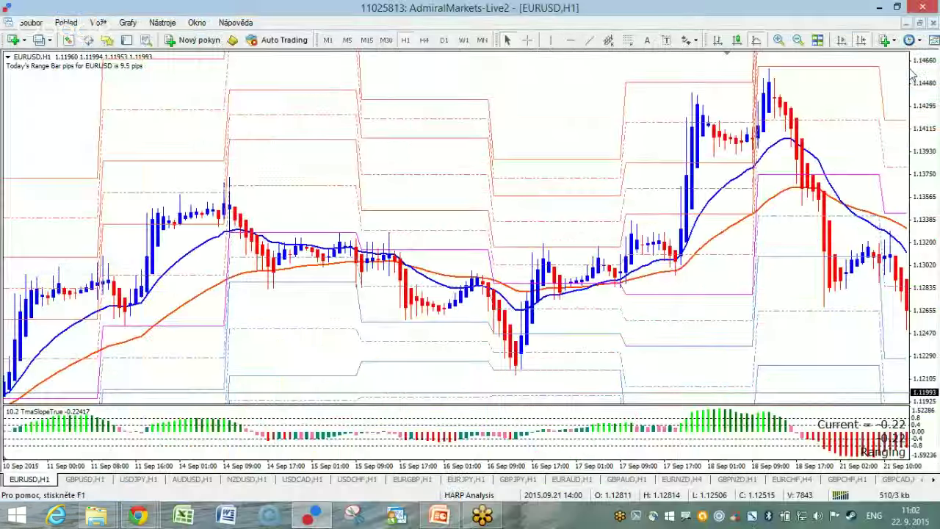
Turn on chart shift, widen the EURUSD H1 bars, and read prices with the crosshair.
click(861, 42)
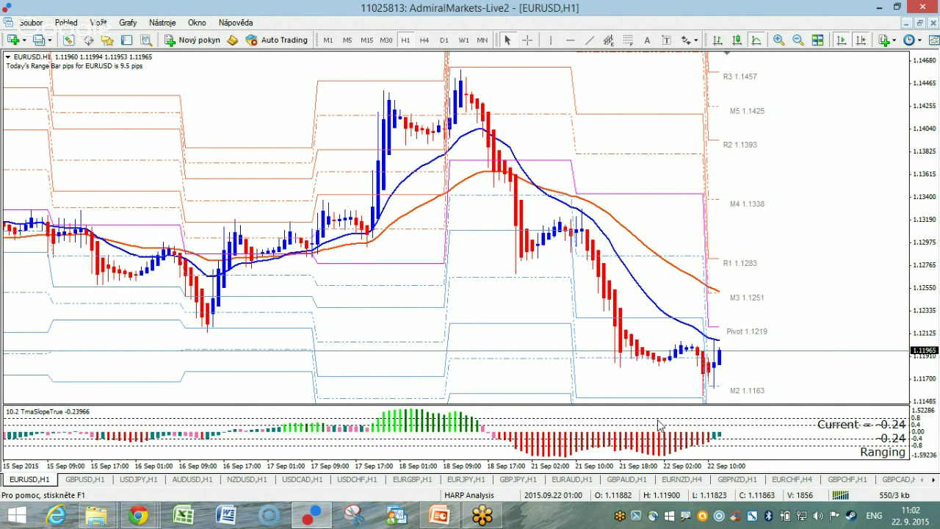
drag(688, 467, 731, 475)
click(527, 40)
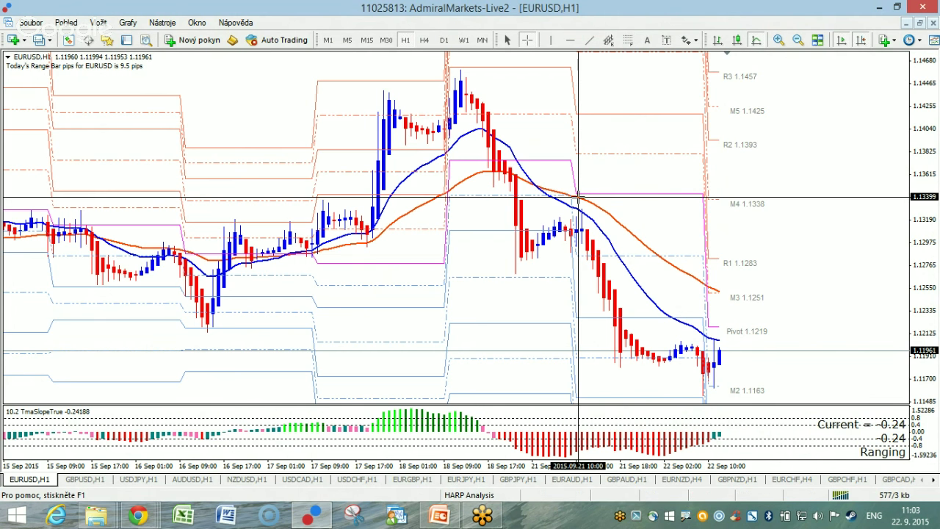
mouse_move(587, 241)
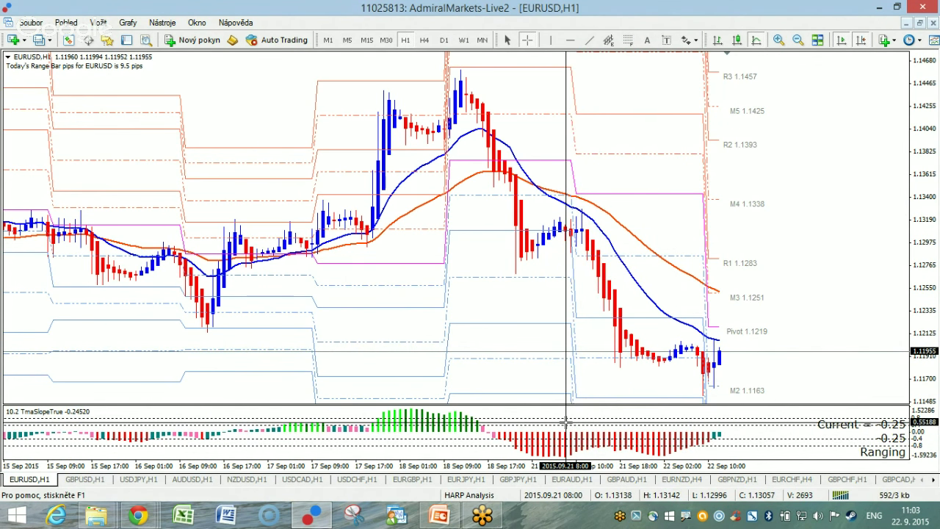
key(Escape)
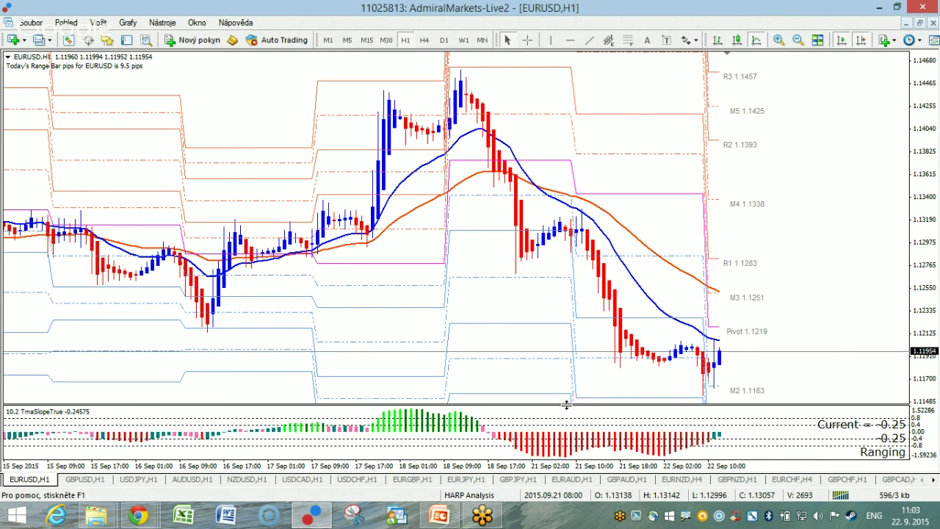
Make the indicator pane taller and measure the distance between two price levels.
drag(567, 404, 567, 394)
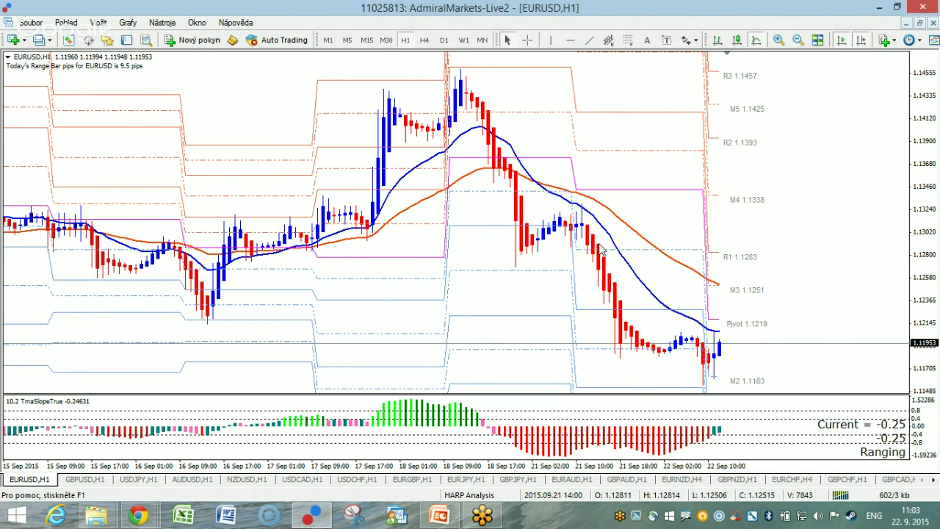
click(527, 40)
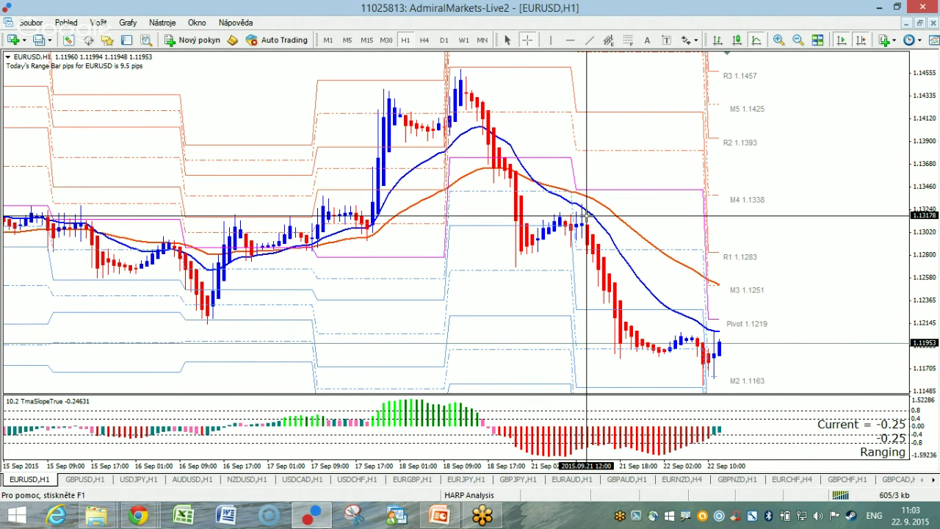
drag(590, 230, 621, 357)
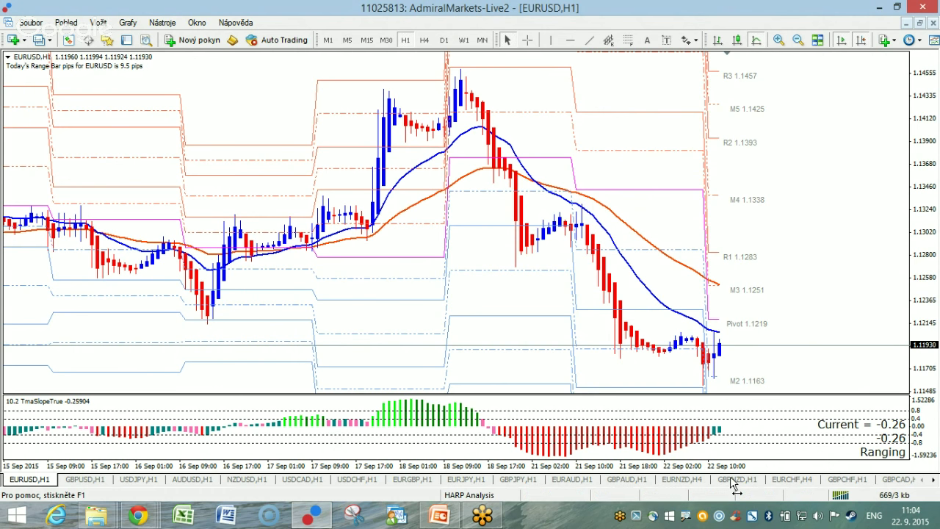
key(plus)
key(plus)
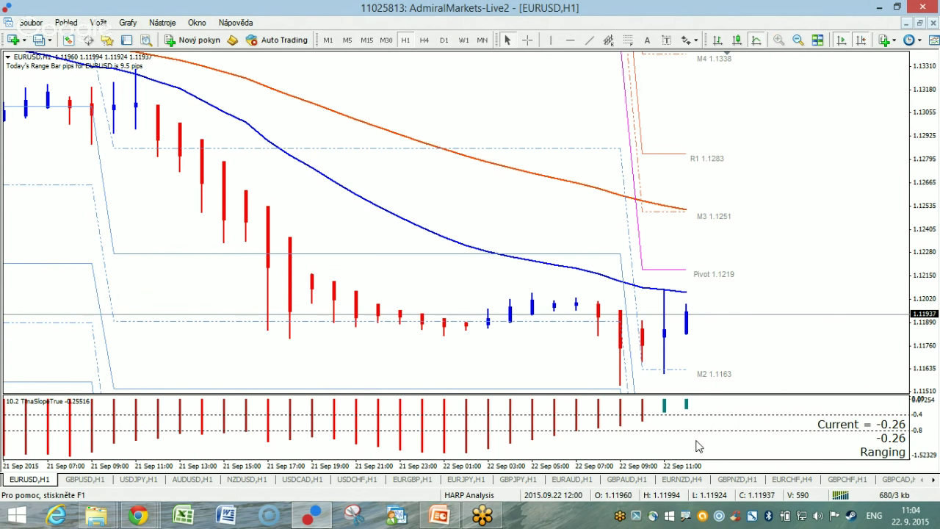
key(minus)
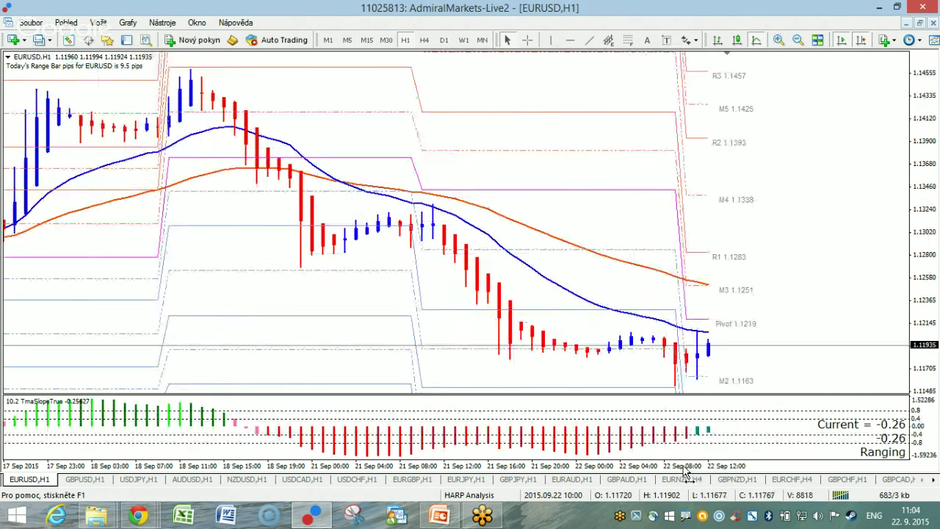
key(minus)
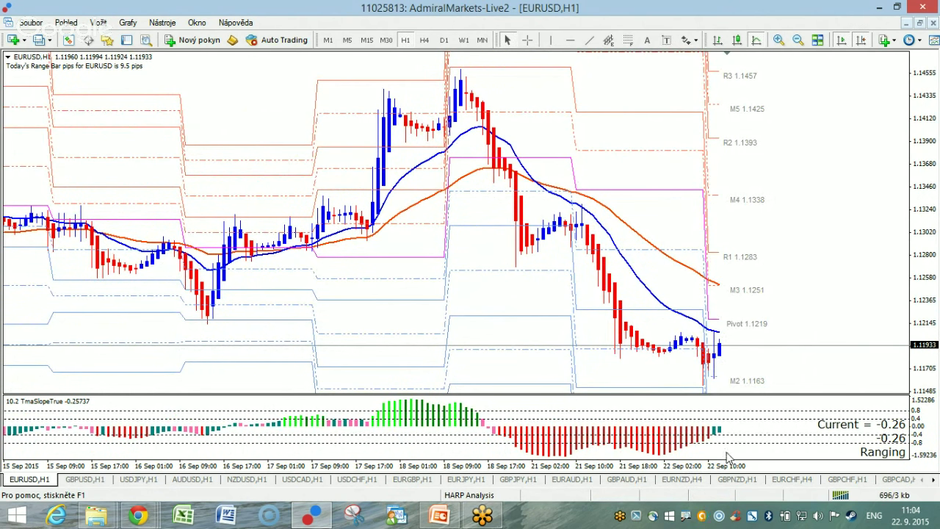
key(plus)
key(plus)
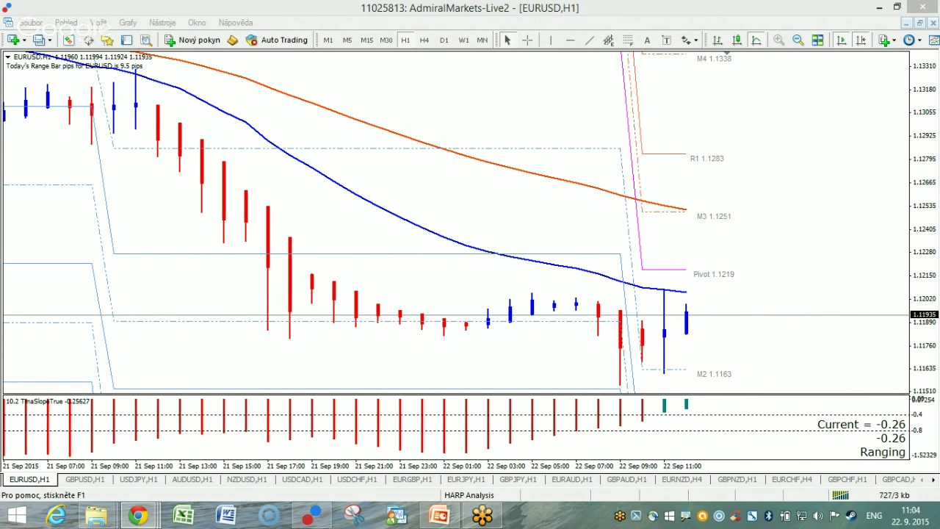
drag(752, 468, 734, 476)
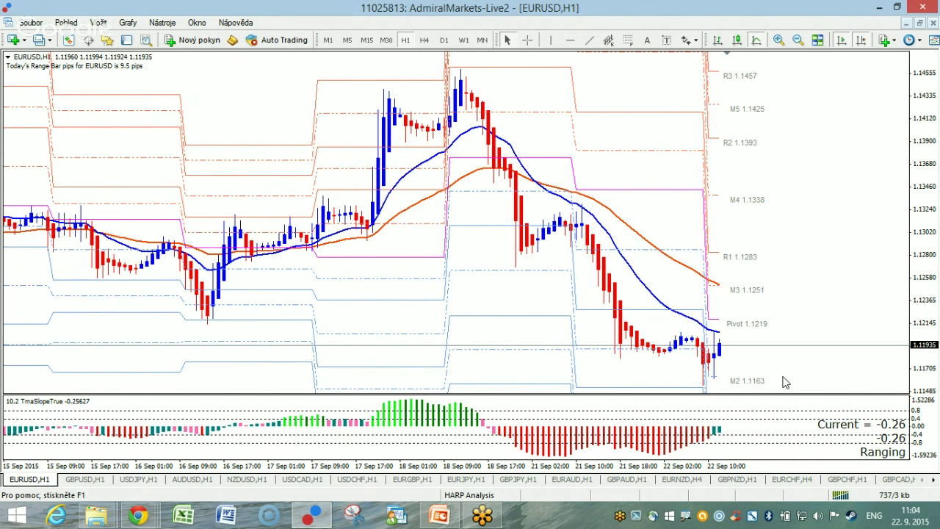
Put EURUSD on M30 and compress the price scale to show levels from R3 1.1457 to S3 1.0933.
click(388, 41)
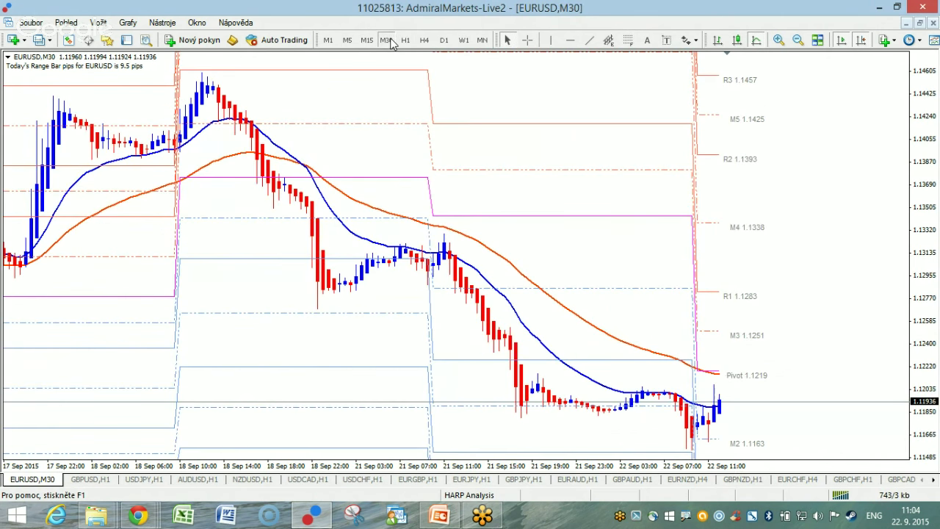
drag(766, 471, 770, 467)
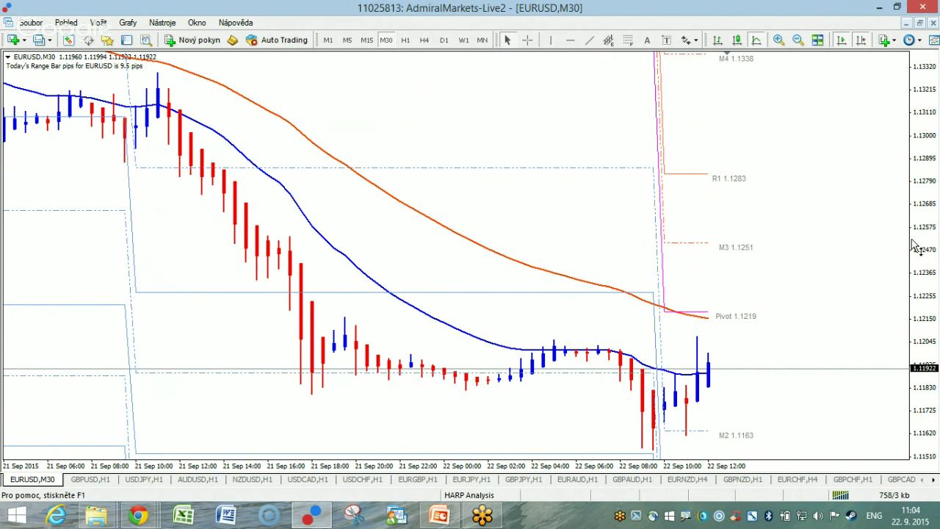
drag(926, 215, 933, 352)
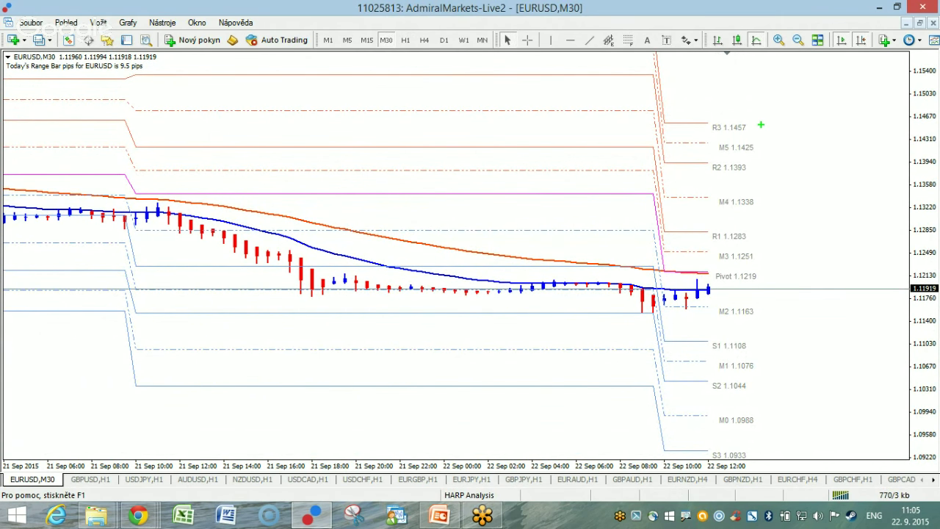
Number R1–R3 in red and S1–S3 in green, and circle the Pivot 1.1219 label in blue.
mouse_move(758, 114)
mouse_down()
mouse_move(780, 127)
mouse_move(773, 141)
mouse_move(787, 182)
mouse_move(803, 186)
mouse_up()
drag(776, 223, 776, 249)
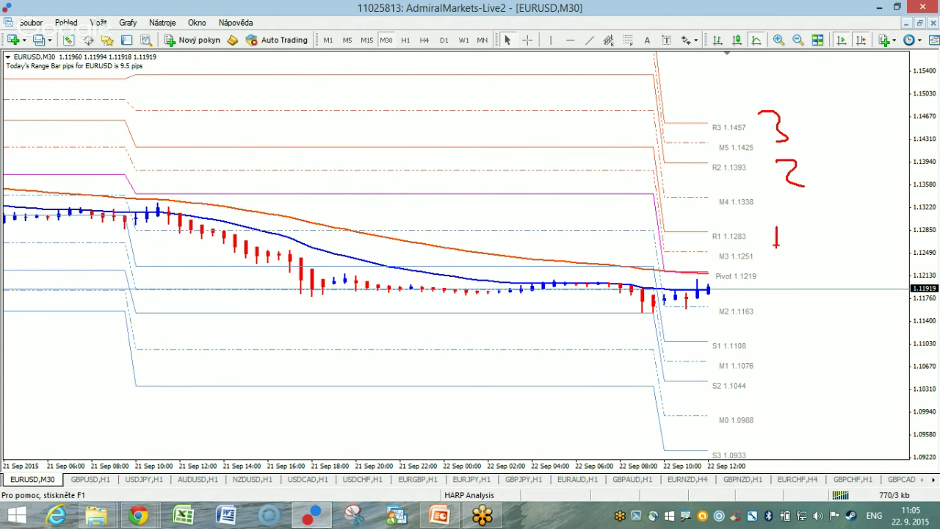
key(g)
drag(764, 334, 780, 399)
mouse_move(765, 441)
mouse_down()
mouse_move(782, 451)
mouse_move(740, 462)
mouse_up()
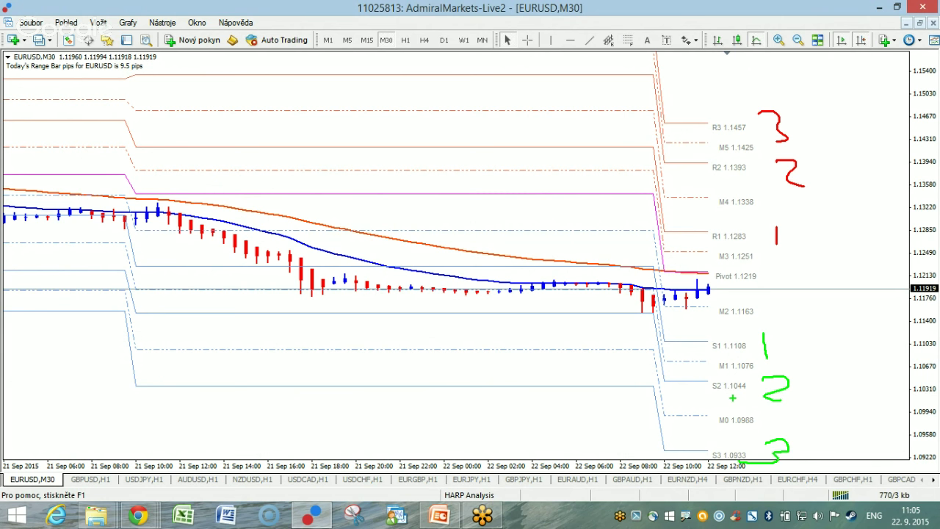
mouse_move(772, 274)
mouse_down()
mouse_move(709, 269)
mouse_move(797, 284)
mouse_move(740, 270)
mouse_up()
Draw two blue vertical lines at the level changes with LO notes, then clear all annotations.
drag(657, 64, 638, 424)
mouse_move(143, 77)
mouse_down()
mouse_move(119, 220)
mouse_move(132, 360)
mouse_up()
mouse_move(92, 409)
mouse_down()
mouse_move(115, 439)
mouse_move(139, 415)
mouse_up()
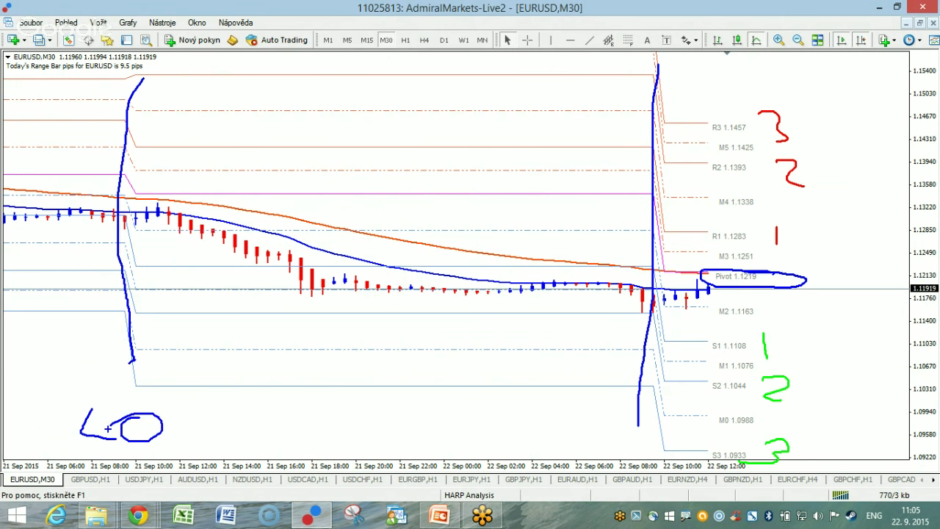
mouse_move(575, 423)
mouse_down()
mouse_move(586, 453)
mouse_move(593, 433)
mouse_up()
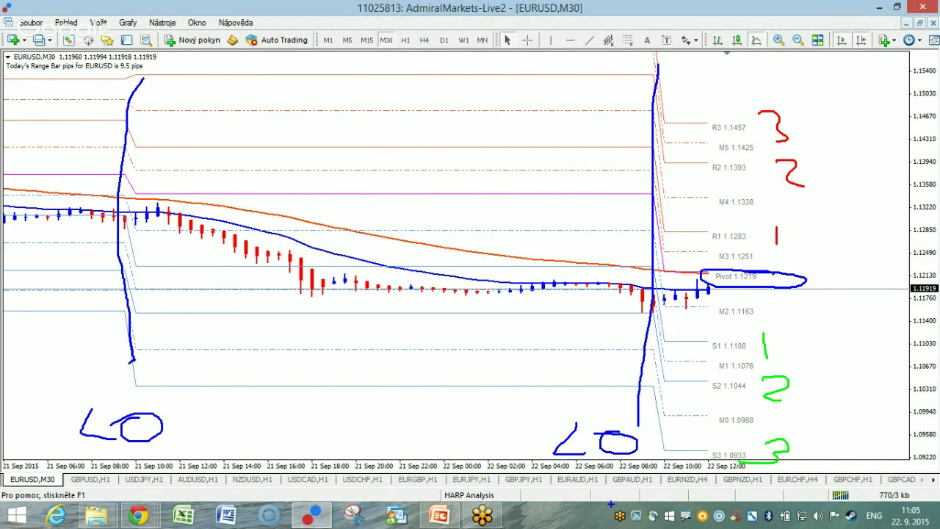
key(Escape)
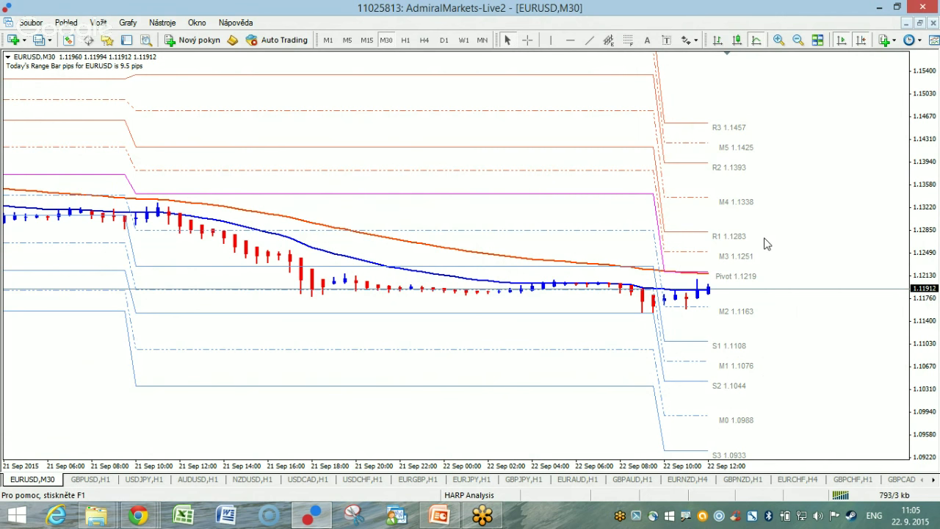
right_click(723, 281)
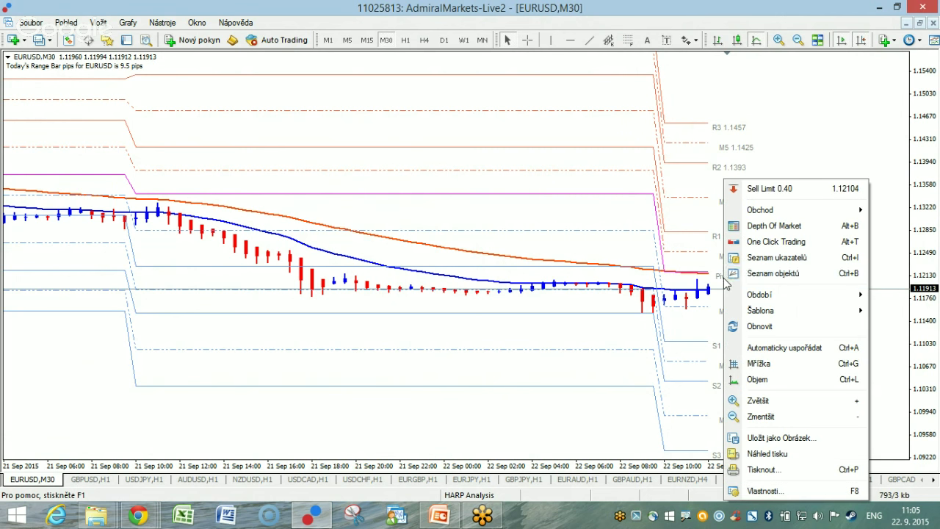
right_click(711, 167)
click(743, 146)
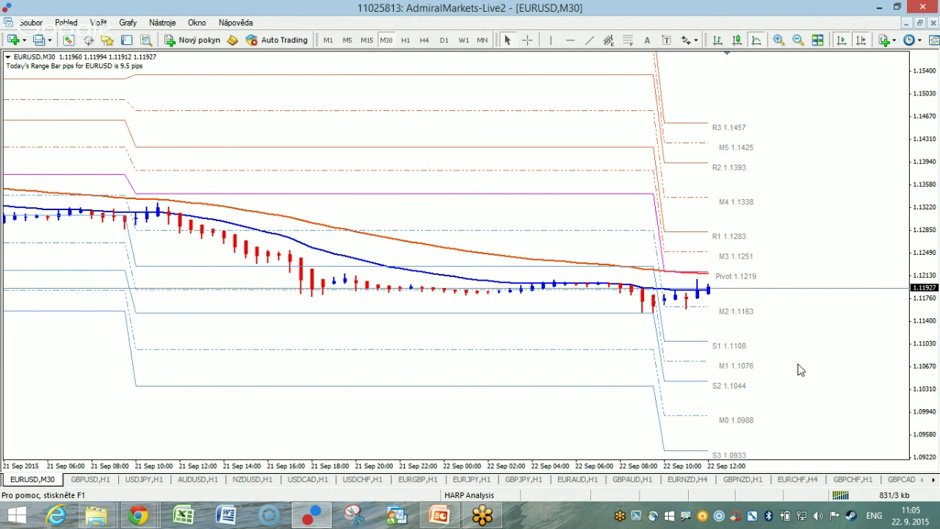
Adjust the price scale, try H1 and M5, and settle EURUSD on H1 near 1.1192 below the 1.1219 pivot.
drag(931, 382, 922, 231)
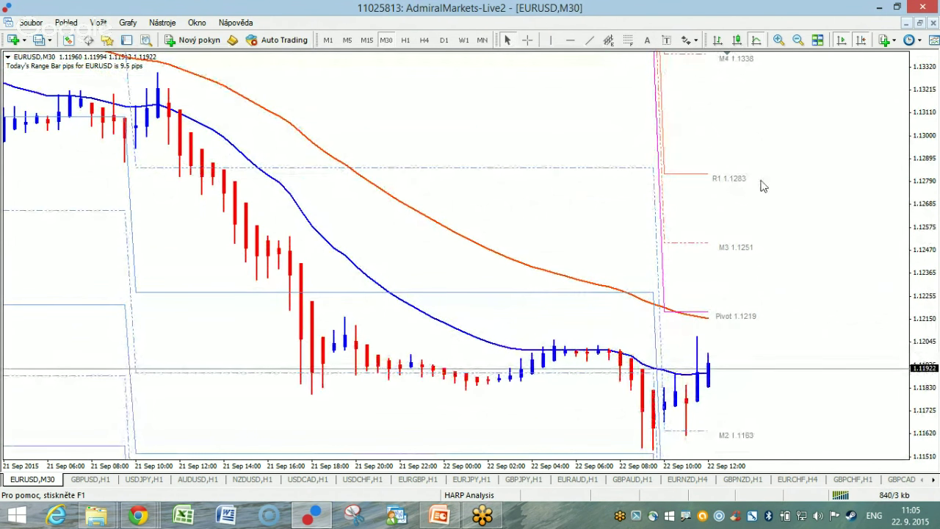
click(405, 40)
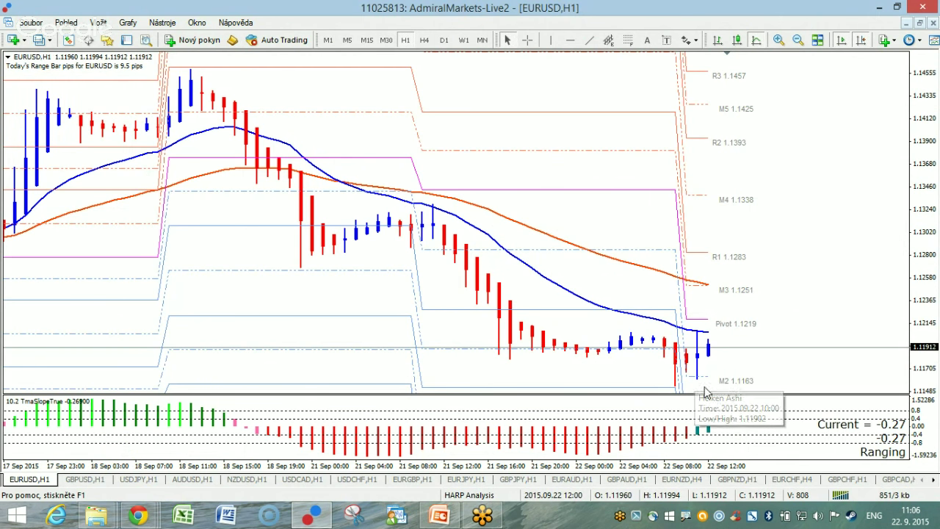
click(347, 41)
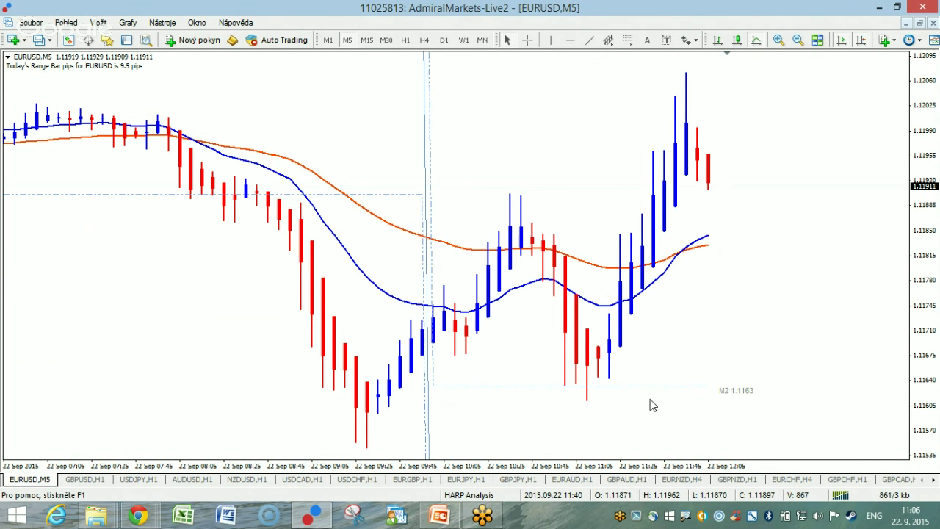
drag(916, 145, 918, 110)
click(404, 41)
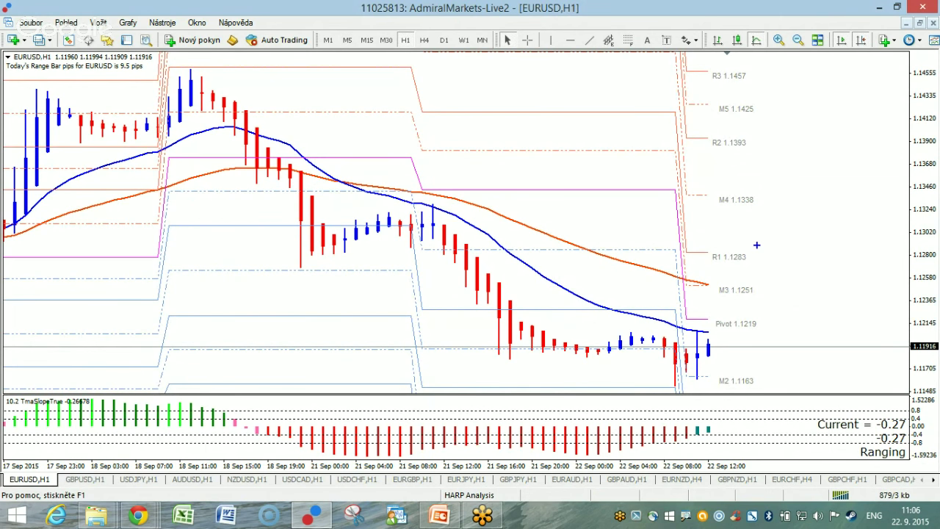
Circle the R1 1.1283 label in red and the S1 1.1108 label in green.
mouse_move(753, 249)
mouse_down()
mouse_move(734, 266)
mouse_move(756, 246)
mouse_up()
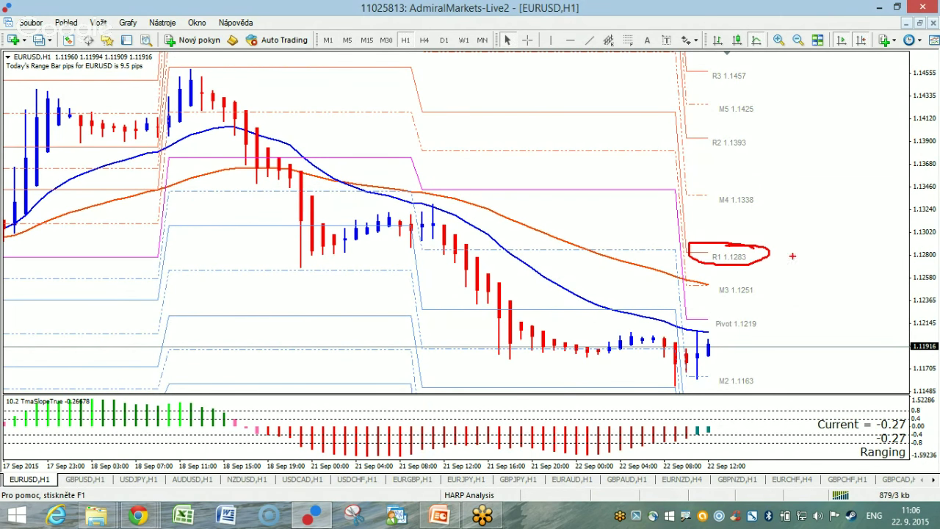
drag(926, 254, 924, 288)
mouse_move(756, 241)
mouse_down()
mouse_move(759, 256)
mouse_move(721, 233)
mouse_move(770, 234)
mouse_up()
key(g)
mouse_move(767, 364)
mouse_down()
mouse_move(686, 378)
mouse_move(764, 362)
mouse_up()
Write a blue 75% note beside R1 and mark the M4 1.1338 level.
key(b)
mouse_move(793, 233)
mouse_down()
mouse_move(818, 233)
mouse_move(805, 271)
mouse_up()
mouse_move(802, 259)
mouse_down()
mouse_move(826, 258)
mouse_move(824, 270)
mouse_move(860, 236)
mouse_up()
mouse_move(863, 235)
mouse_down()
mouse_move(877, 225)
mouse_move(896, 275)
mouse_up()
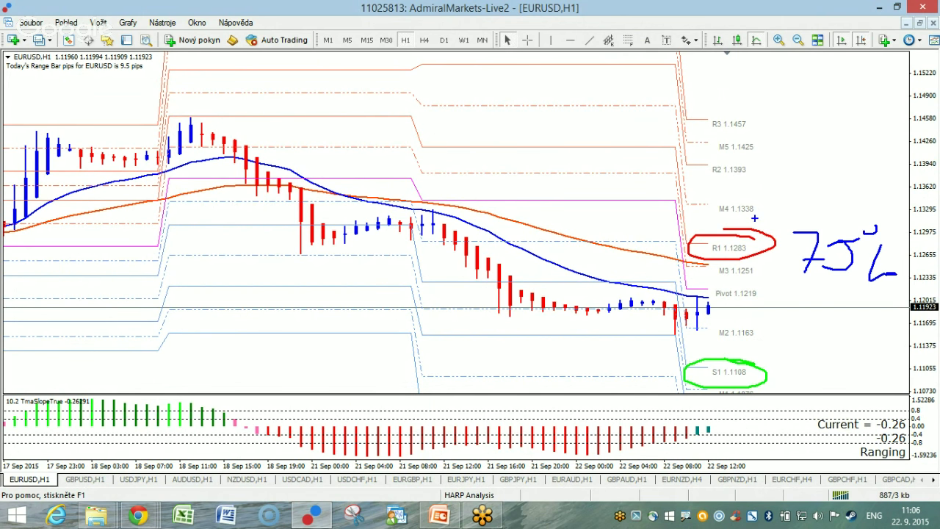
mouse_move(772, 201)
mouse_down()
mouse_move(711, 201)
mouse_move(783, 206)
mouse_up()
Add a red arrow and 75% note at S1, a blue arrow above M4, and circle R3 1.1457 with a red arrow.
mouse_move(768, 372)
mouse_down()
mouse_move(781, 396)
mouse_move(800, 386)
mouse_move(765, 384)
mouse_up()
mouse_move(808, 358)
mouse_down()
mouse_move(823, 380)
mouse_move(857, 373)
mouse_move(845, 382)
mouse_up()
drag(854, 362, 881, 356)
drag(880, 355, 878, 394)
mouse_move(811, 197)
mouse_down()
mouse_move(816, 172)
mouse_move(794, 178)
mouse_move(807, 198)
mouse_up()
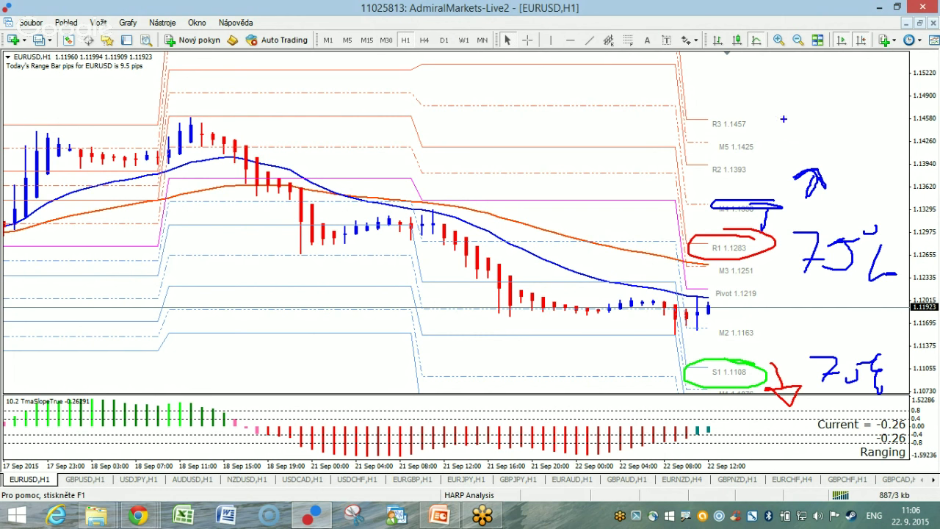
mouse_move(712, 113)
mouse_down()
mouse_move(727, 118)
mouse_move(714, 116)
mouse_up()
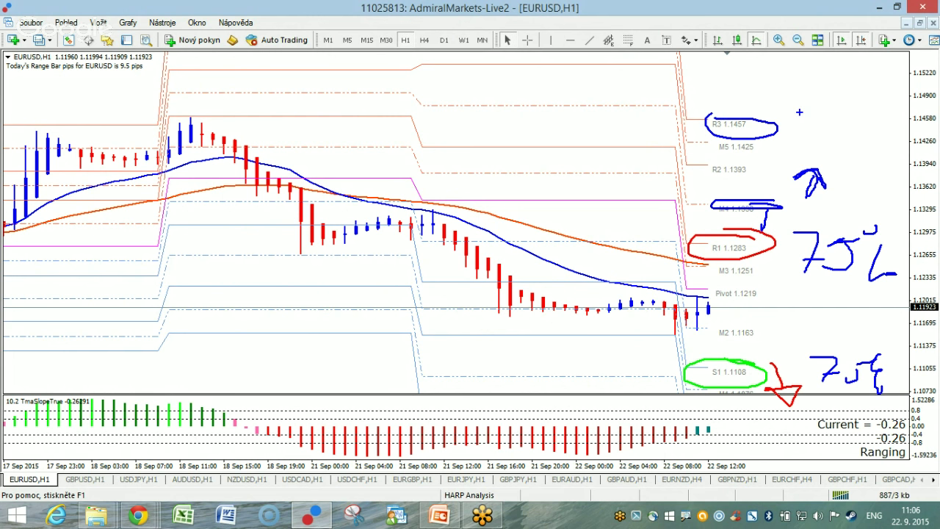
mouse_move(807, 123)
mouse_down()
mouse_move(863, 157)
mouse_move(878, 147)
mouse_move(855, 152)
mouse_up()
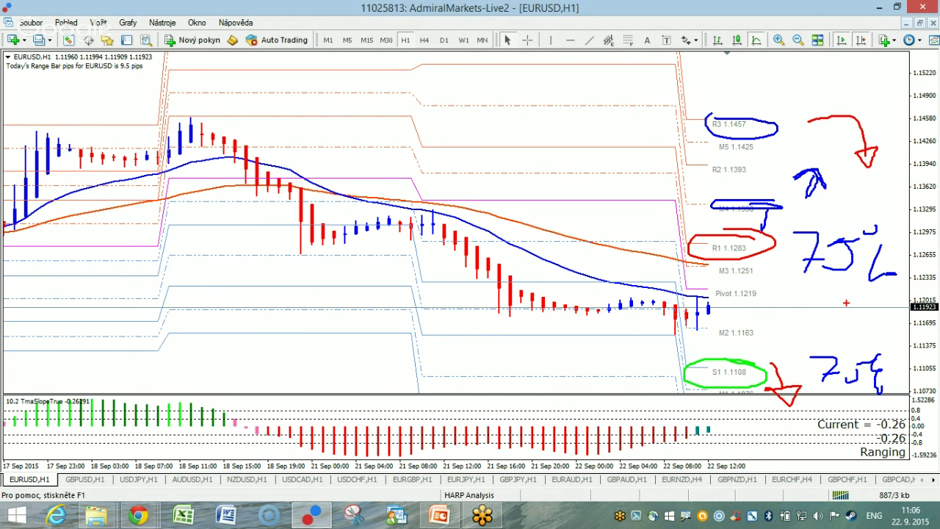
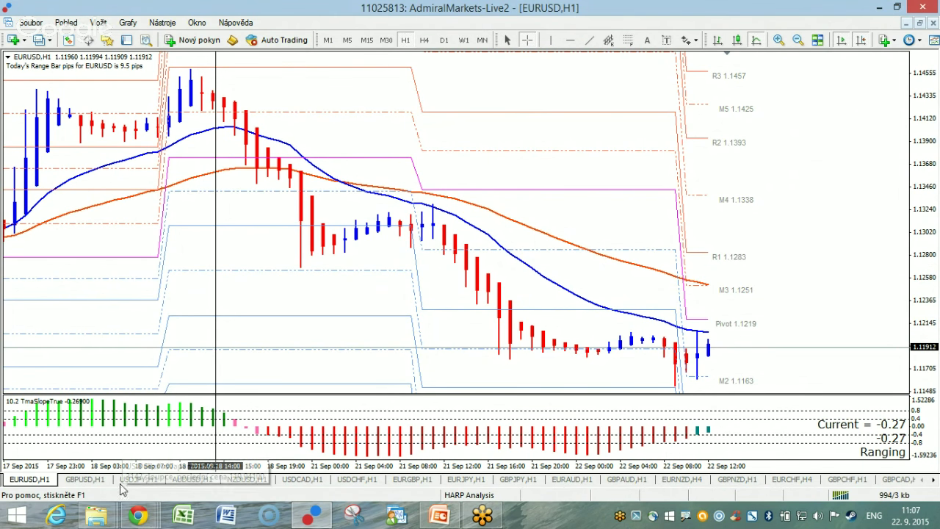
Bring up the GBPUSD H1 chart and scroll back to view older bars.
click(92, 484)
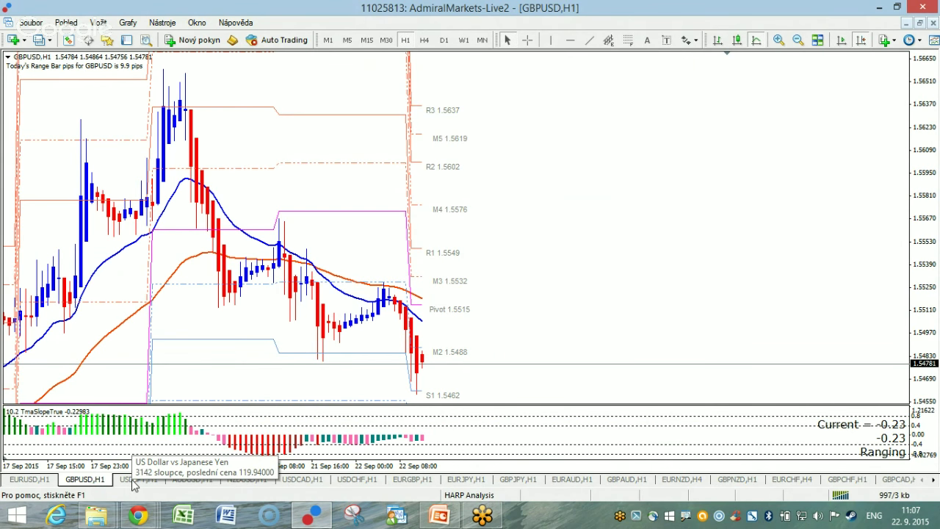
scroll(514, 316, up, 5)
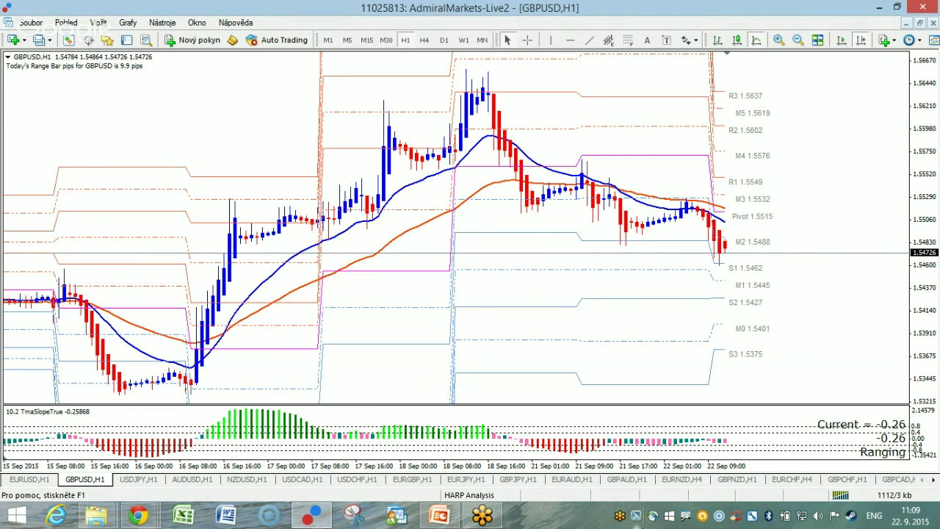
Zoom into the latest GBPUSD bars, inspect them with the crosshair, then show USDJPY H1.
key(plus)
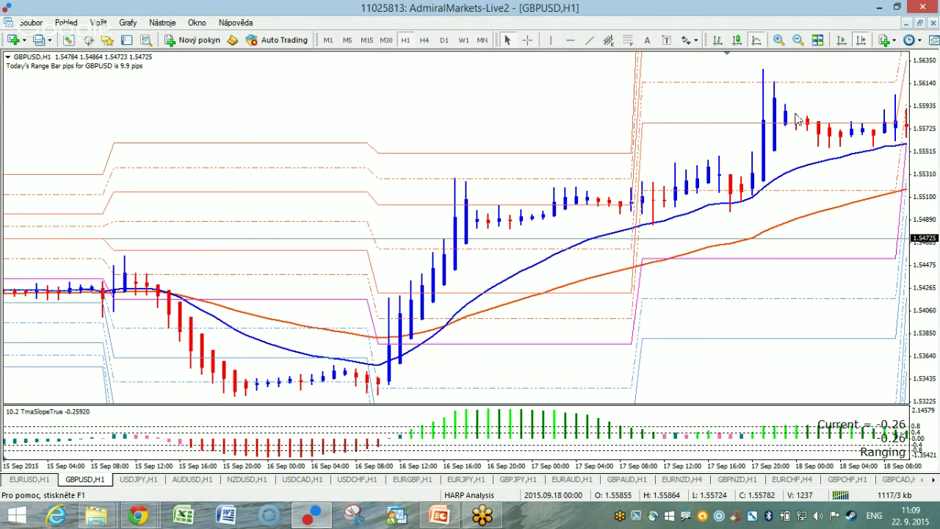
click(856, 39)
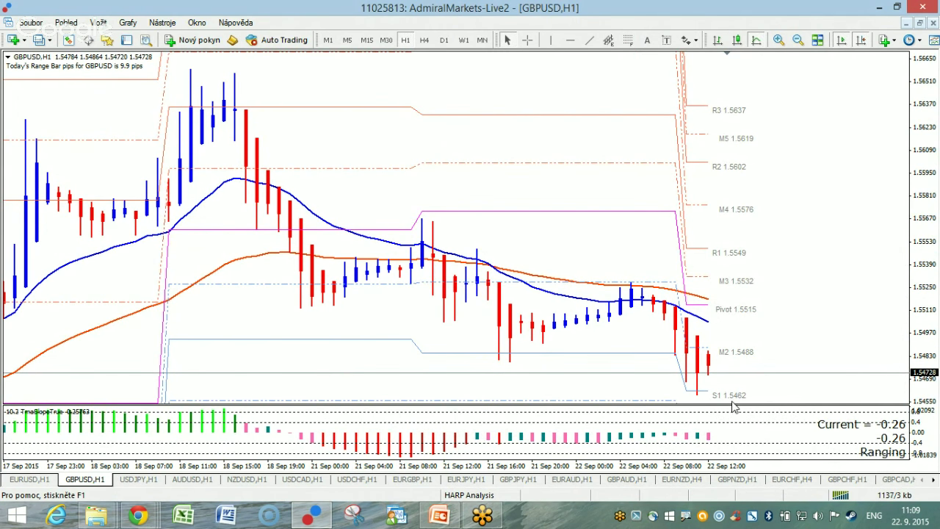
mouse_move(717, 405)
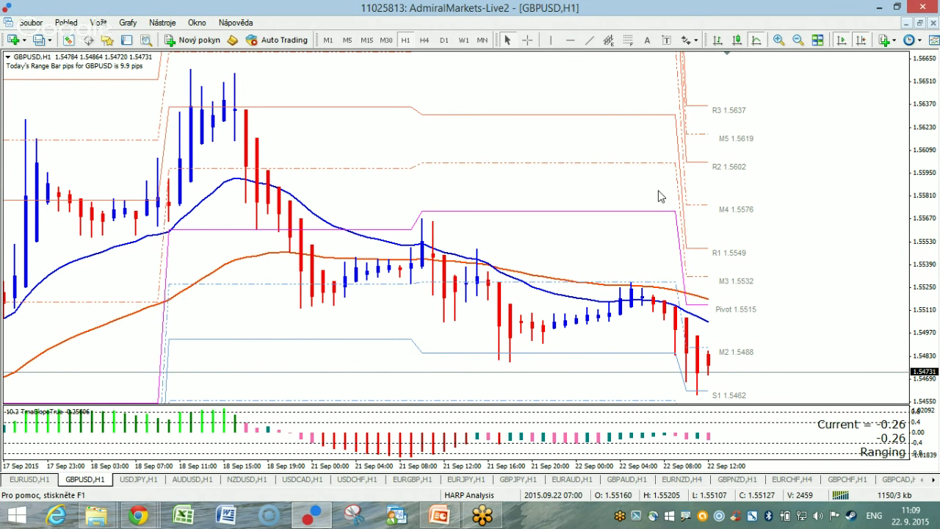
middle_click(683, 375)
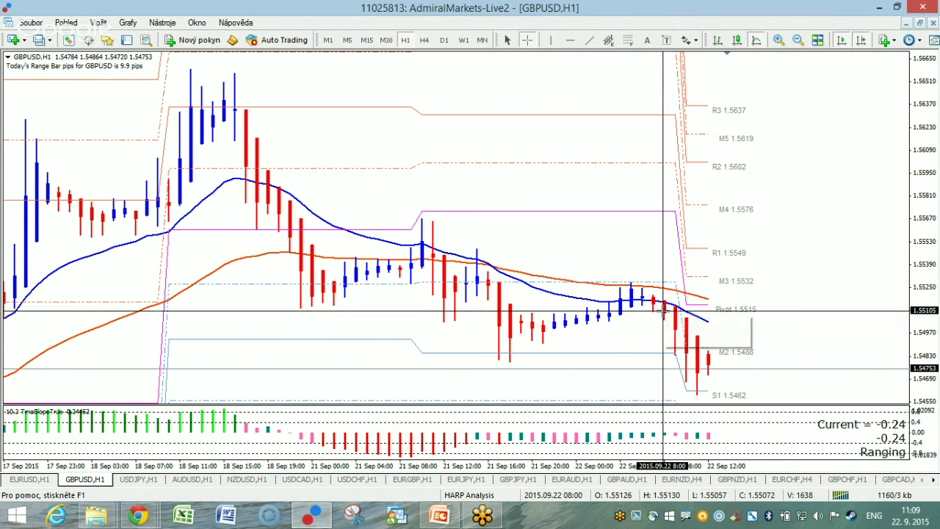
mouse_move(663, 319)
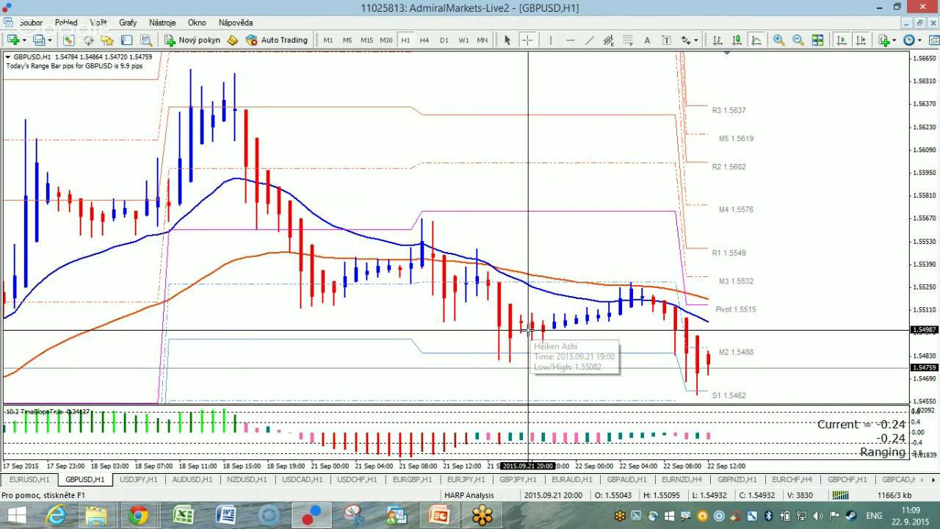
mouse_move(504, 289)
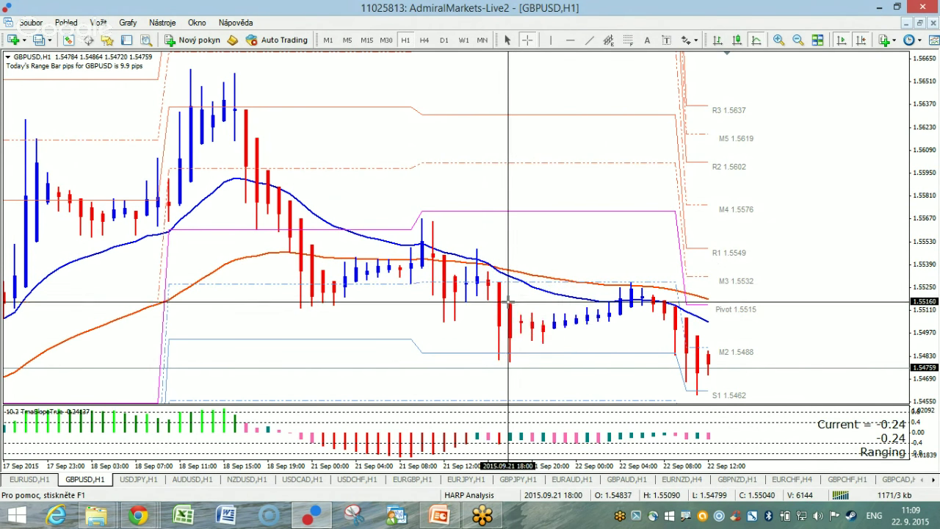
mouse_move(509, 322)
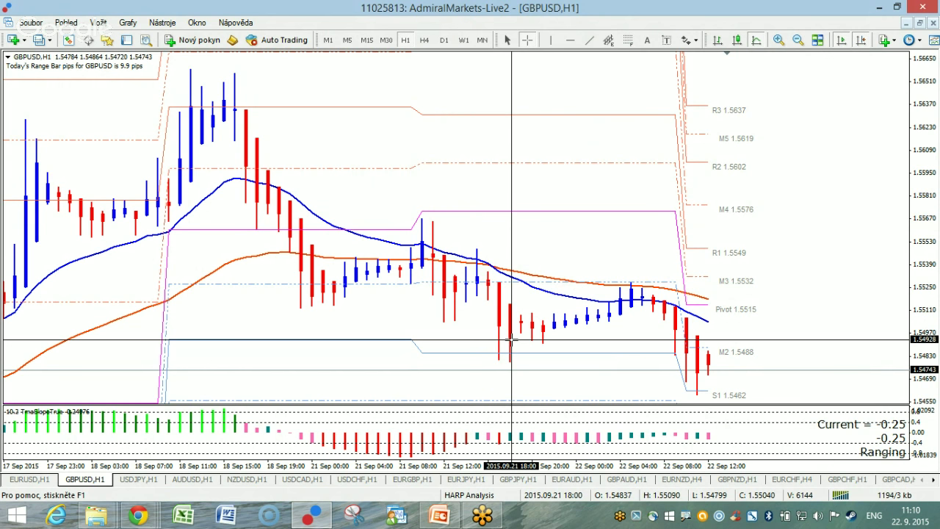
mouse_move(659, 288)
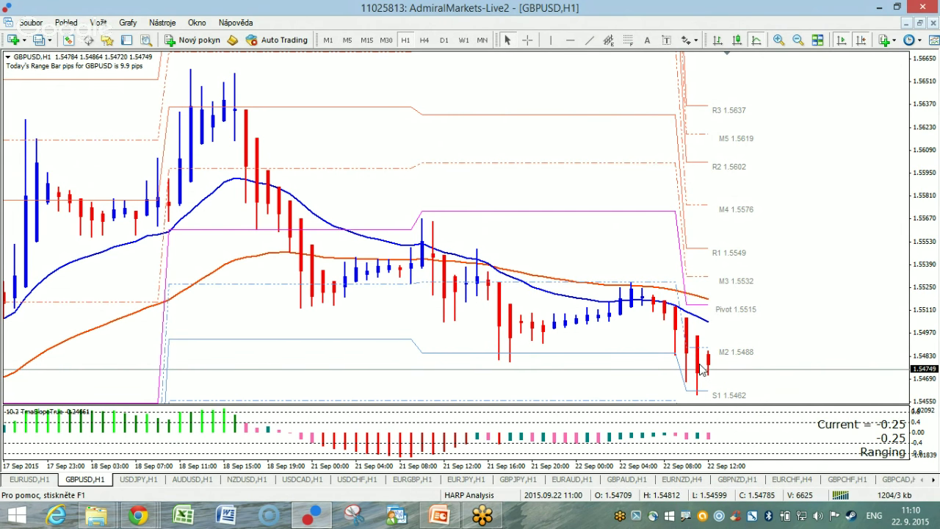
click(139, 480)
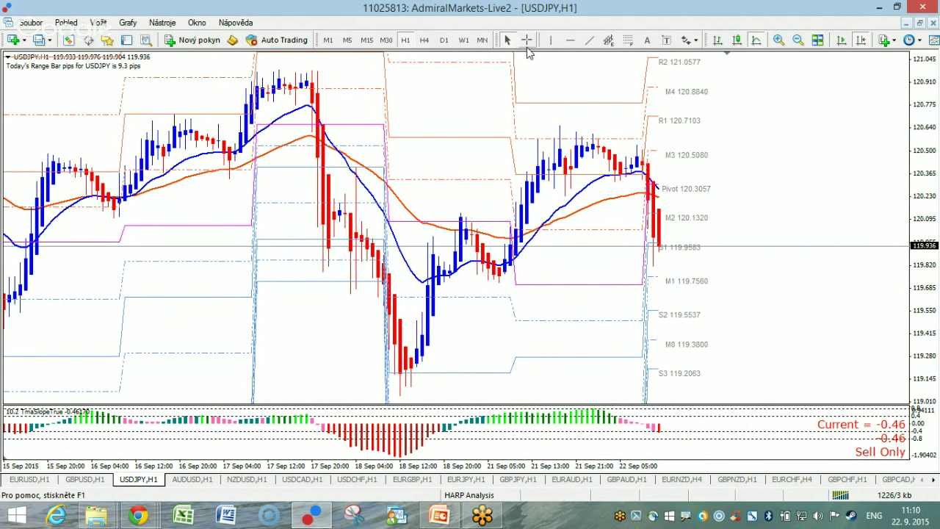
Widen the USDJPY bars across 17–22 September by stretching the time scale, crosshair back on.
click(527, 39)
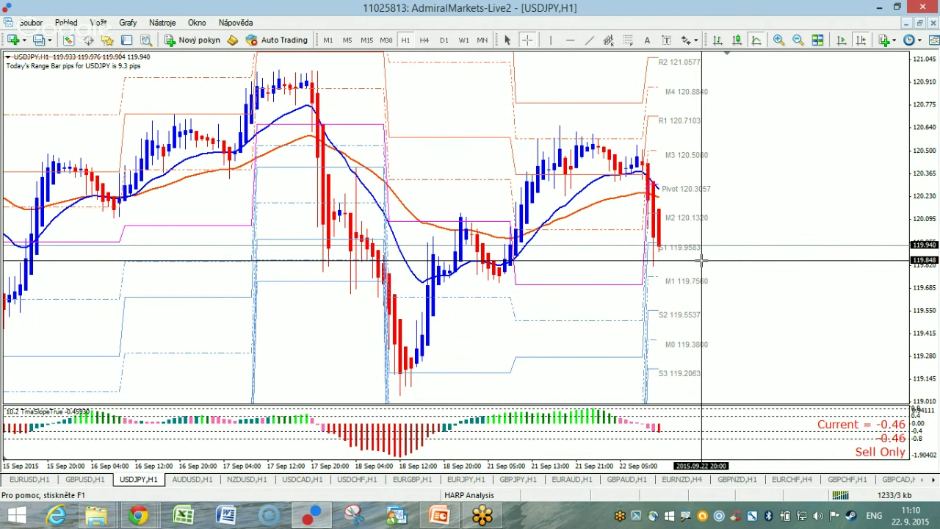
click(701, 259)
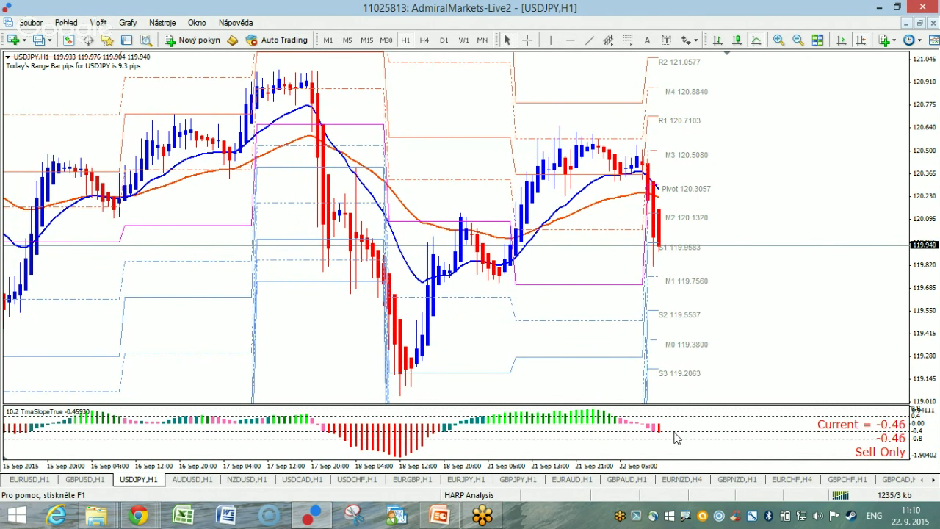
drag(673, 467, 257, 288)
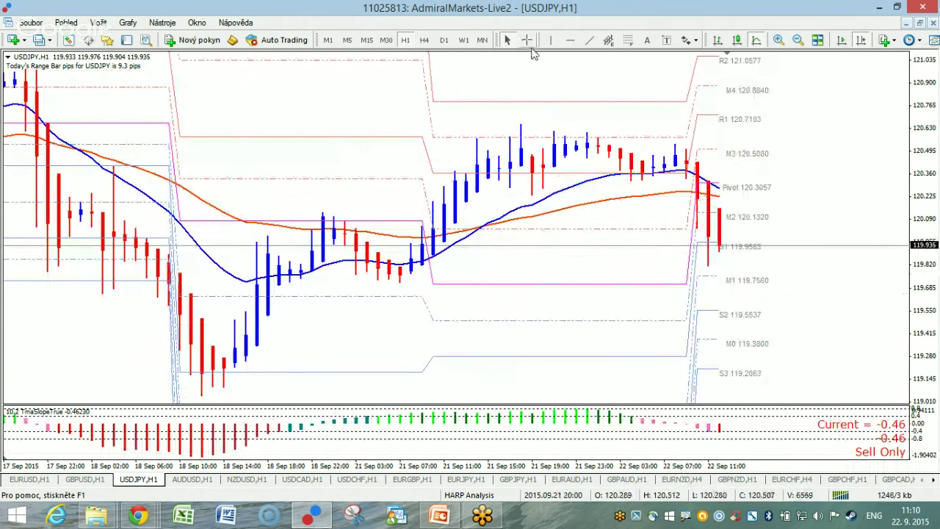
click(527, 39)
mouse_move(704, 179)
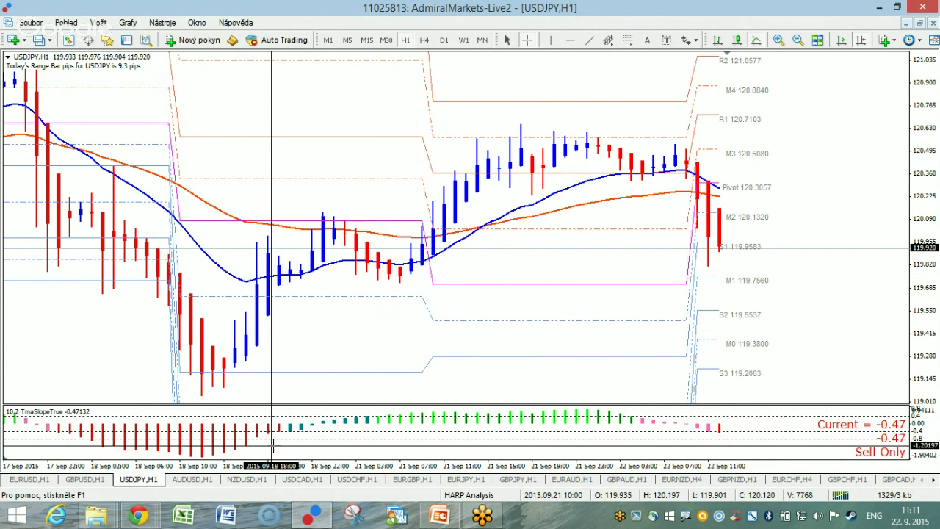
Browse the AUDUSD, NZDUSD, USDCAD and GBPUSD charts, ending on EURJPY.
click(192, 478)
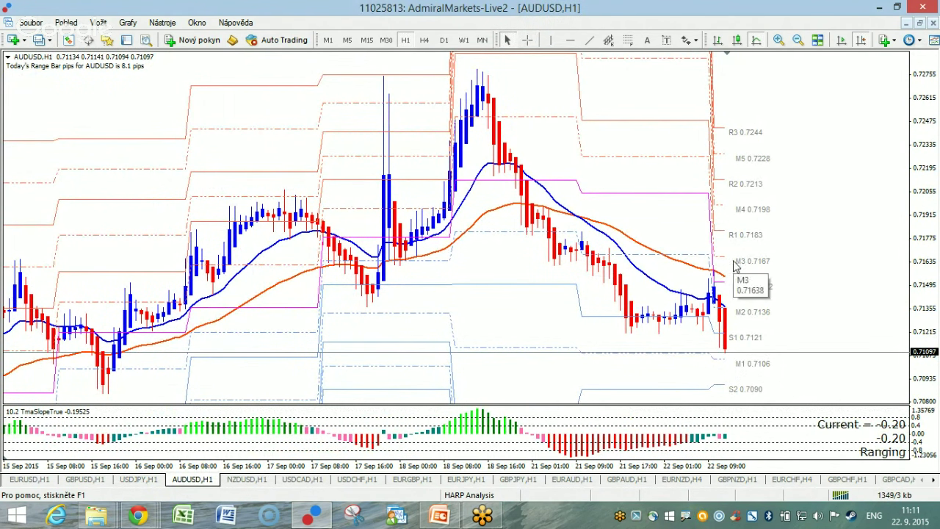
click(267, 481)
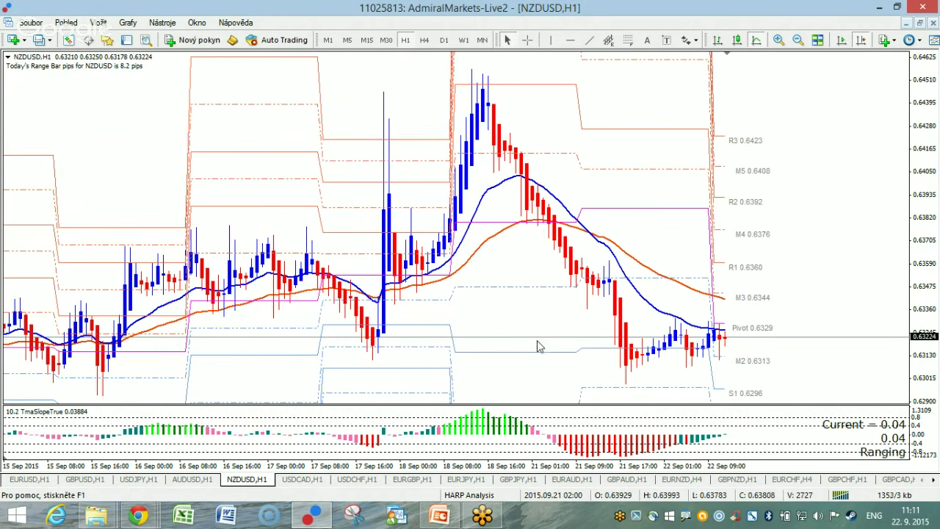
click(323, 481)
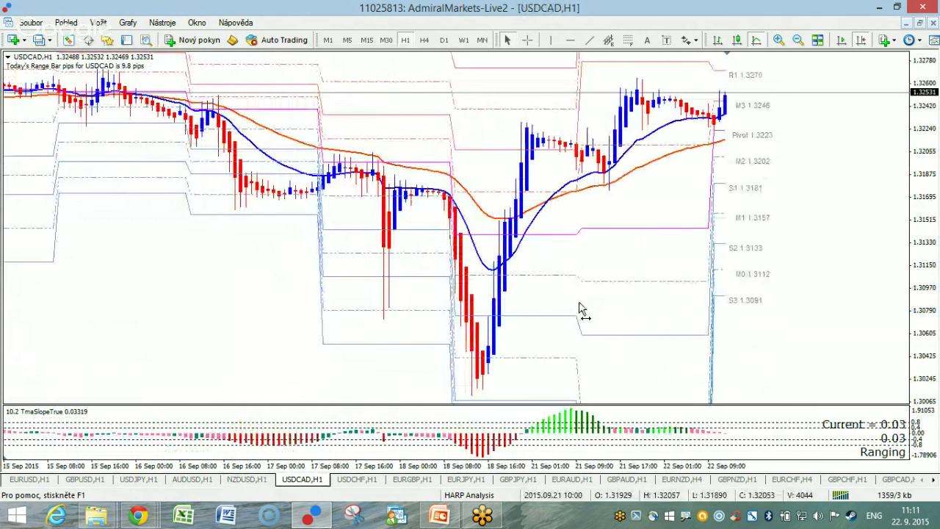
click(247, 479)
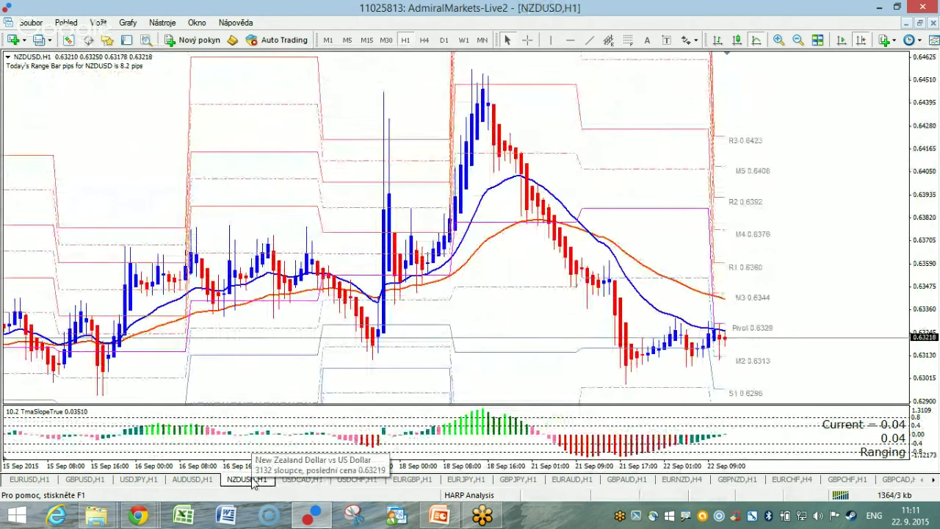
click(189, 479)
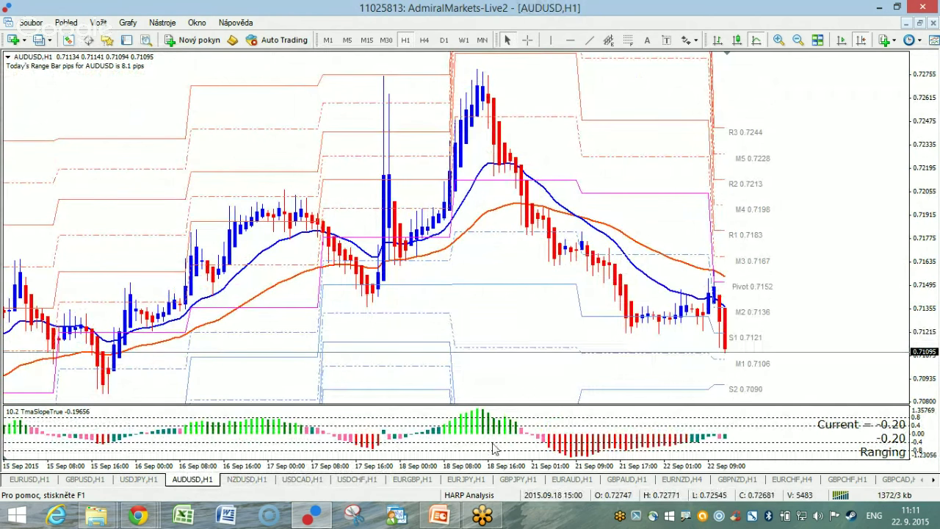
click(97, 481)
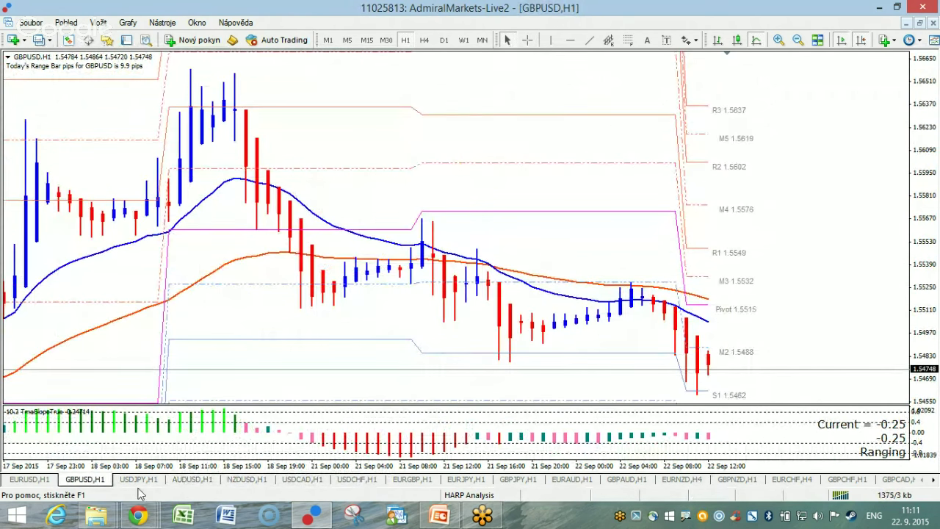
click(463, 481)
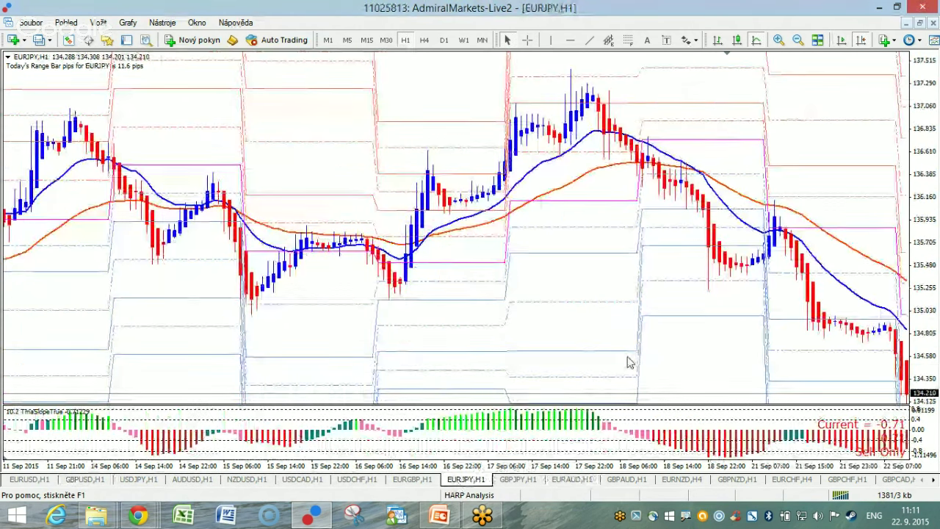
Restore the EURJPY right-edge margin showing pivot labels, checking GBPJPY before returning.
click(861, 40)
click(860, 40)
click(860, 41)
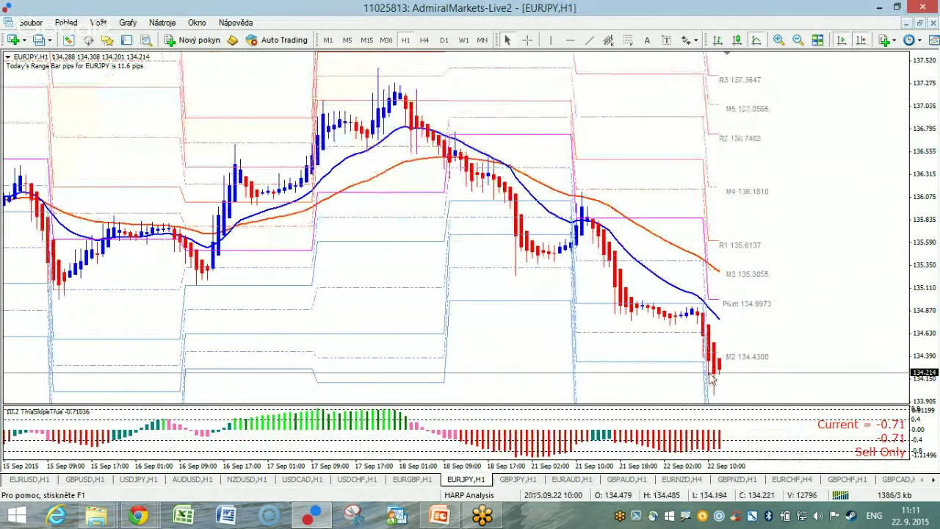
click(525, 480)
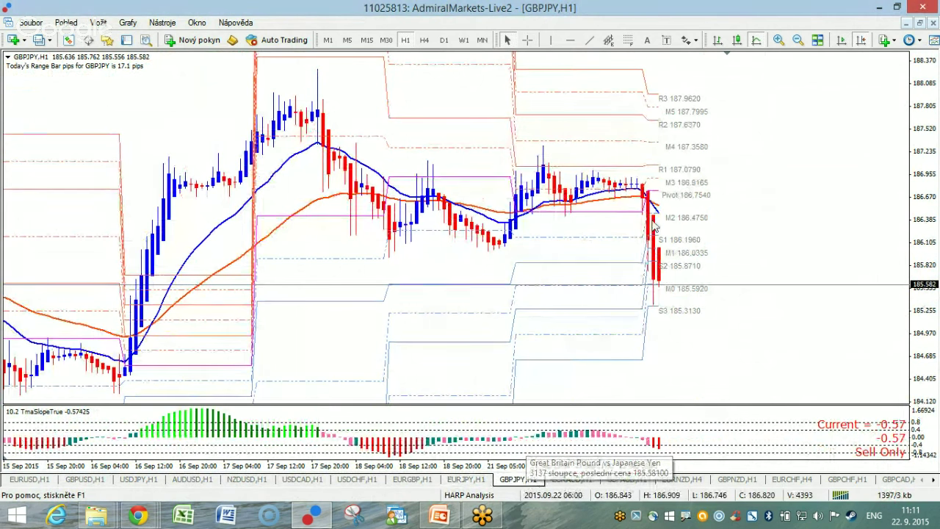
click(470, 481)
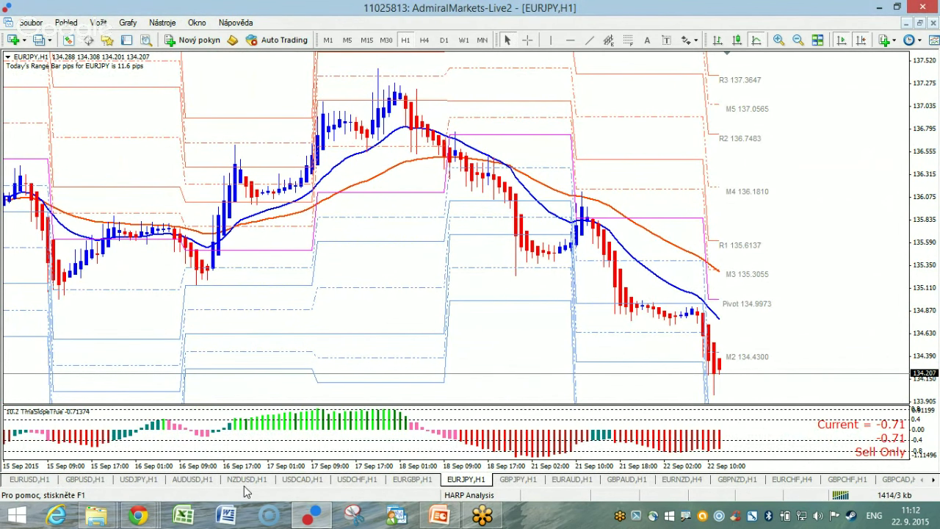
Browse the EURAUD, GBPAUD and GBPJPY charts, then return to EURUSD H1.
click(580, 480)
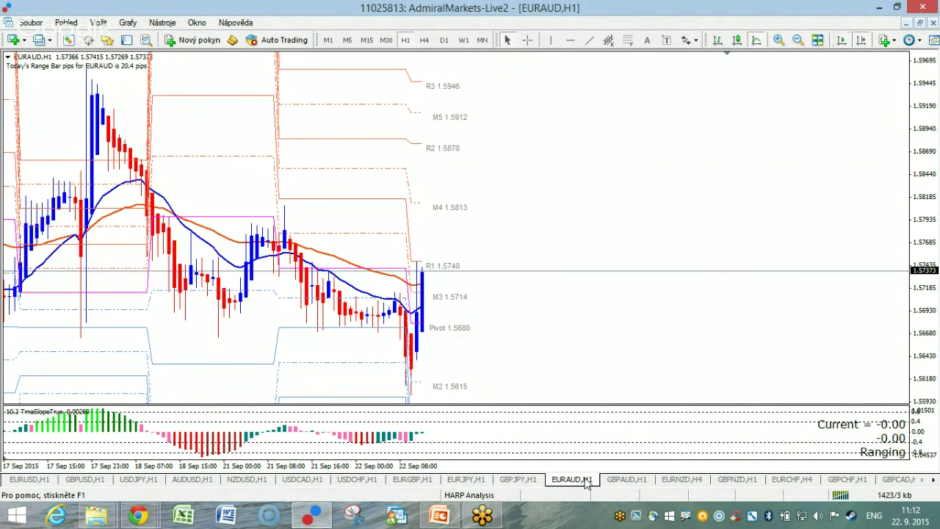
click(624, 480)
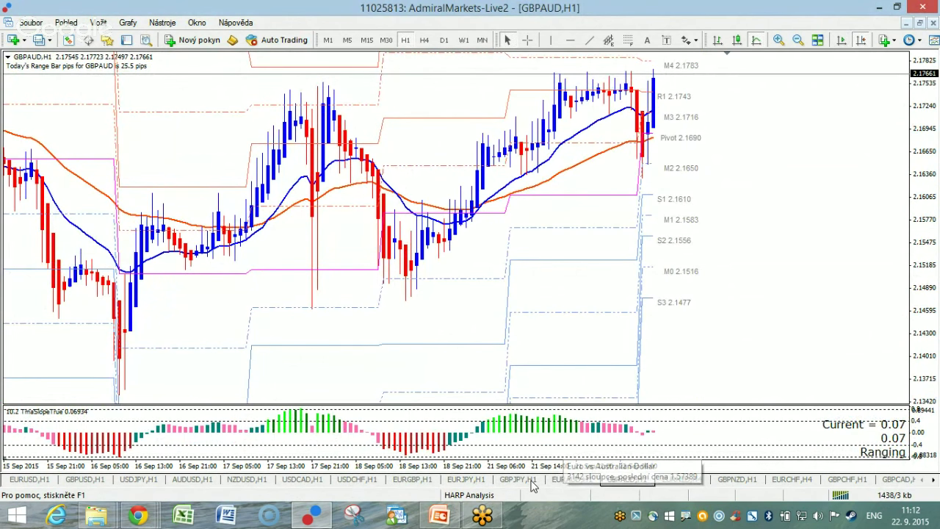
click(532, 481)
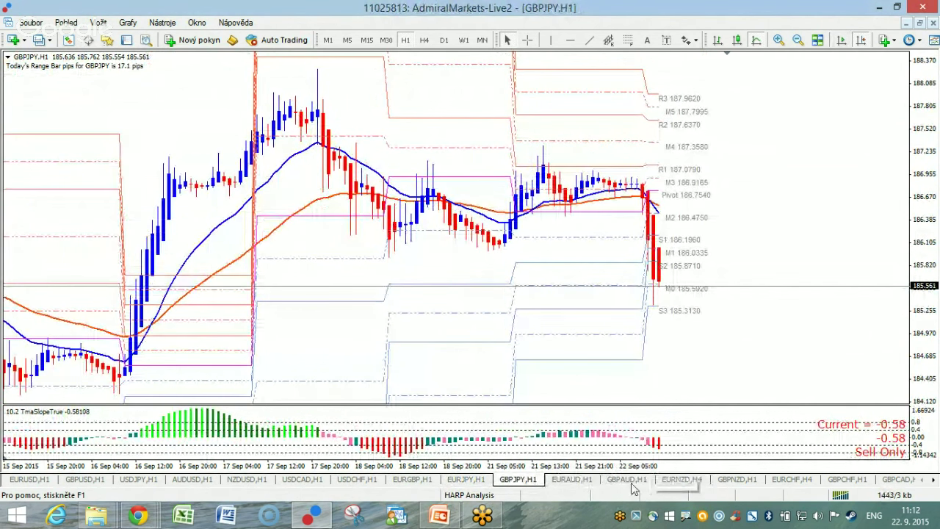
click(629, 480)
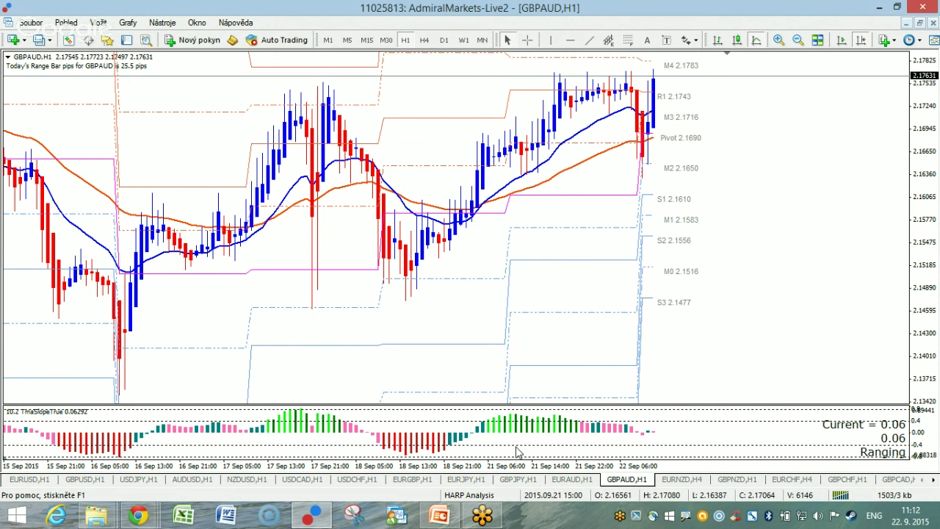
click(33, 481)
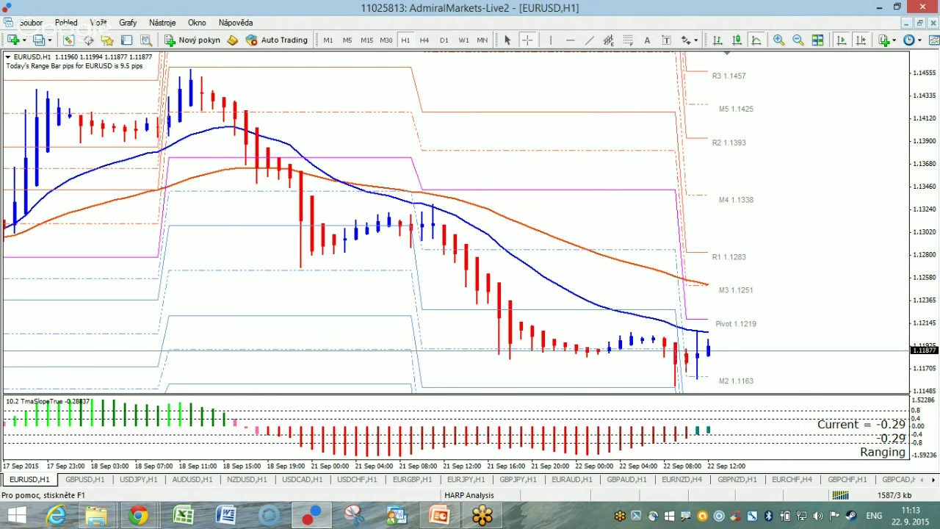
Circle the M3 1.1251 MA crossing and first and last indicator bars, and sketch a rise then fall.
mouse_move(730, 280)
mouse_down()
mouse_move(675, 276)
mouse_move(727, 291)
mouse_up()
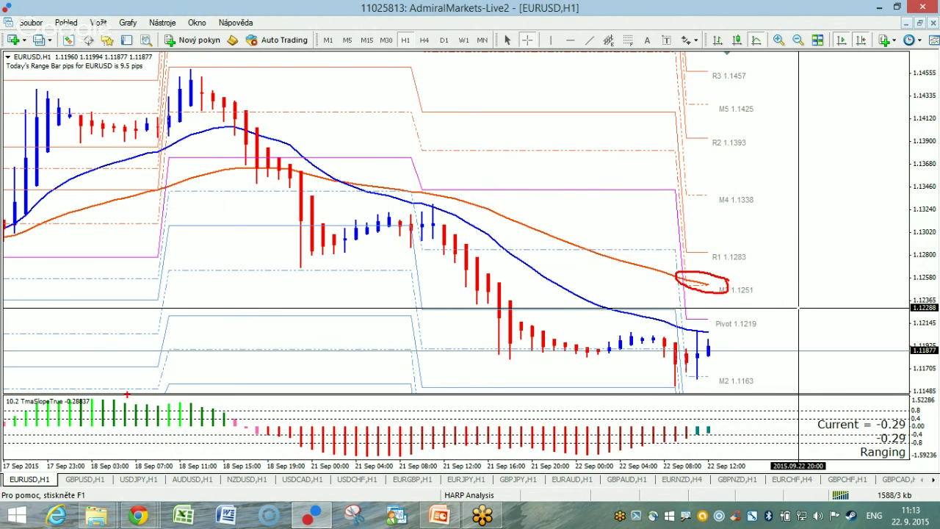
mouse_move(100, 392)
mouse_down()
mouse_move(11, 420)
mouse_move(110, 383)
mouse_up()
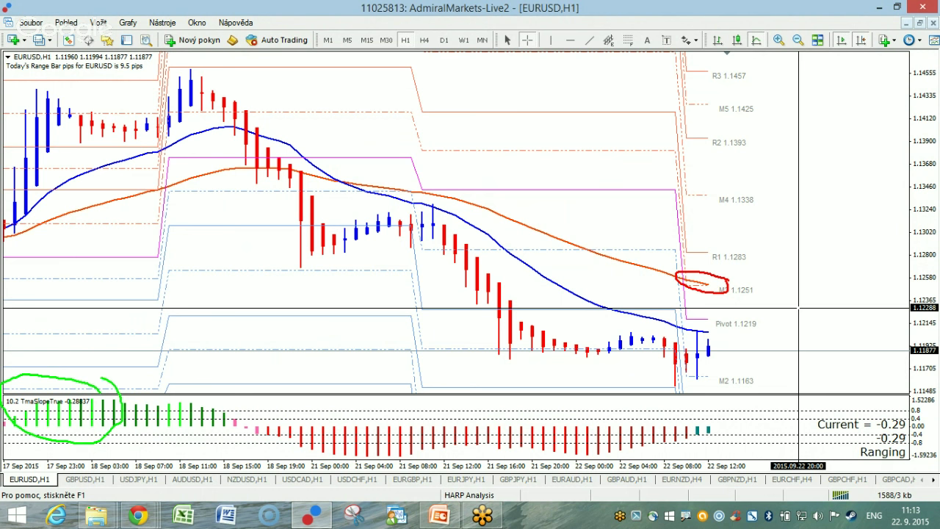
mouse_move(717, 413)
mouse_down()
mouse_move(706, 445)
mouse_move(719, 422)
mouse_up()
mouse_move(709, 351)
mouse_down()
mouse_move(796, 294)
mouse_move(783, 294)
mouse_move(804, 297)
mouse_up()
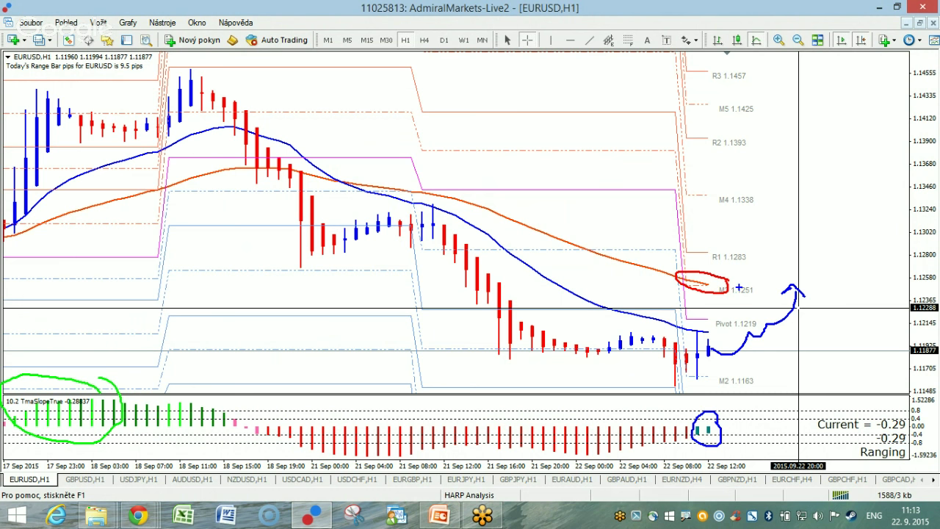
mouse_move(832, 277)
mouse_down()
mouse_move(661, 278)
mouse_move(829, 296)
mouse_move(833, 277)
mouse_move(852, 343)
mouse_up()
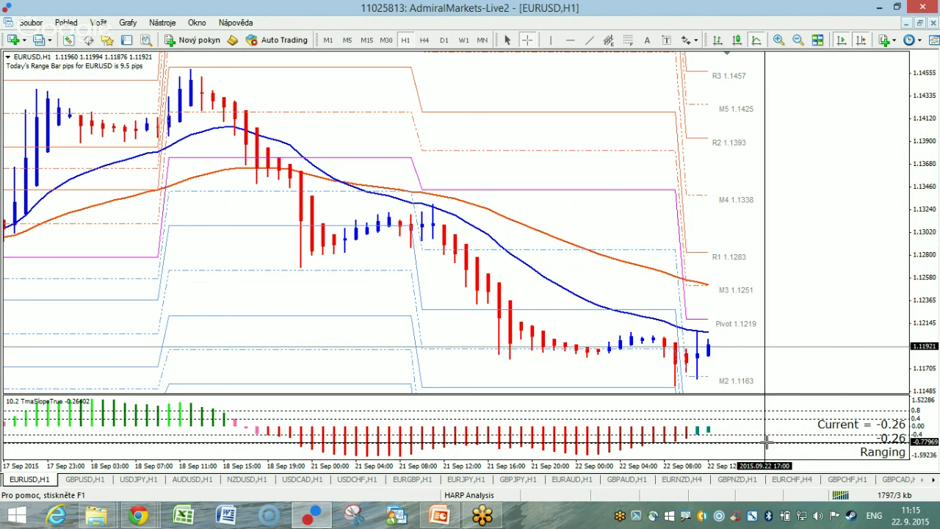
Zoom the EURUSD chart out twice and back in once to show bars from 15 Sep.
key(minus)
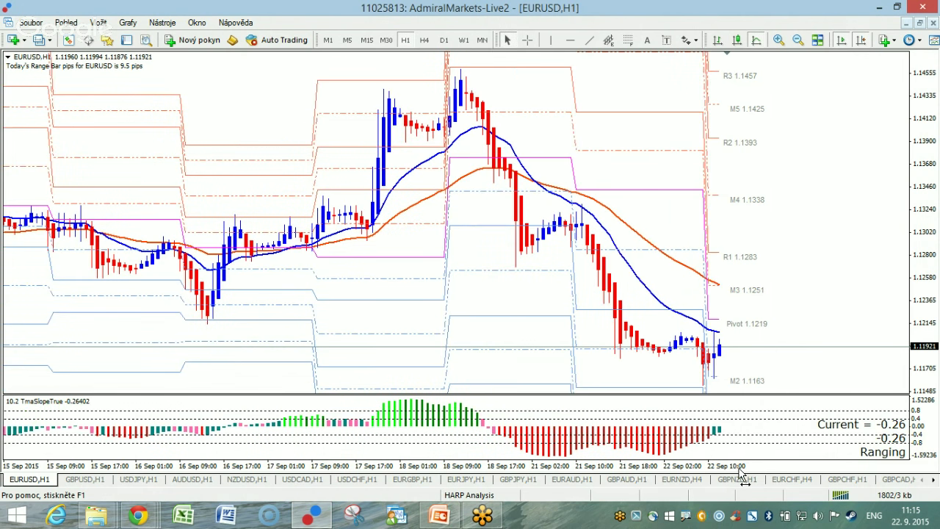
key(minus)
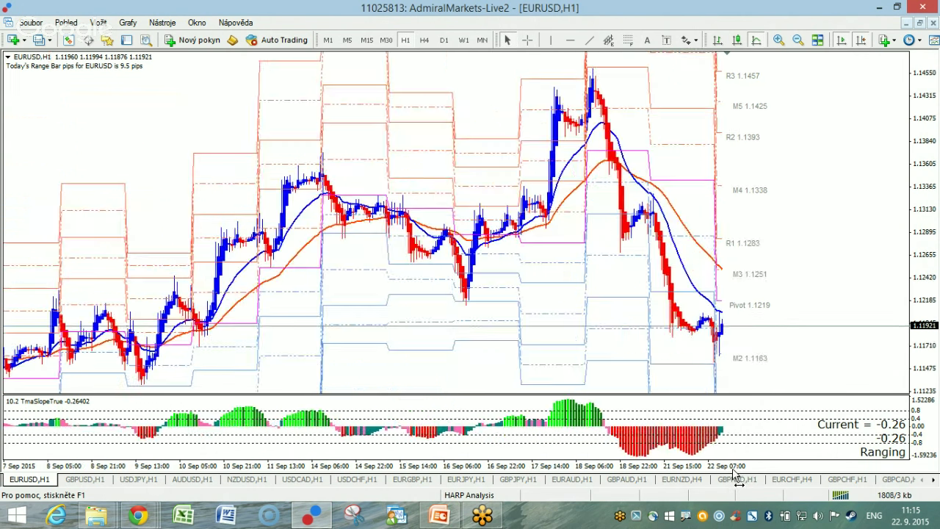
key(plus)
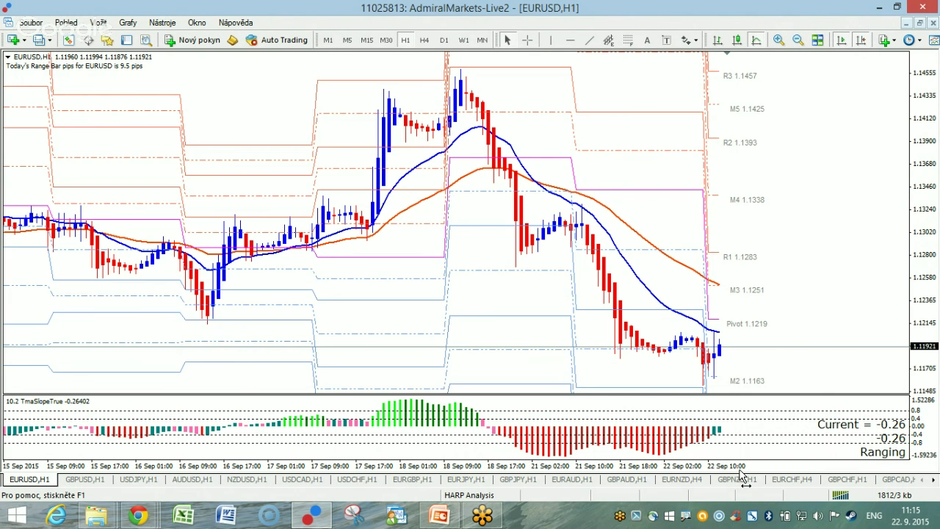
Zoom onto the 21–22 Sep bars, mark a line above S1 and handwrite its price 1.110.
drag(924, 141, 911, 247)
drag(796, 467, 802, 470)
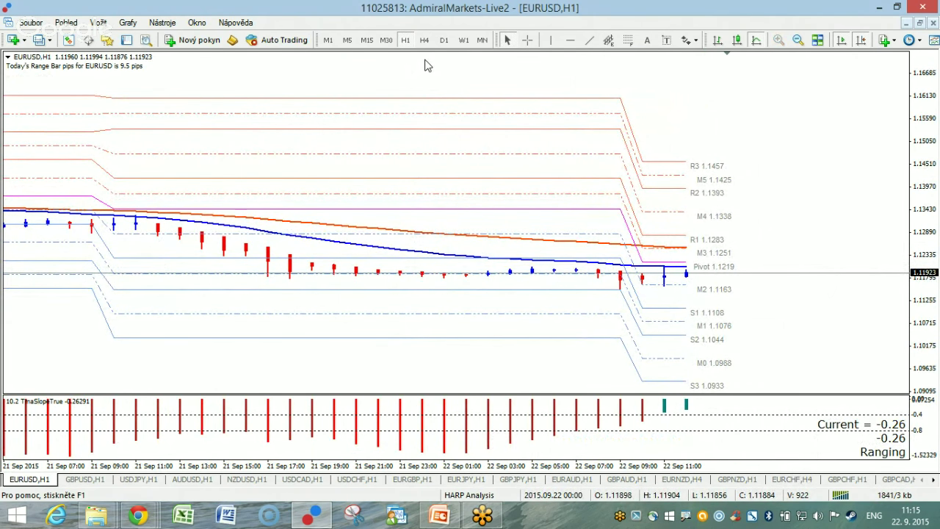
mouse_move(722, 311)
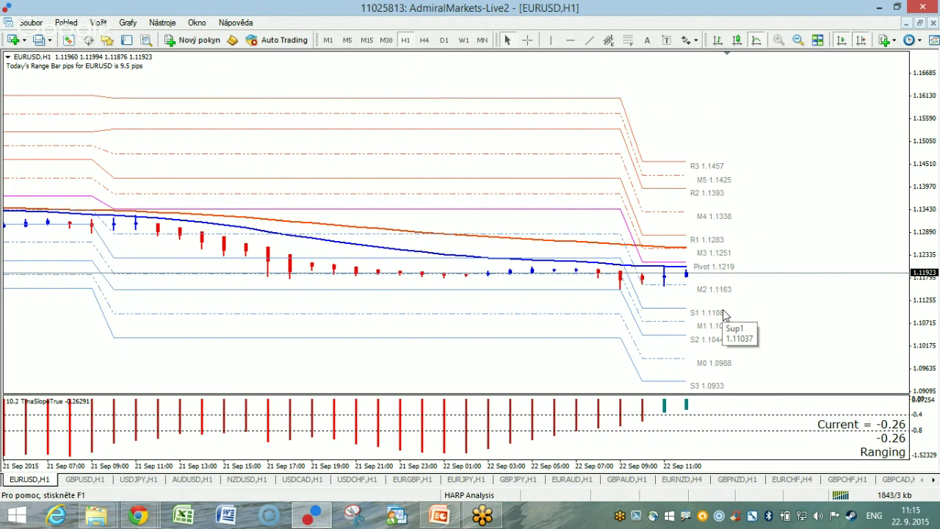
drag(731, 304, 674, 308)
key(b)
mouse_move(732, 303)
mouse_down()
mouse_move(677, 304)
mouse_move(678, 316)
mouse_move(736, 314)
mouse_move(734, 304)
mouse_up()
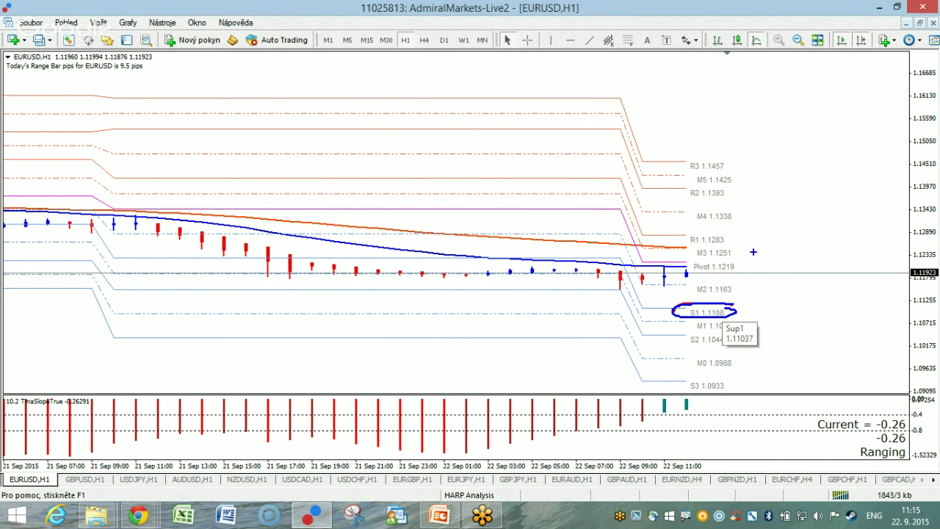
mouse_move(723, 101)
mouse_down()
mouse_move(724, 126)
mouse_move(756, 137)
mouse_up()
click(735, 126)
drag(767, 105, 769, 136)
mouse_move(815, 107)
mouse_down()
mouse_move(792, 134)
mouse_move(836, 105)
mouse_move(871, 140)
mouse_up()
mouse_move(769, 308)
mouse_down()
mouse_move(822, 308)
mouse_move(825, 156)
mouse_move(815, 158)
mouse_move(839, 156)
mouse_up()
Redraw a green line above S1 1.1108 and circle R1 1.1283 with downward arrows.
key(Escape)
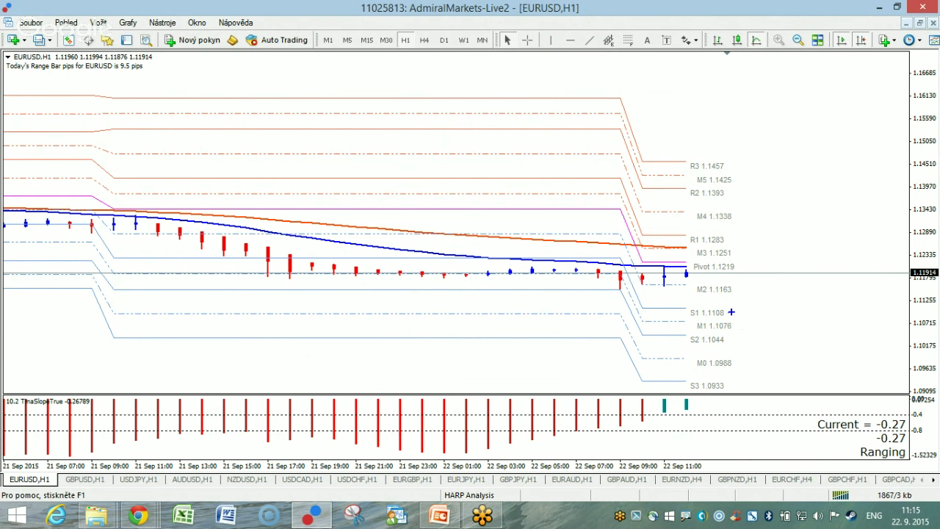
mouse_move(729, 314)
mouse_down()
mouse_move(796, 339)
mouse_move(808, 331)
mouse_up()
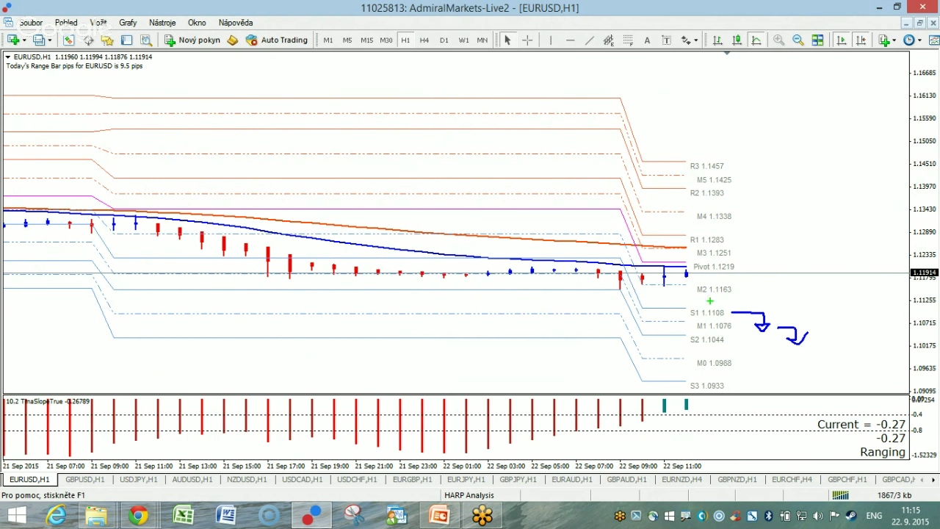
drag(688, 306, 824, 307)
mouse_move(734, 234)
mouse_down()
mouse_move(674, 237)
mouse_move(794, 233)
mouse_move(803, 283)
mouse_move(789, 293)
mouse_move(811, 294)
mouse_up()
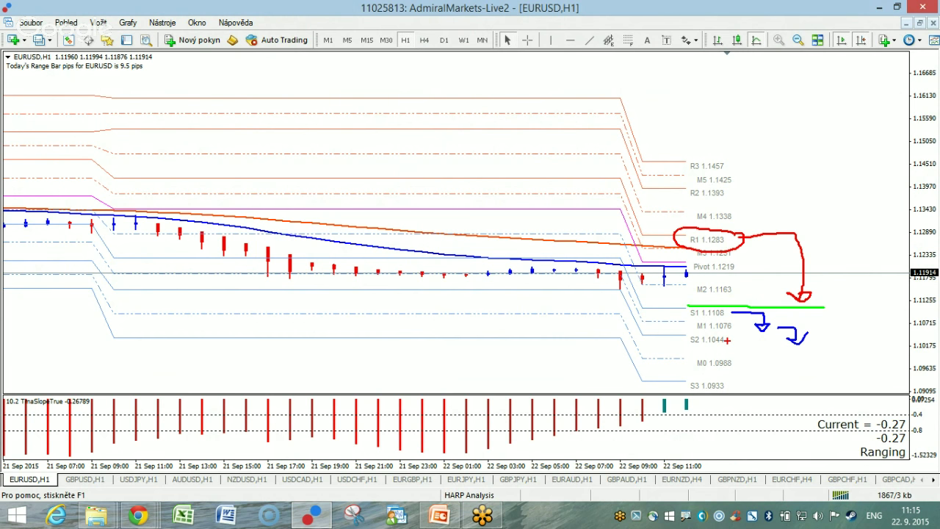
Circle the Pivot 1.1219 label in blue, add red downward arrows, then clear all drawings.
key(Escape)
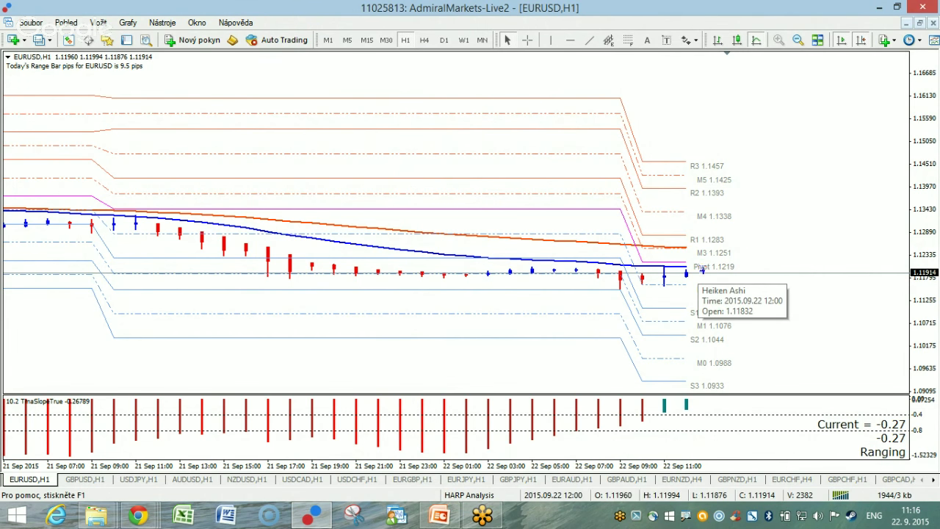
mouse_move(702, 273)
mouse_down()
mouse_move(703, 257)
mouse_move(703, 274)
mouse_move(732, 250)
mouse_move(725, 263)
mouse_move(746, 263)
mouse_move(746, 248)
mouse_up()
key(r)
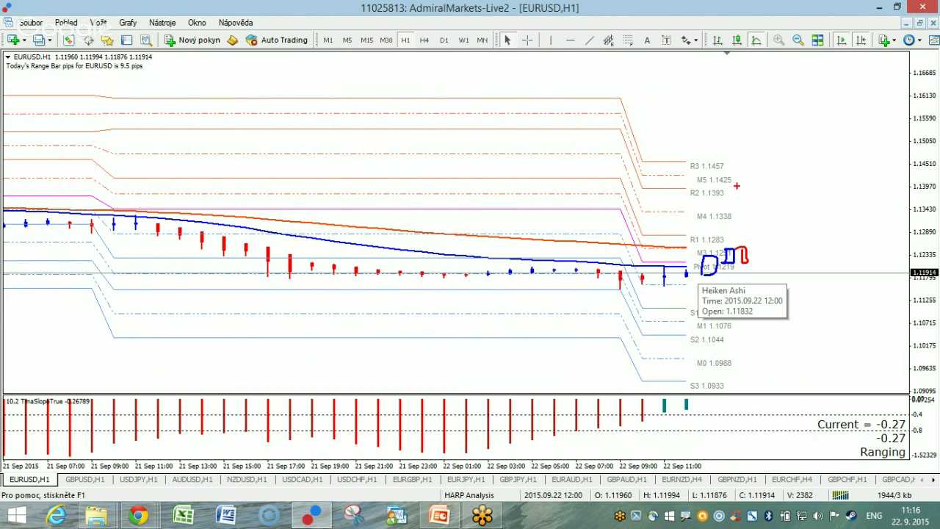
mouse_move(737, 185)
mouse_down()
mouse_move(737, 242)
mouse_move(733, 231)
mouse_up()
mouse_move(803, 184)
mouse_down()
mouse_move(754, 251)
mouse_move(769, 251)
mouse_move(784, 301)
mouse_move(796, 296)
mouse_move(779, 298)
mouse_up()
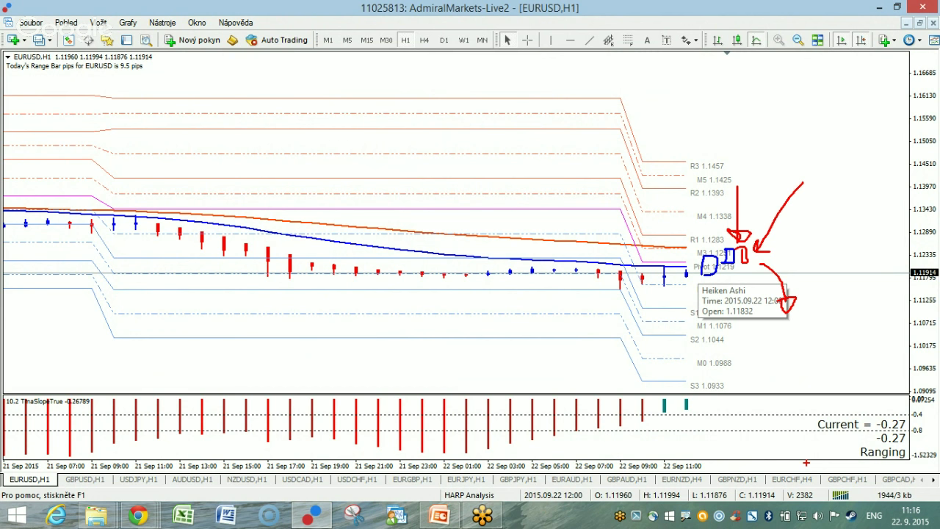
key(Escape)
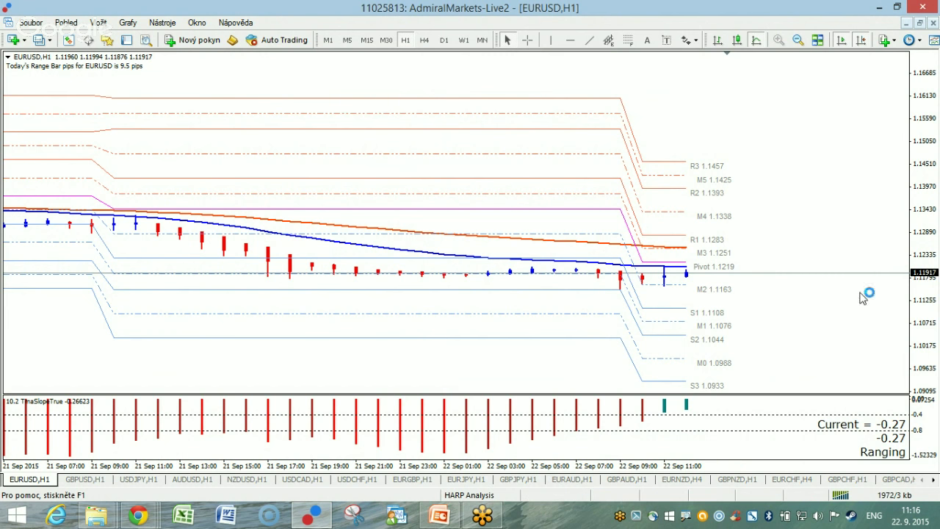
Stretch the price scale around Pivot 1.1219, sketch green and red marks near M2 and S1, then clear them.
drag(923, 299, 916, 255)
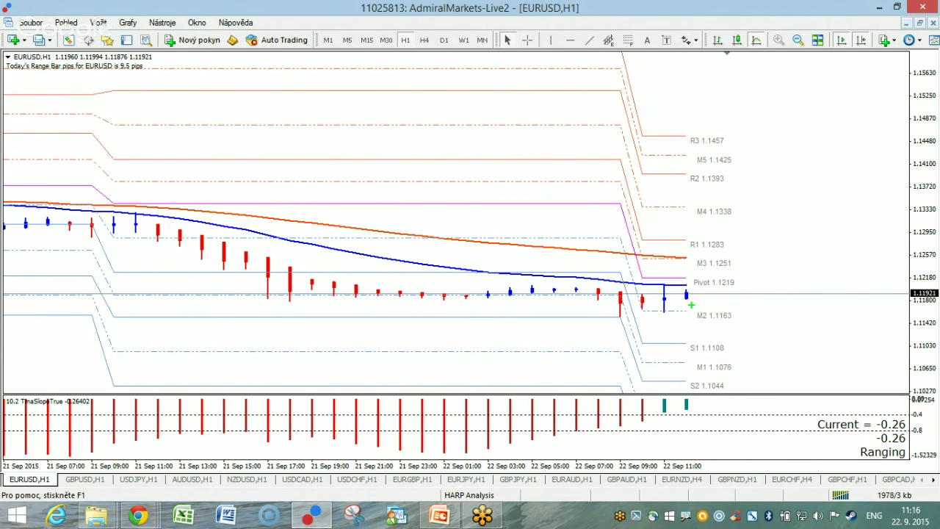
mouse_move(691, 321)
mouse_down()
mouse_move(693, 310)
mouse_move(689, 352)
mouse_move(725, 353)
mouse_move(689, 348)
mouse_move(692, 370)
mouse_move(675, 370)
mouse_up()
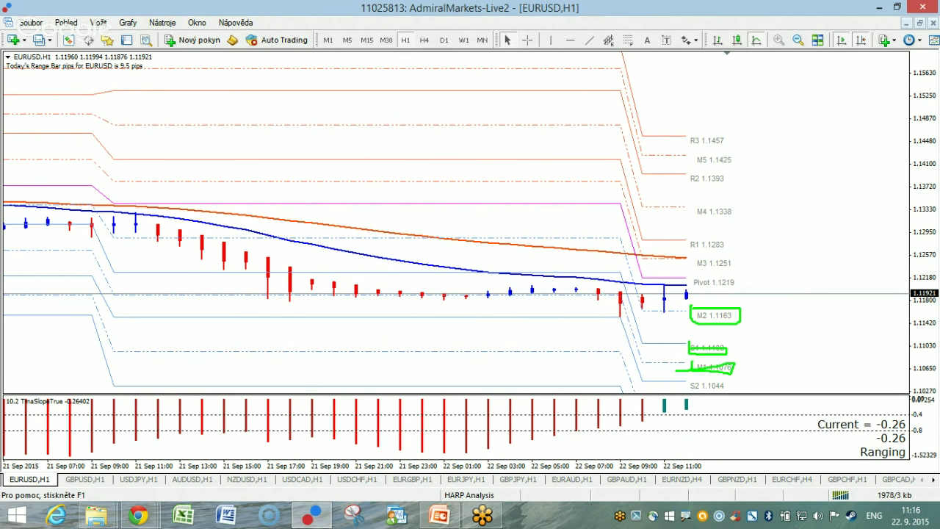
key(r)
mouse_move(693, 286)
mouse_down()
mouse_move(763, 259)
mouse_move(833, 364)
mouse_up()
mouse_move(778, 316)
mouse_down()
mouse_move(812, 355)
mouse_move(842, 368)
mouse_up()
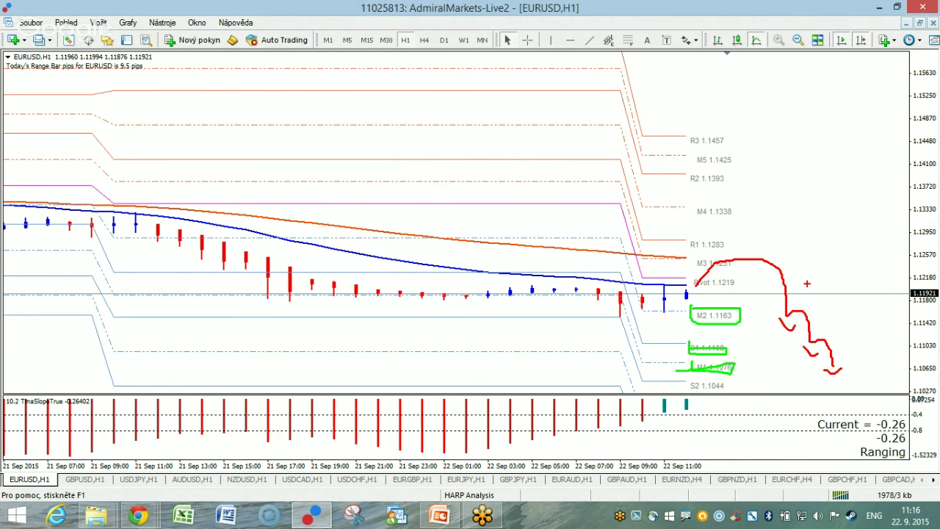
key(Escape)
drag(917, 323, 898, 185)
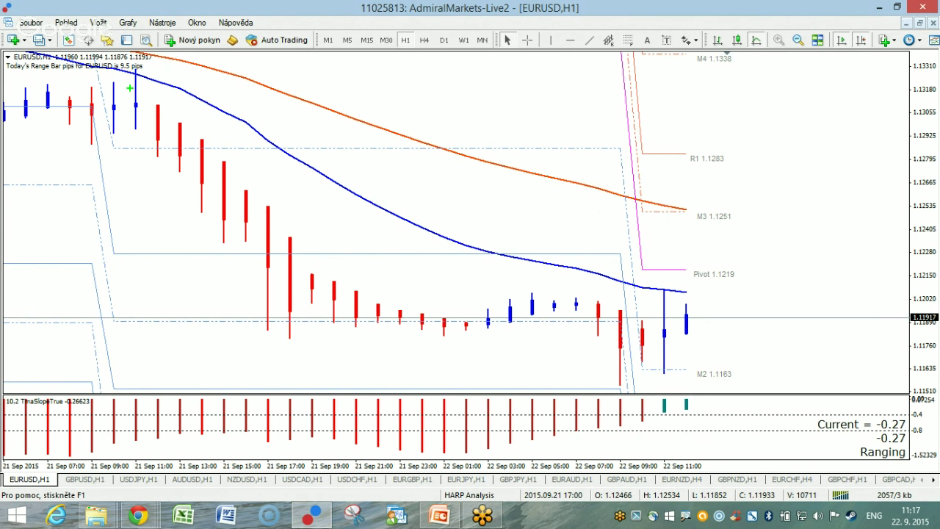
mouse_move(166, 66)
mouse_down()
mouse_move(149, 53)
mouse_move(2, 50)
mouse_move(84, 92)
mouse_move(153, 84)
mouse_move(166, 68)
mouse_up()
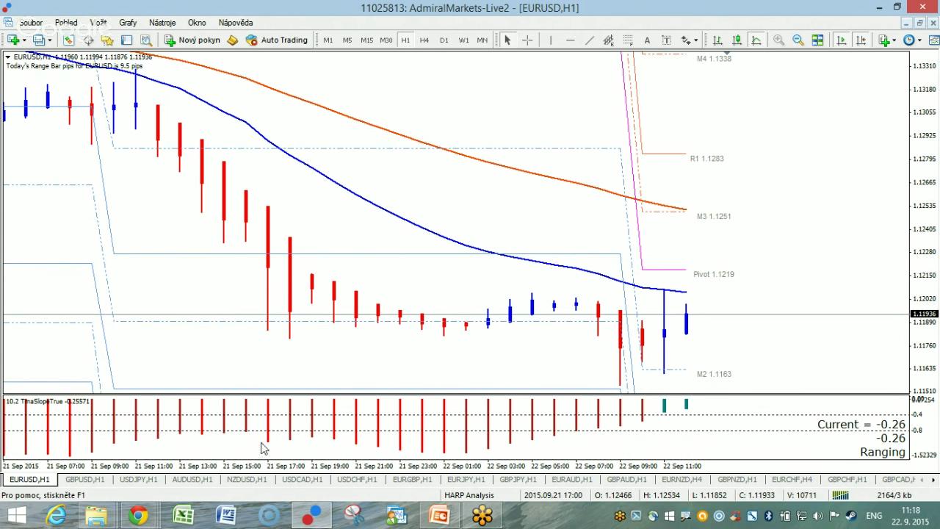
Review the GBPUSD, USDJPY, AUDUSD and NZDUSD hourly charts, underlining GBPUSD's 9.9-pip range size.
click(86, 479)
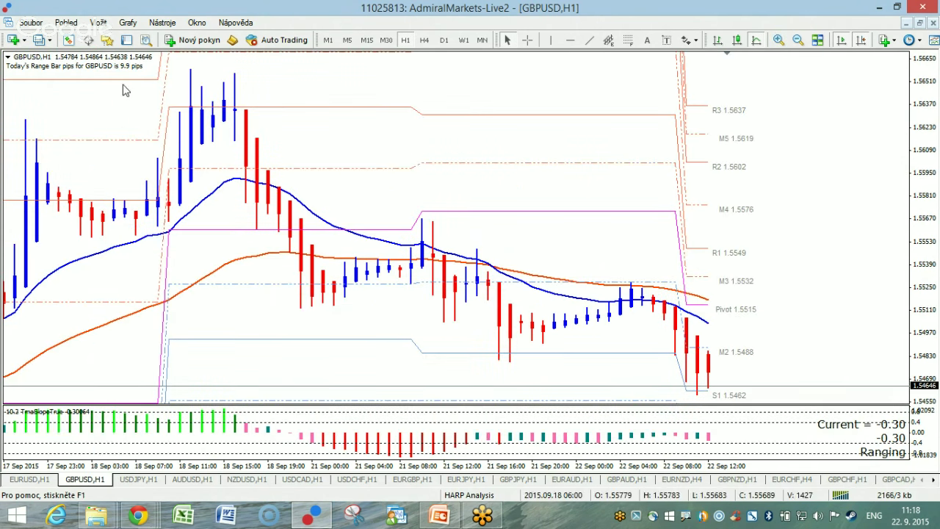
drag(110, 74, 165, 70)
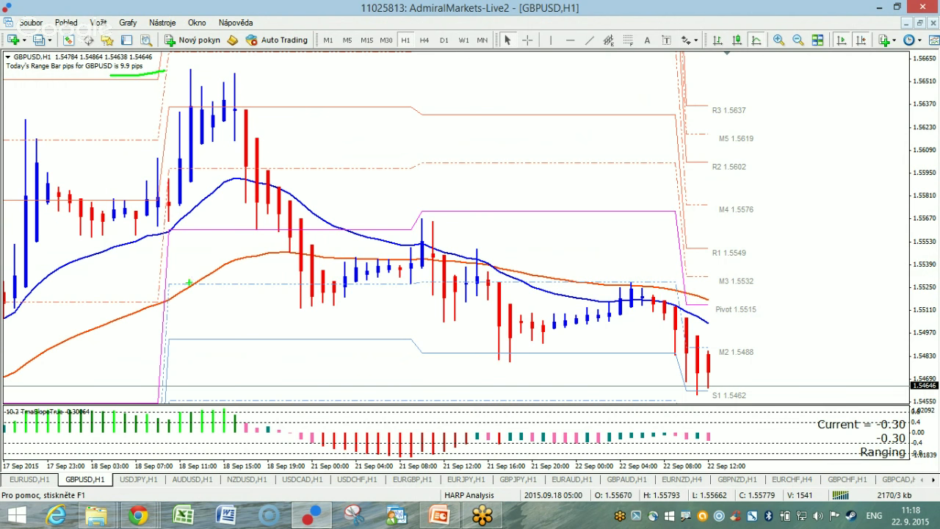
click(138, 479)
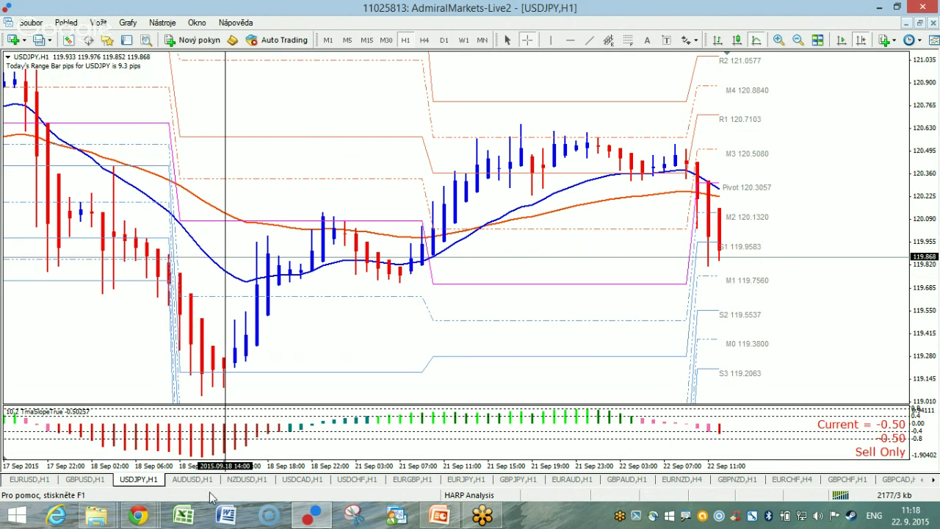
click(193, 479)
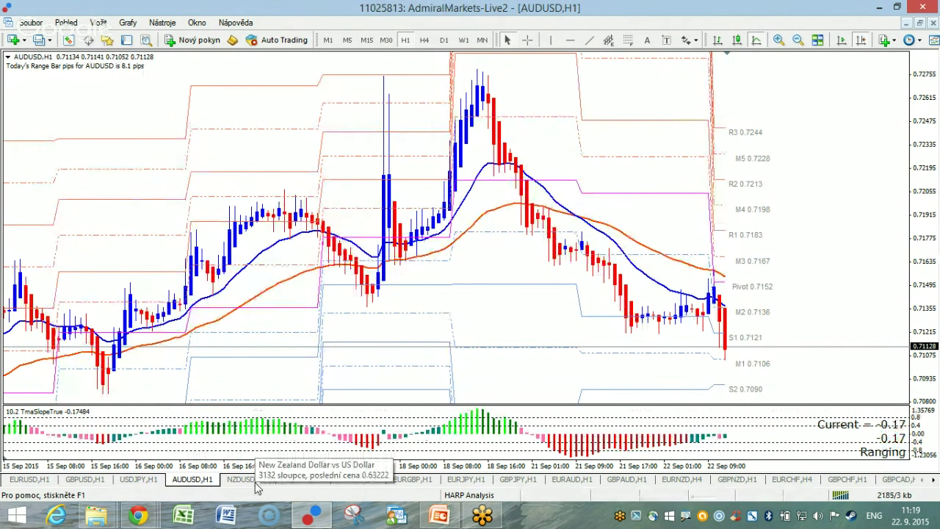
click(254, 481)
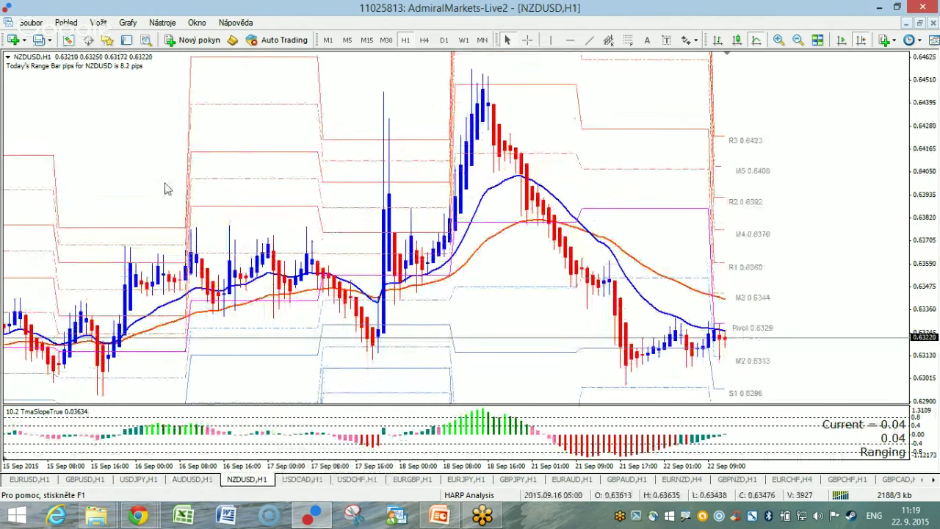
Bring up GBPJPY H1, mark its 17.1-pip range bar size, then show the saved profiles list.
click(516, 480)
mouse_move(154, 73)
mouse_down()
mouse_move(118, 59)
mouse_move(116, 74)
mouse_move(141, 86)
mouse_up()
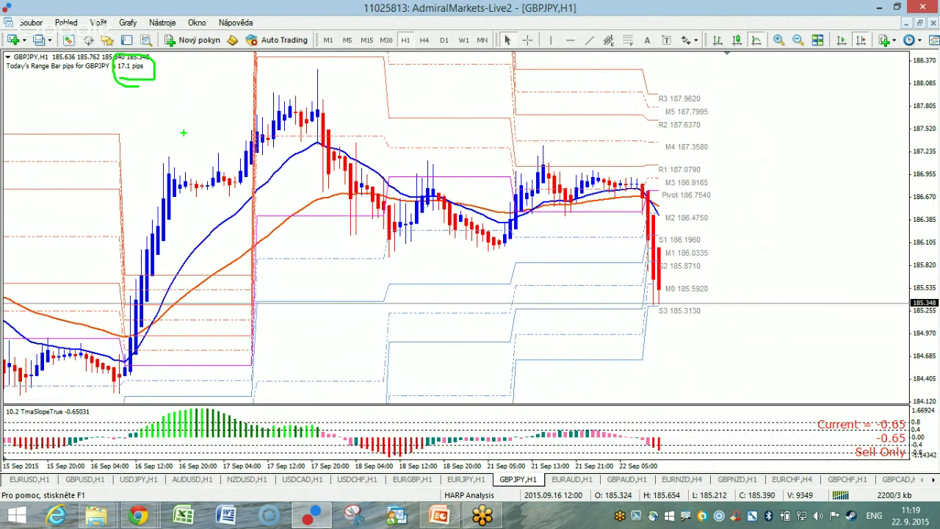
key(Escape)
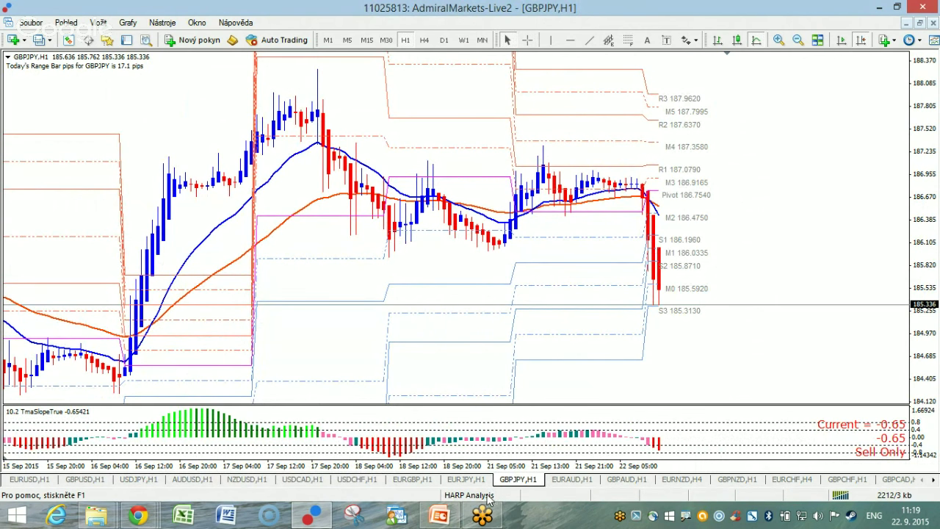
click(461, 502)
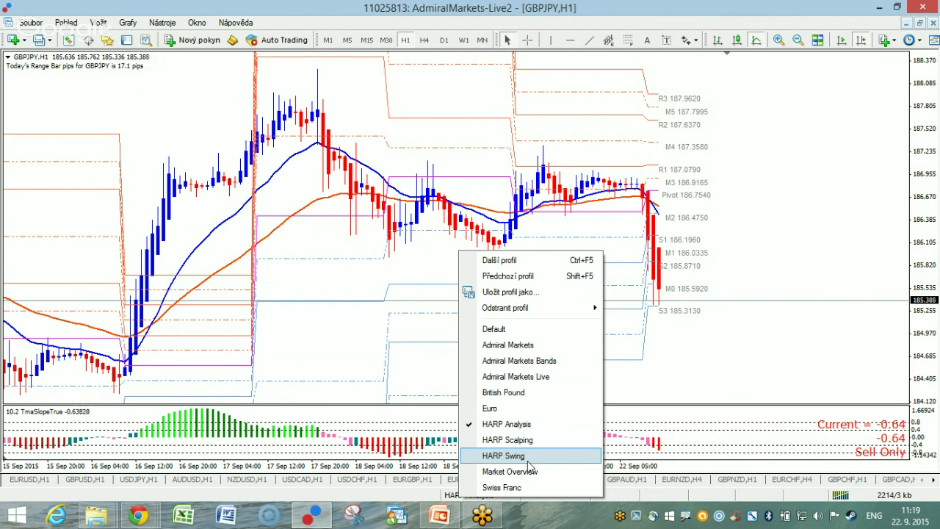
Load the HARP Swing profile from the status-bar profiles list.
click(529, 456)
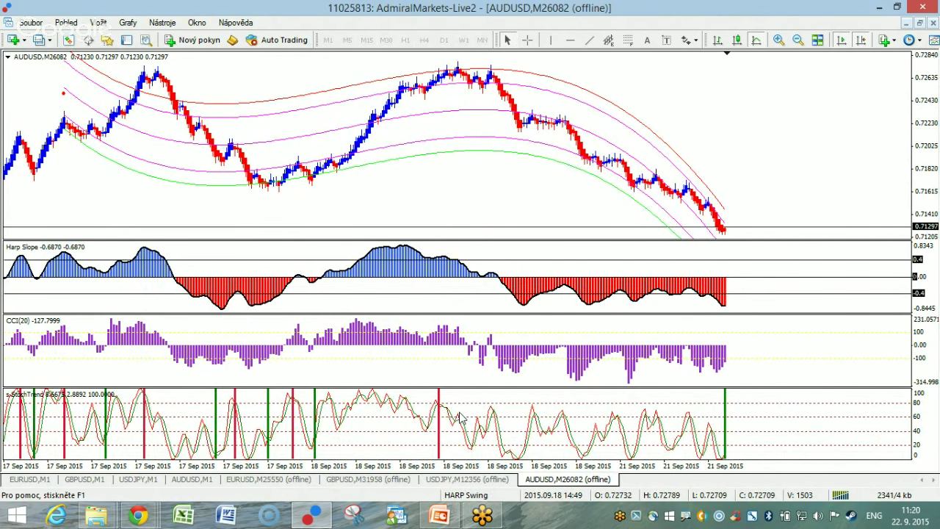
Show the EURUSD M25550 offline chart zoomed in with crosshair price and date readouts on.
click(293, 479)
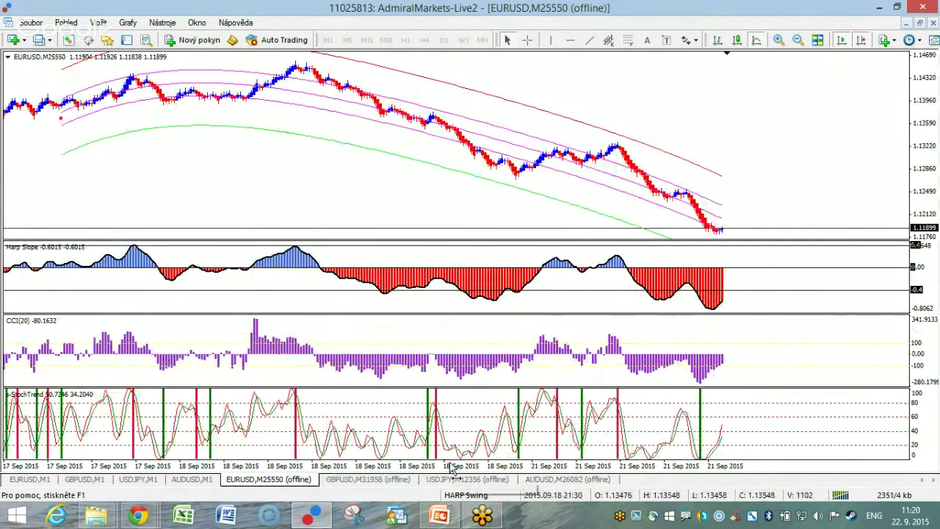
key(plus)
key(plus)
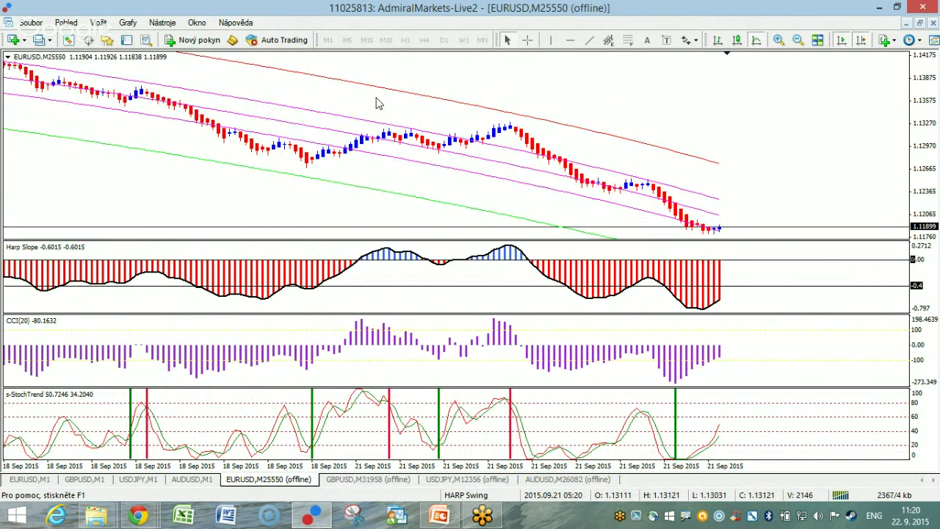
click(526, 40)
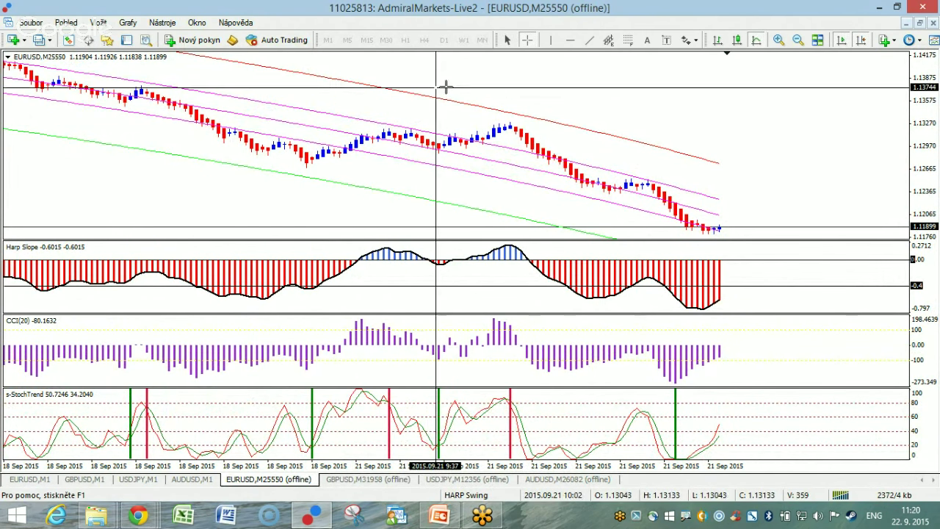
mouse_move(505, 112)
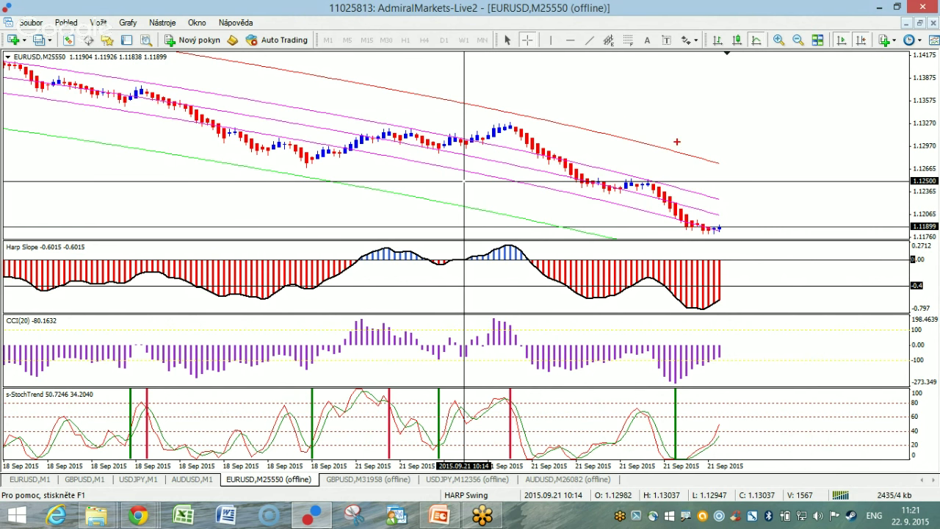
drag(552, 116, 550, 113)
mouse_move(523, 160)
mouse_down()
mouse_move(522, 143)
mouse_move(530, 155)
mouse_move(552, 116)
mouse_move(580, 146)
mouse_move(565, 124)
mouse_up()
mouse_move(518, 180)
mouse_down()
mouse_move(479, 192)
mouse_move(536, 193)
mouse_move(522, 181)
mouse_up()
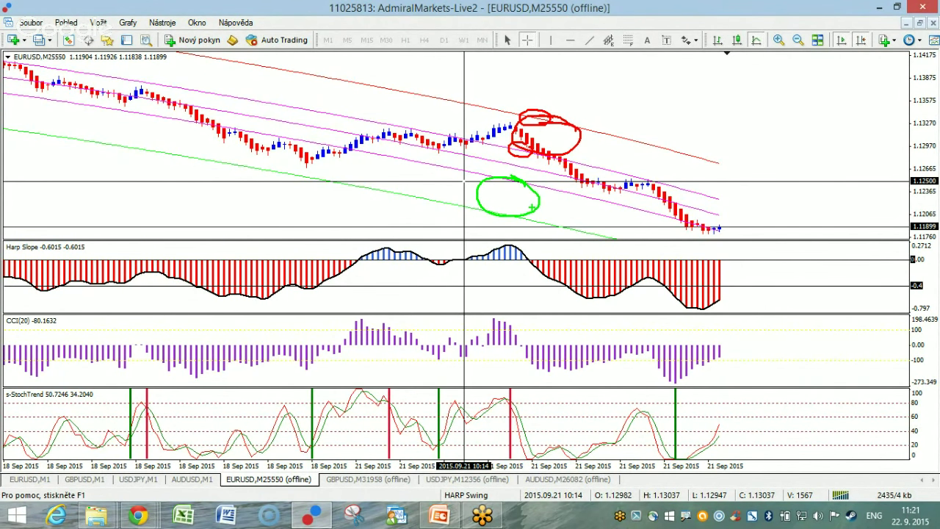
key(Escape)
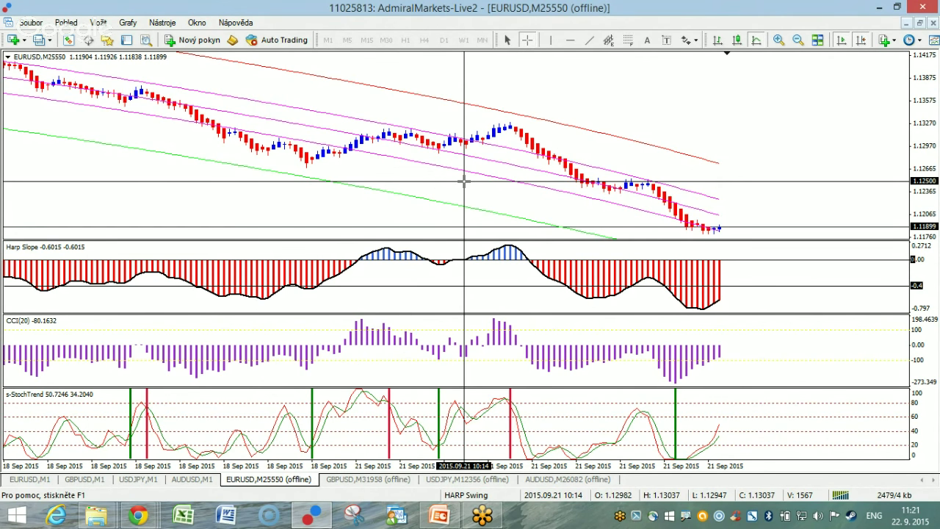
mouse_move(452, 163)
mouse_down()
mouse_move(426, 176)
mouse_move(456, 175)
mouse_up()
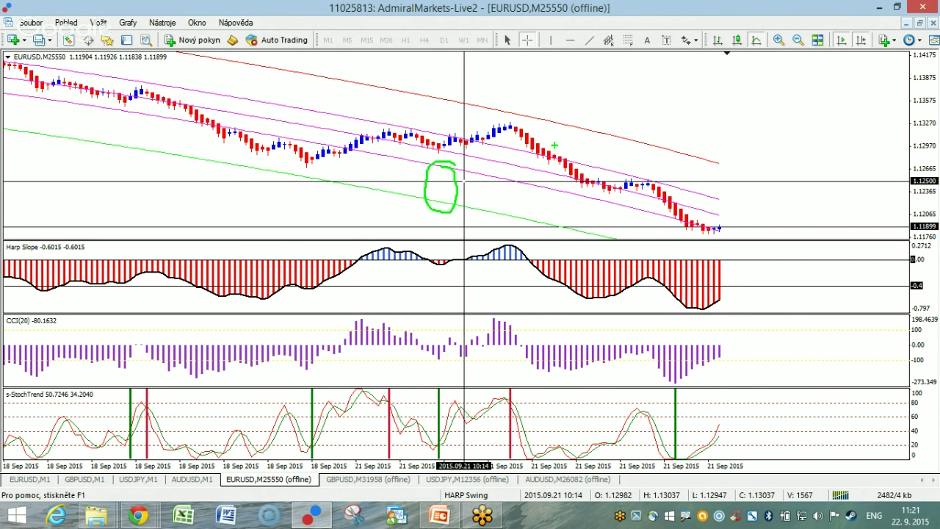
mouse_move(541, 117)
mouse_down()
mouse_move(506, 146)
mouse_move(548, 124)
mouse_up()
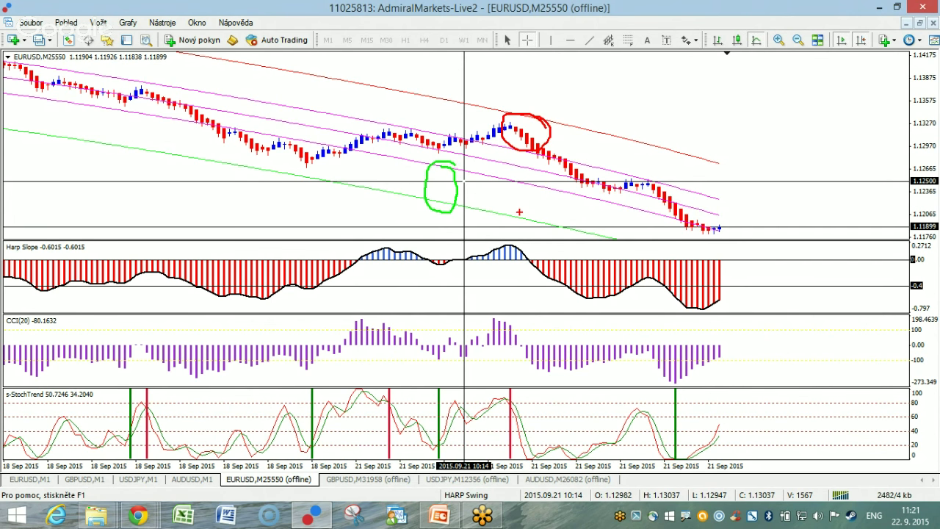
key(Escape)
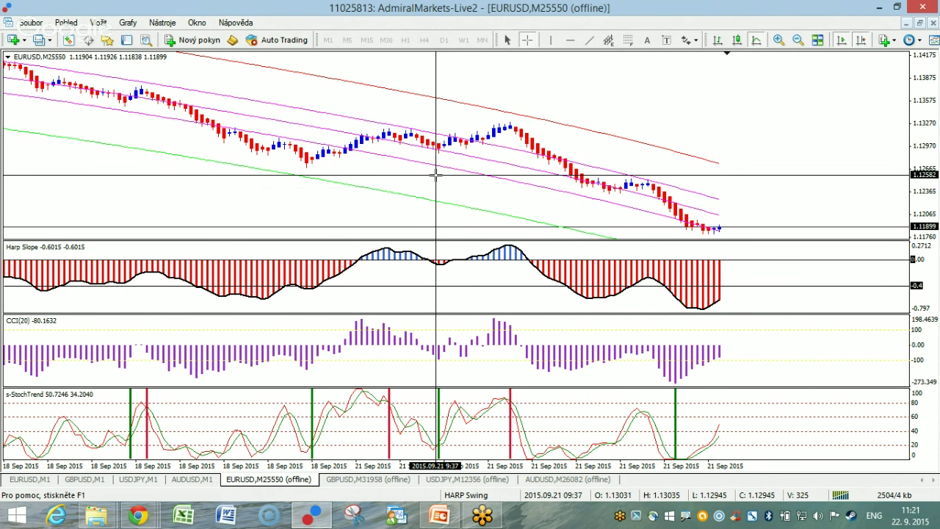
mouse_move(511, 148)
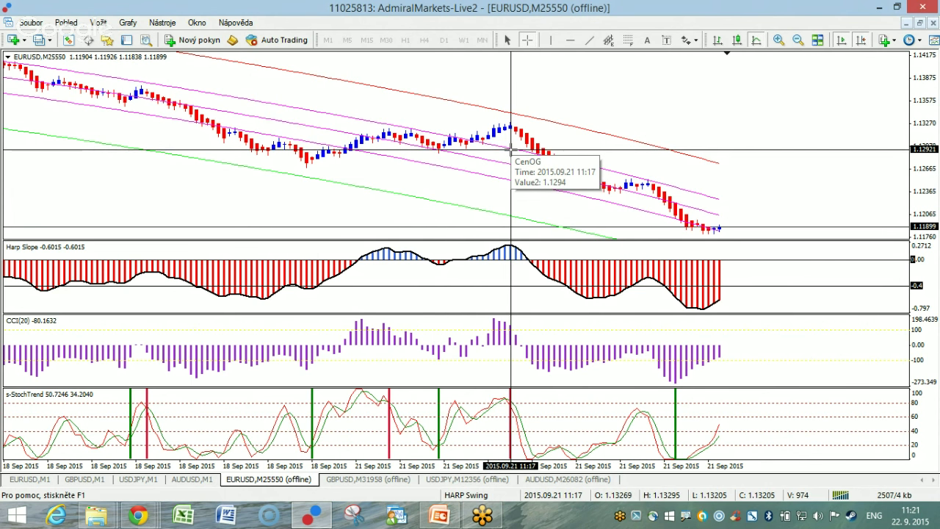
mouse_move(521, 129)
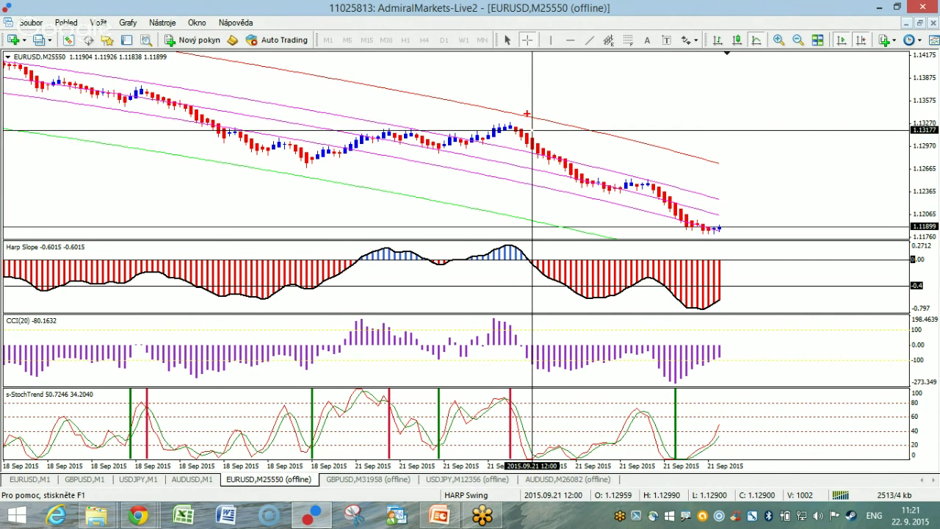
mouse_move(523, 114)
mouse_down()
mouse_move(533, 96)
mouse_move(541, 119)
mouse_move(487, 116)
mouse_up()
drag(369, 123, 542, 120)
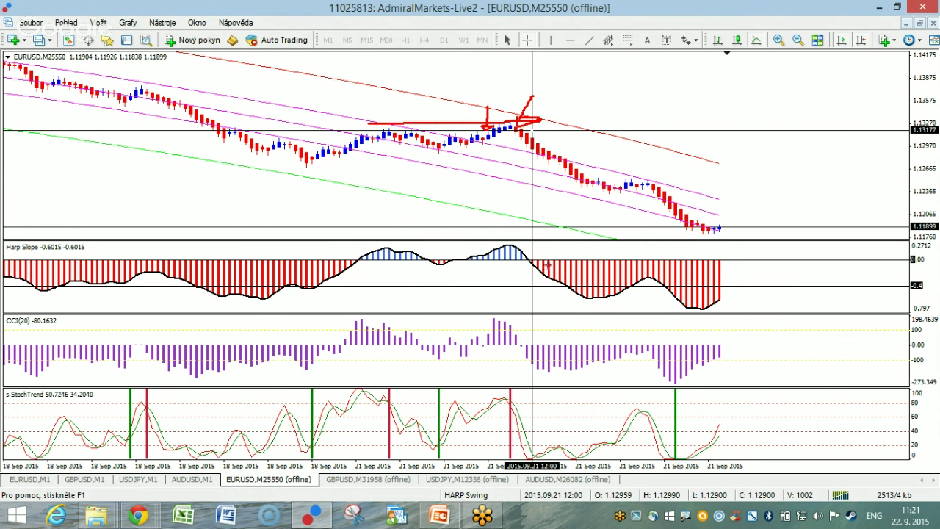
mouse_move(510, 147)
mouse_down()
mouse_move(542, 192)
mouse_move(562, 190)
mouse_move(523, 188)
mouse_up()
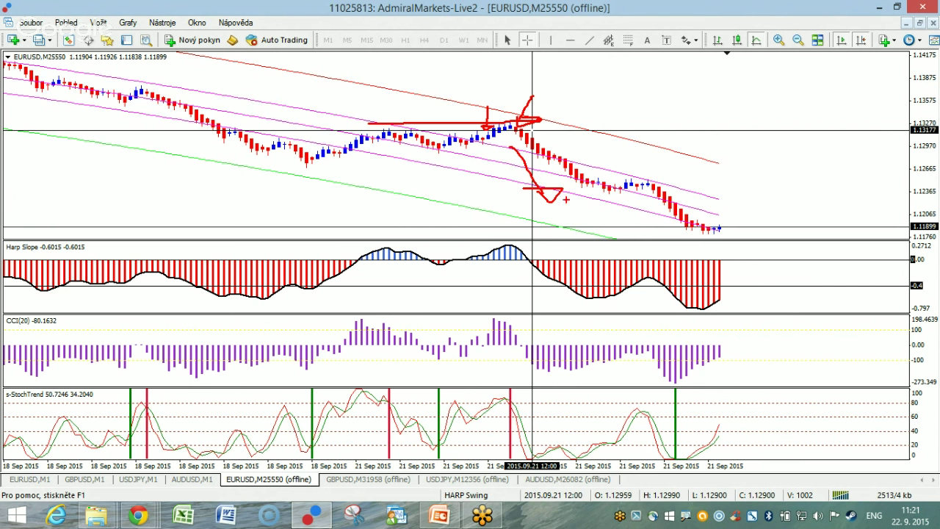
drag(659, 171, 670, 153)
key(Escape)
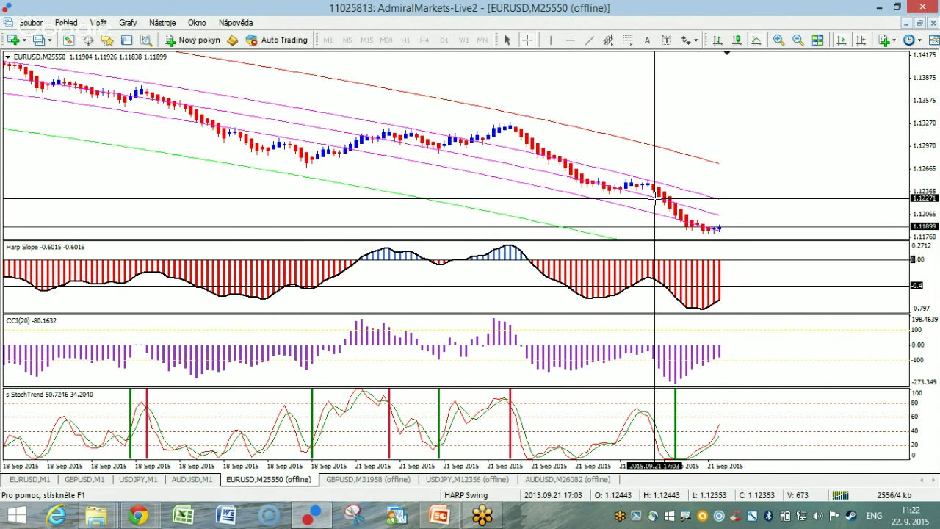
Turn off the crosshair readout on the chart.
mouse_move(652, 198)
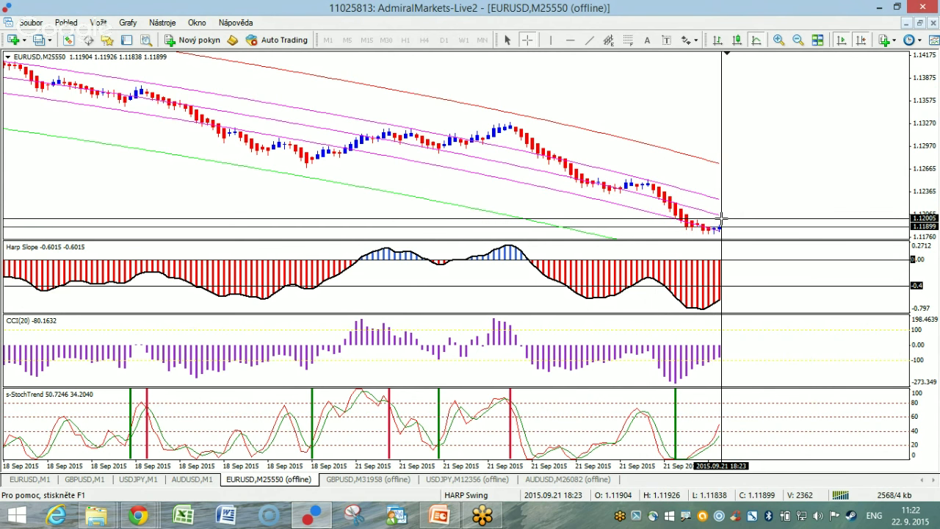
middle_click(685, 195)
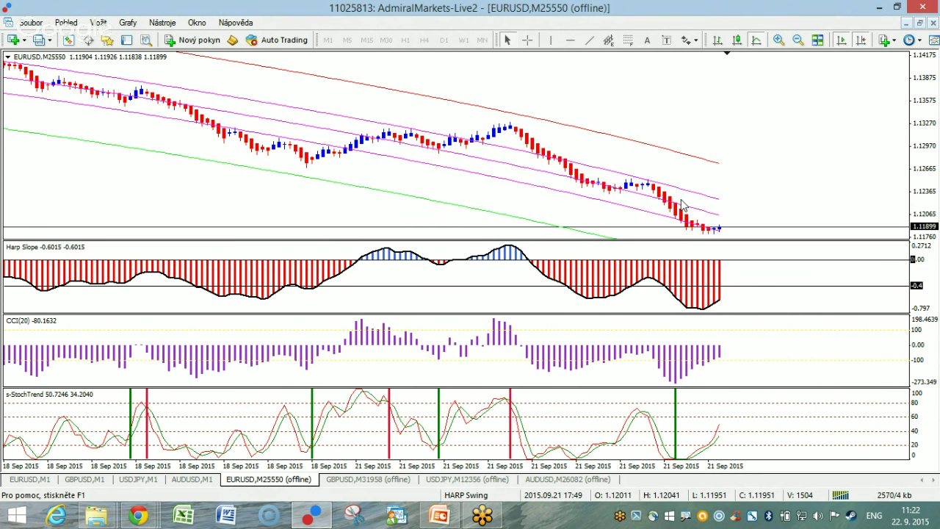
mouse_move(665, 206)
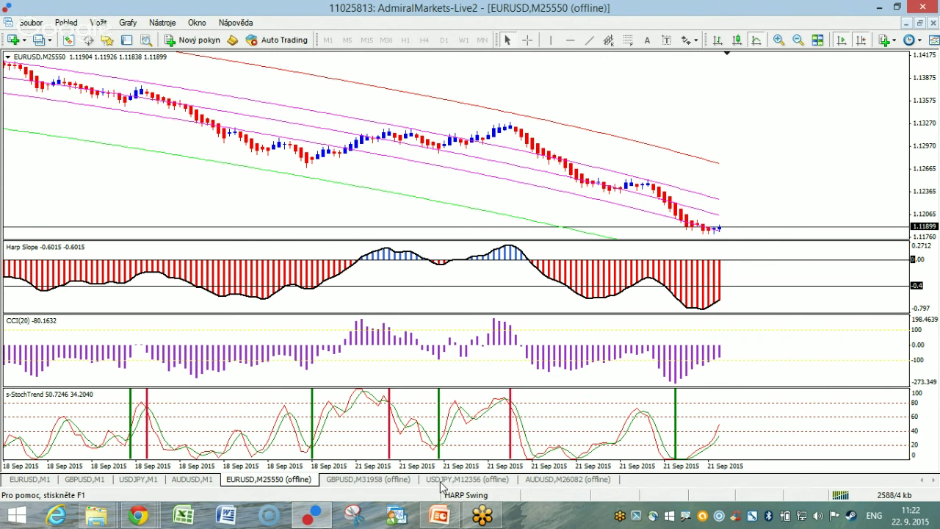
Cycle through the GBPUSD, USDJPY and AUDUSD offline charts, ending on EURUSD M25550.
click(367, 479)
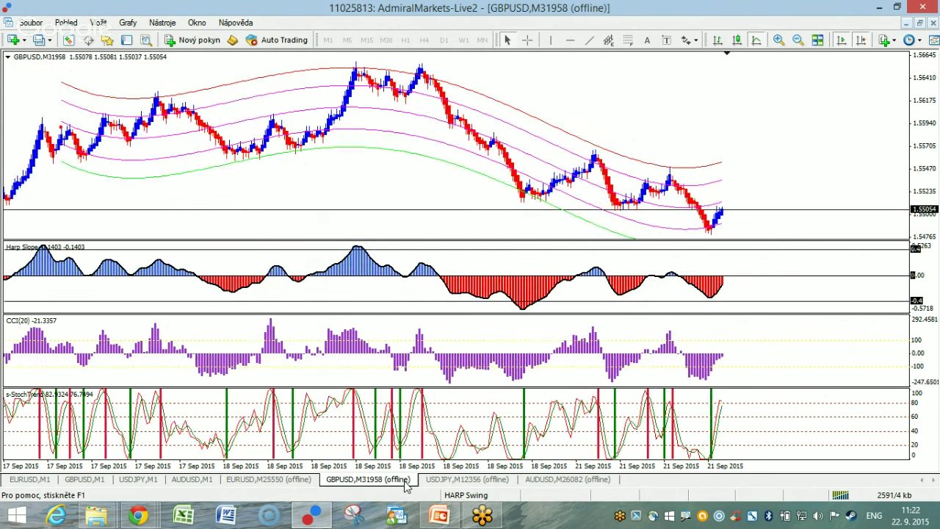
click(484, 479)
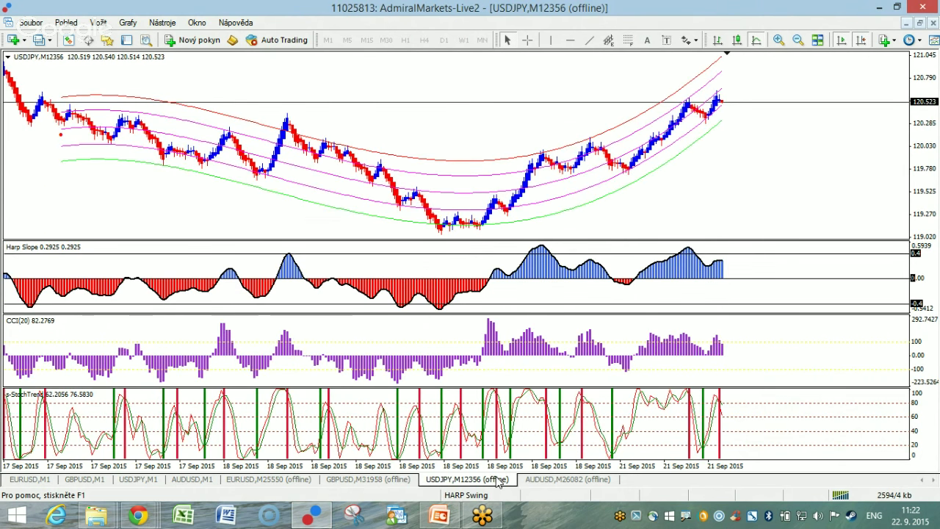
click(555, 480)
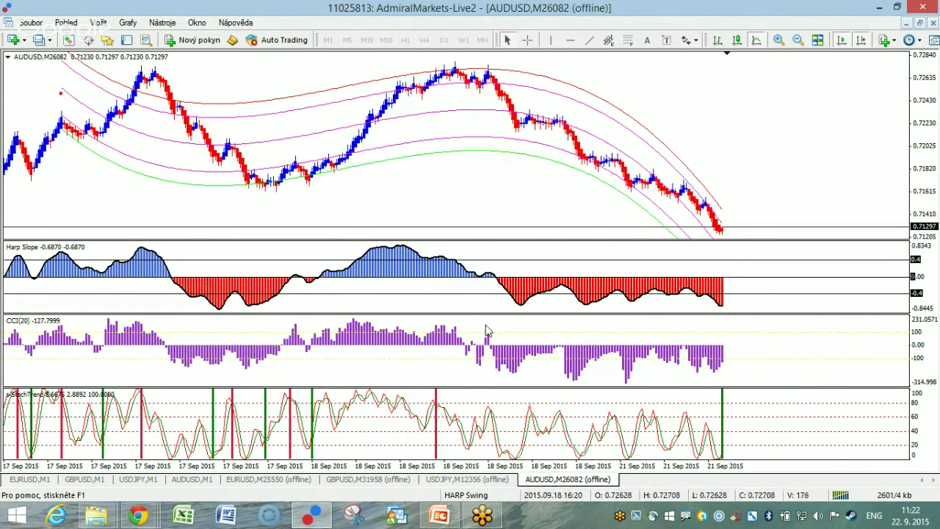
click(254, 480)
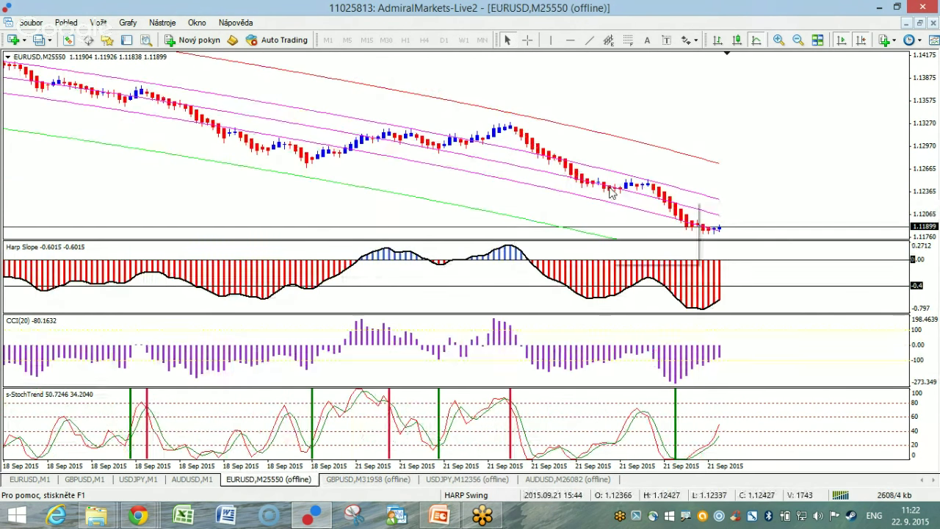
mouse_move(605, 191)
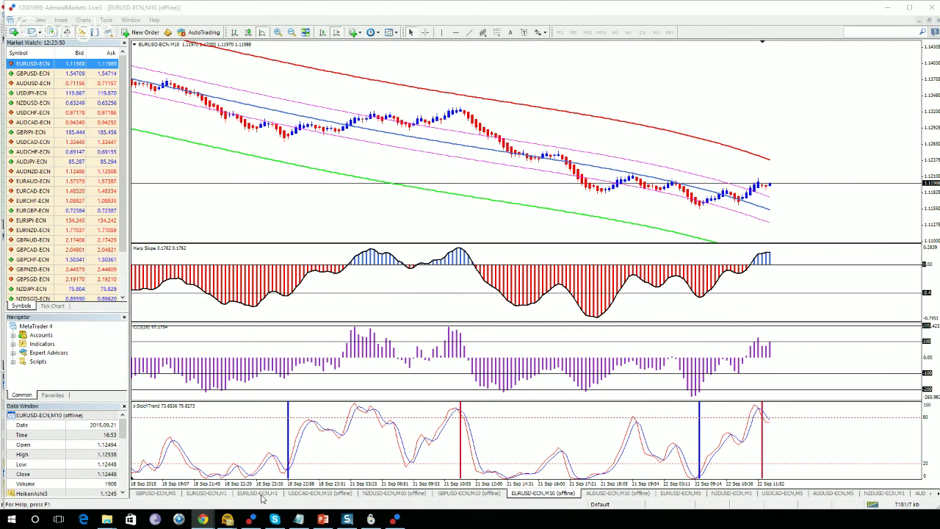
click(257, 493)
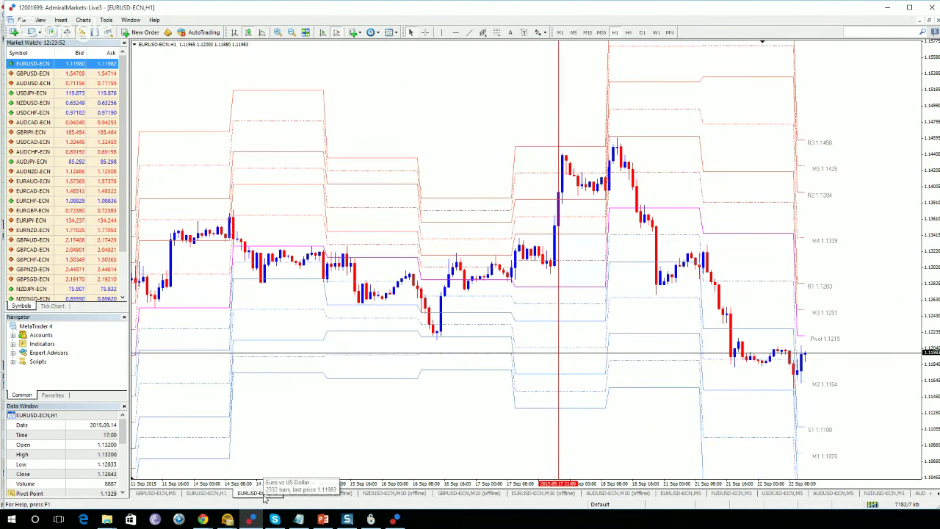
drag(926, 176, 824, 340)
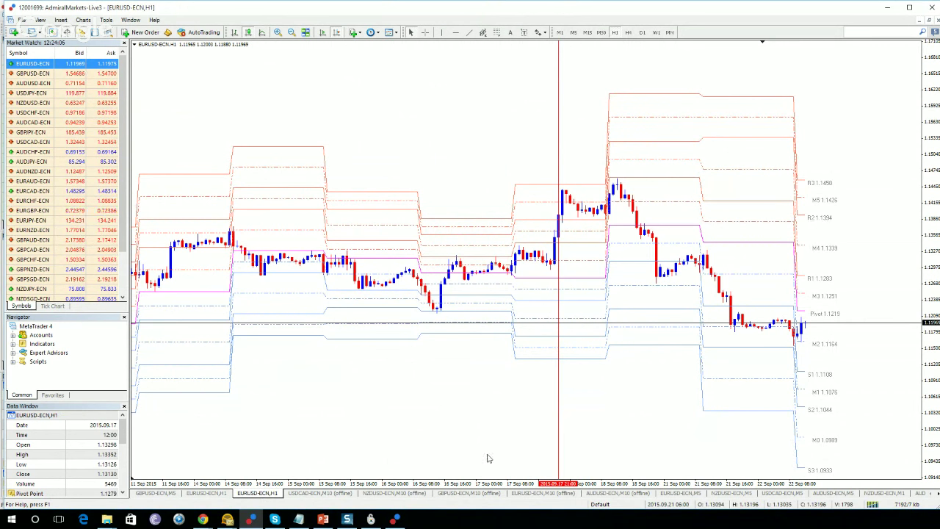
click(542, 493)
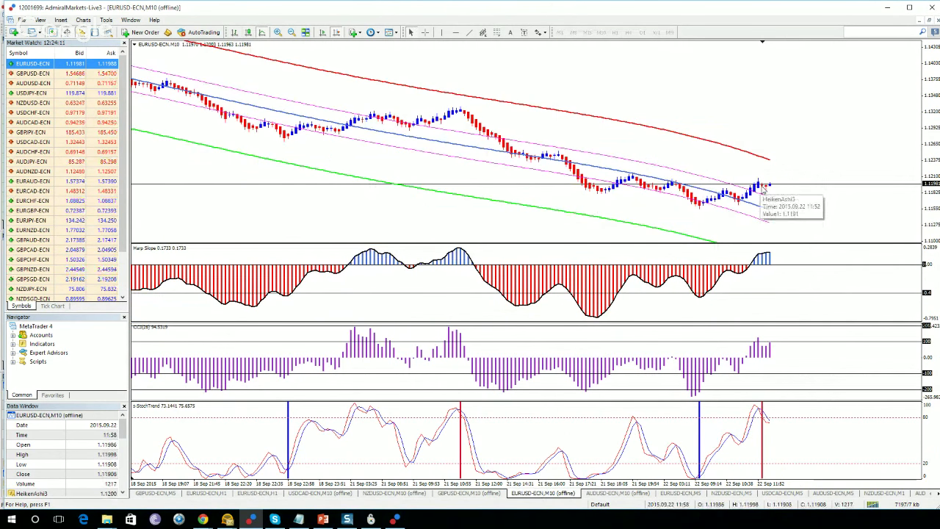
mouse_move(756, 193)
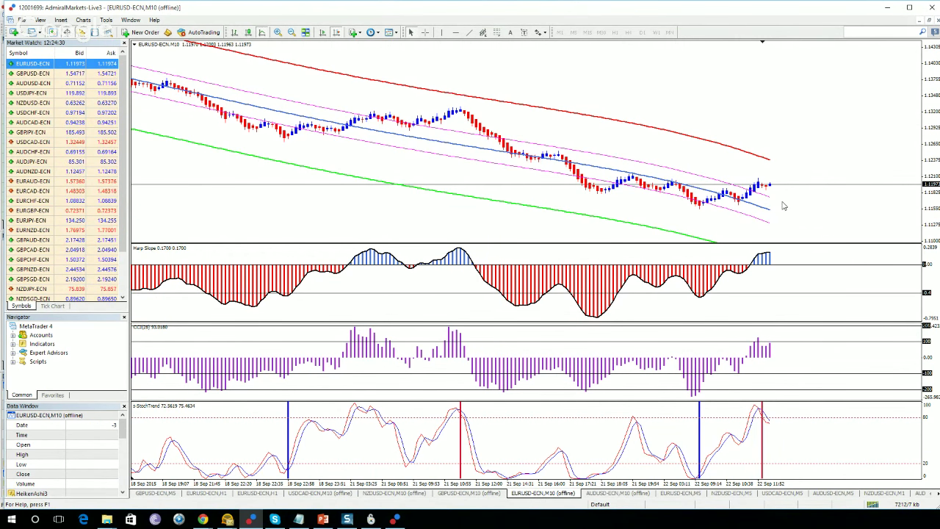
scroll(766, 199, down, 1)
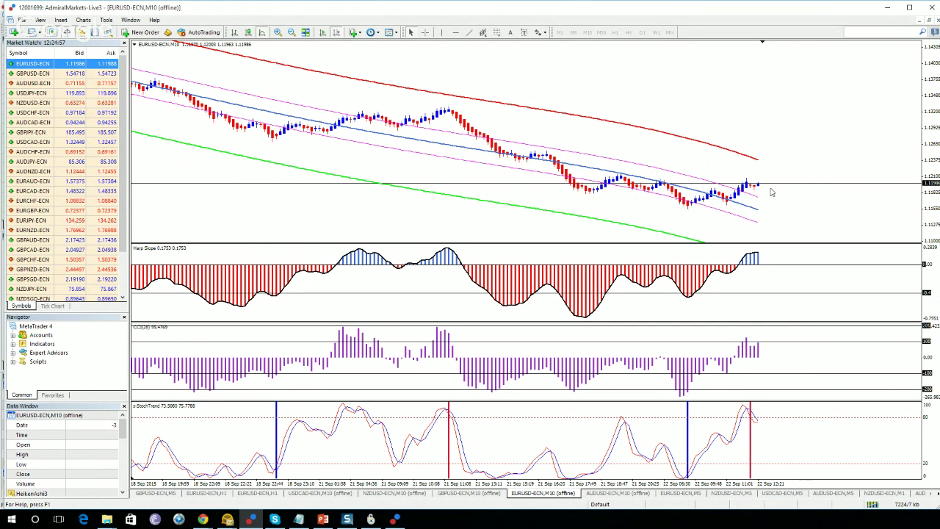
click(247, 494)
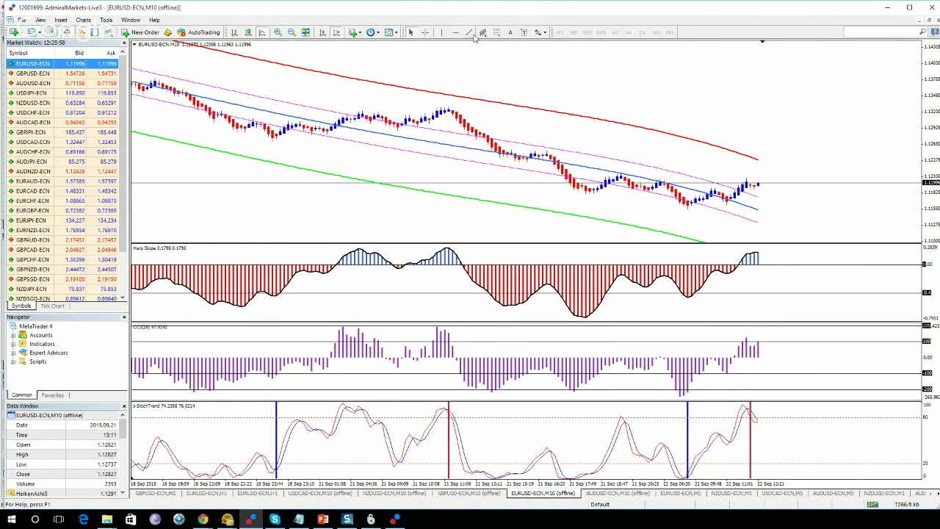
Draw a descending trendline from the EURUSD-ECN M10 swing high, then switch to the GBPUSD M1 chart.
mouse_move(447, 109)
mouse_down()
mouse_move(828, 178)
mouse_move(866, 195)
mouse_move(864, 203)
mouse_up()
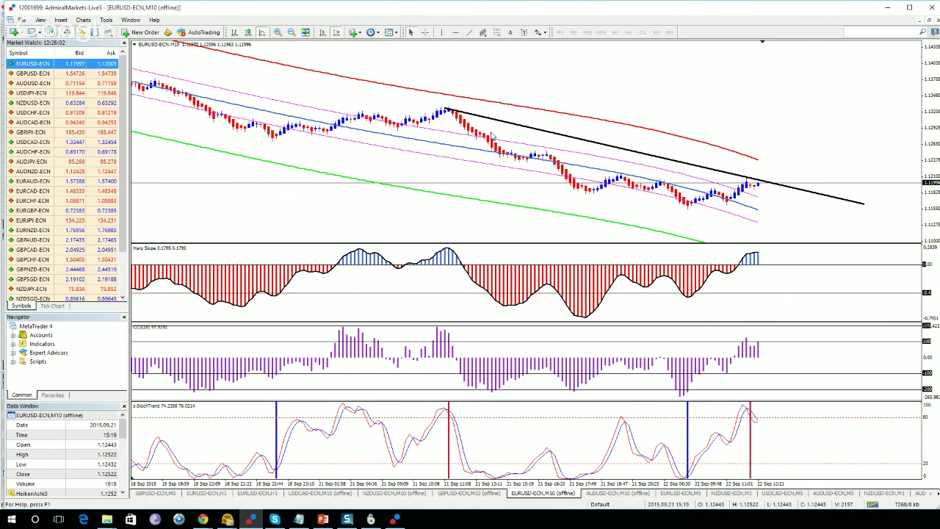
drag(447, 109, 448, 107)
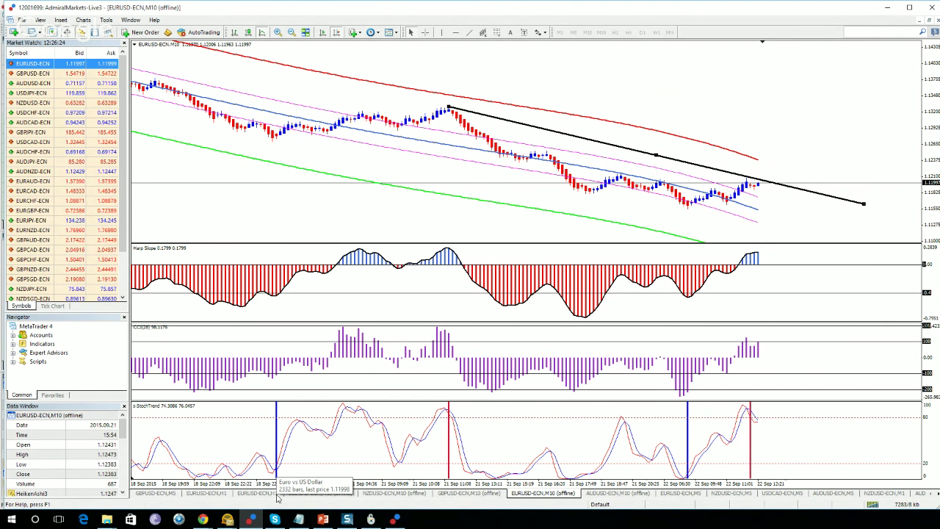
click(269, 493)
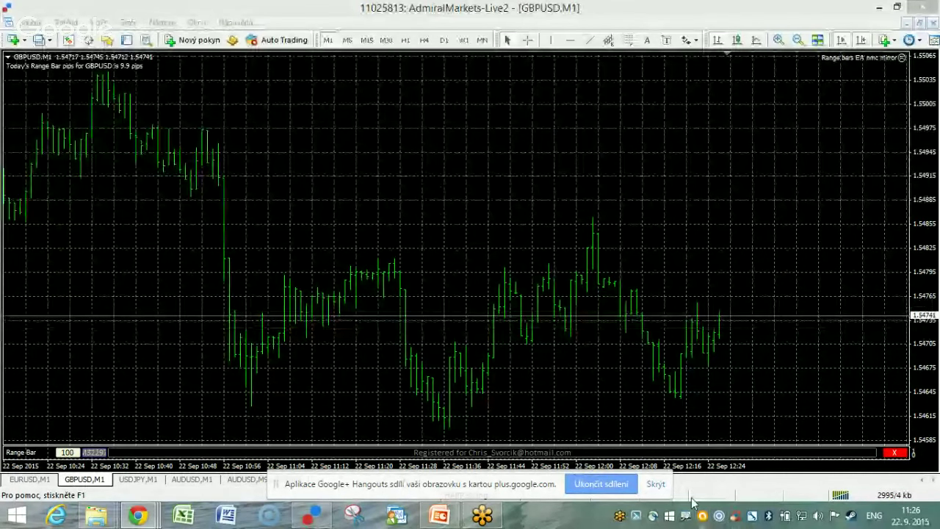
Dismiss the screen-sharing notice, open the GBPUSD offline range-bar chart and enable Chart Shift.
click(655, 484)
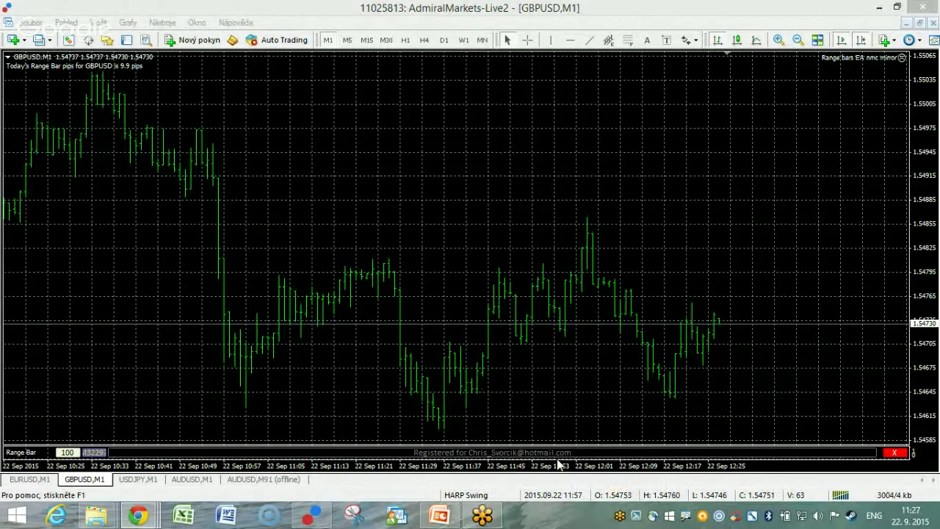
click(101, 456)
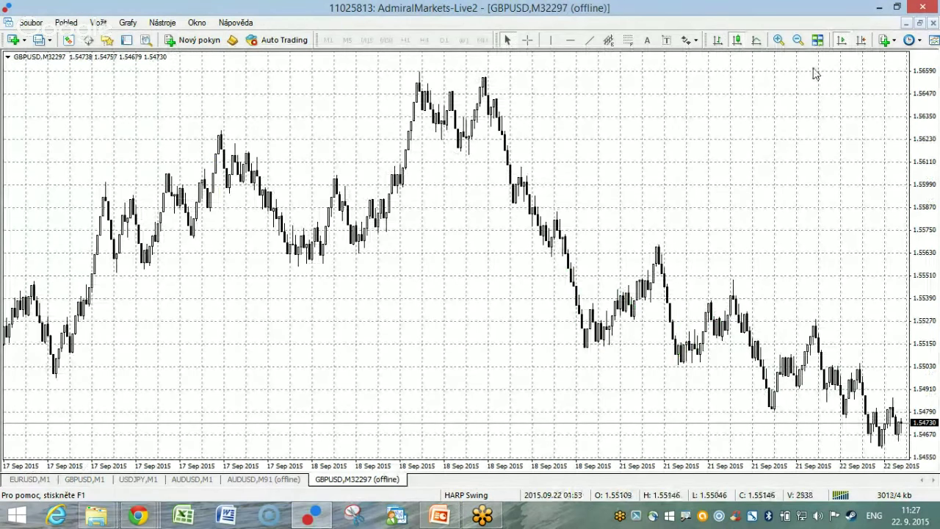
click(861, 41)
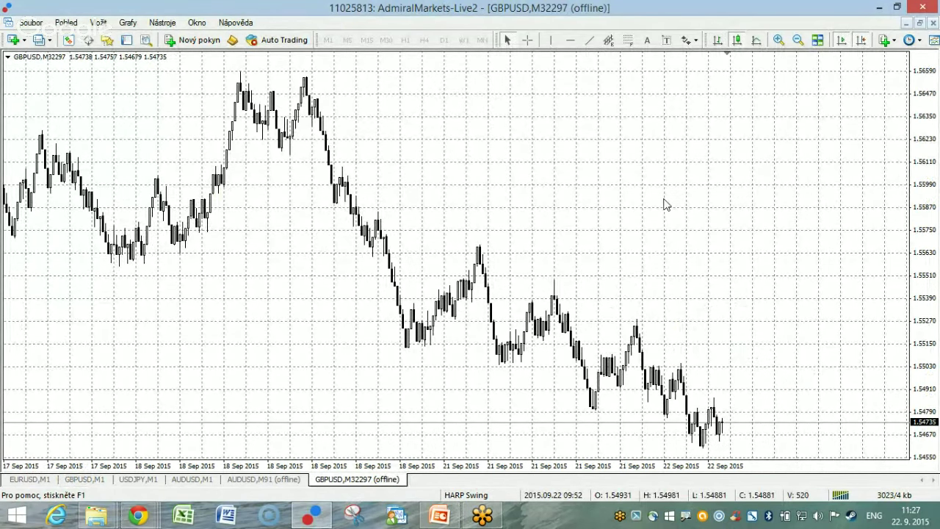
Apply the 1HARPswingCMain template to the GBPUSD M32297 offline chart.
right_click(510, 111)
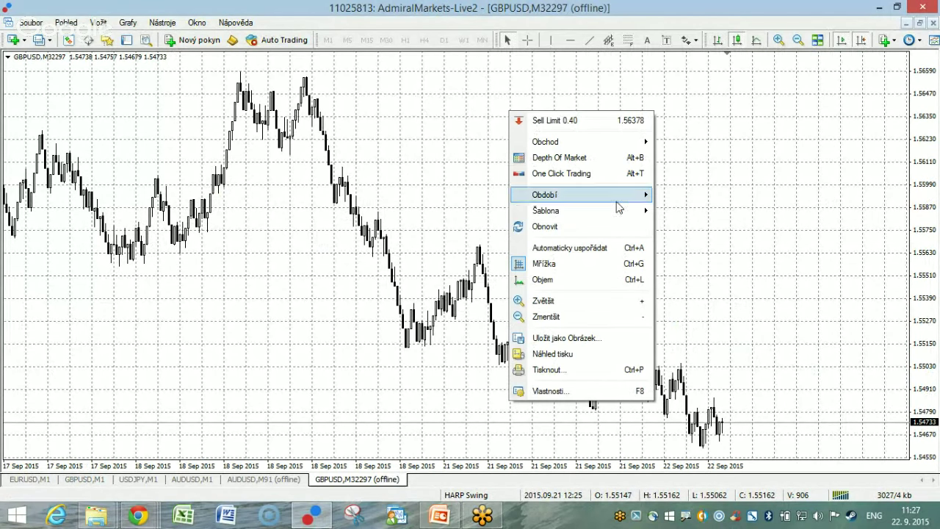
mouse_move(616, 212)
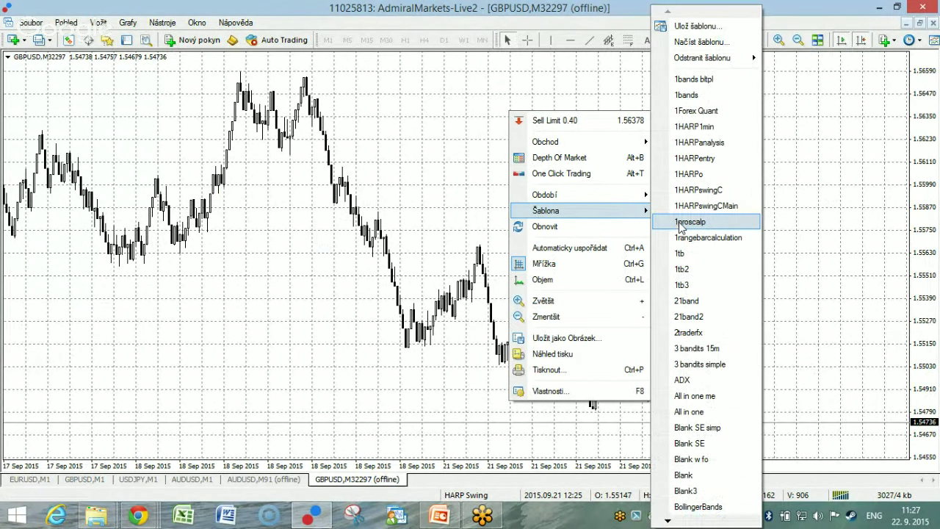
click(694, 207)
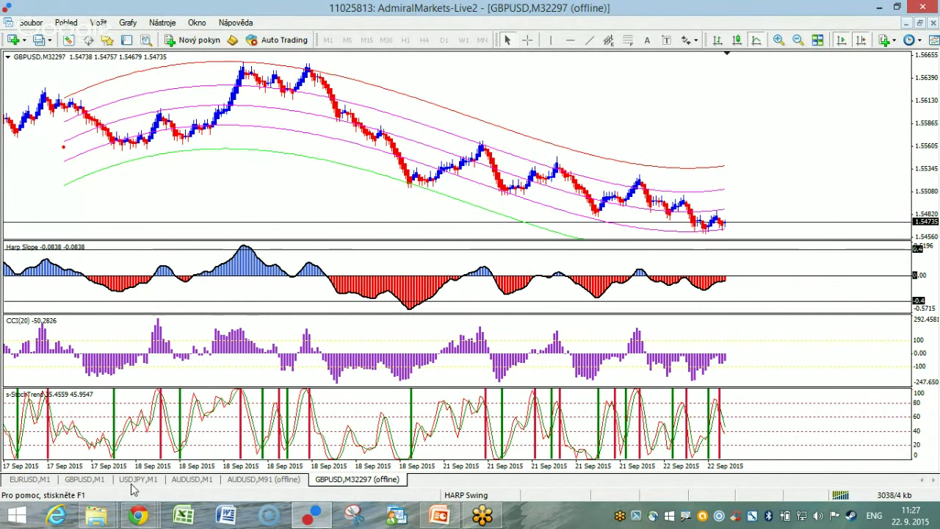
Inspect the GBPUSD M32297 chart with zoom and crosshair readouts, then bring up AUDUSD M91 offline.
click(94, 481)
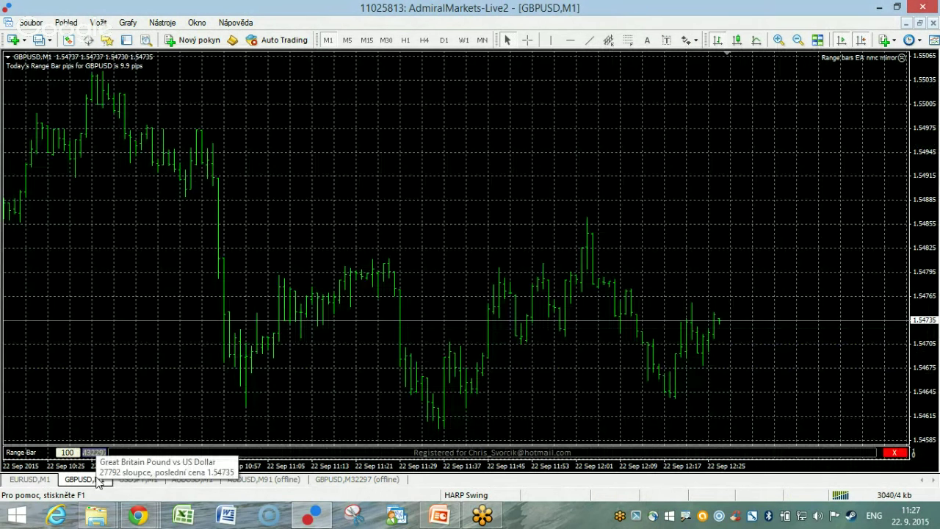
click(350, 482)
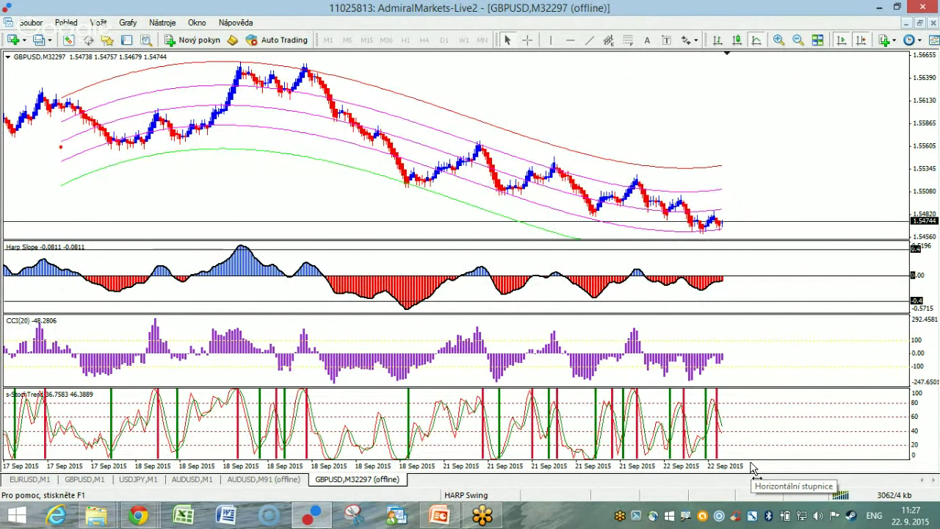
drag(750, 467, 760, 469)
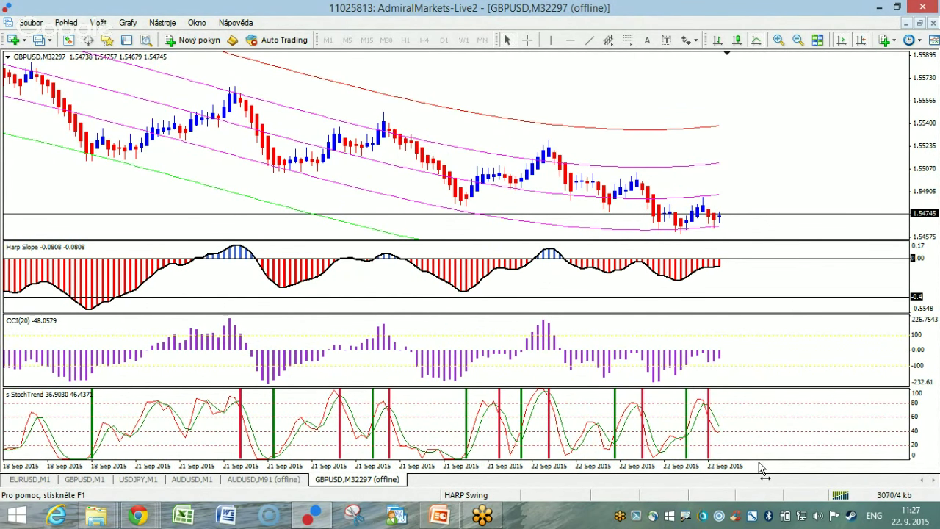
click(526, 40)
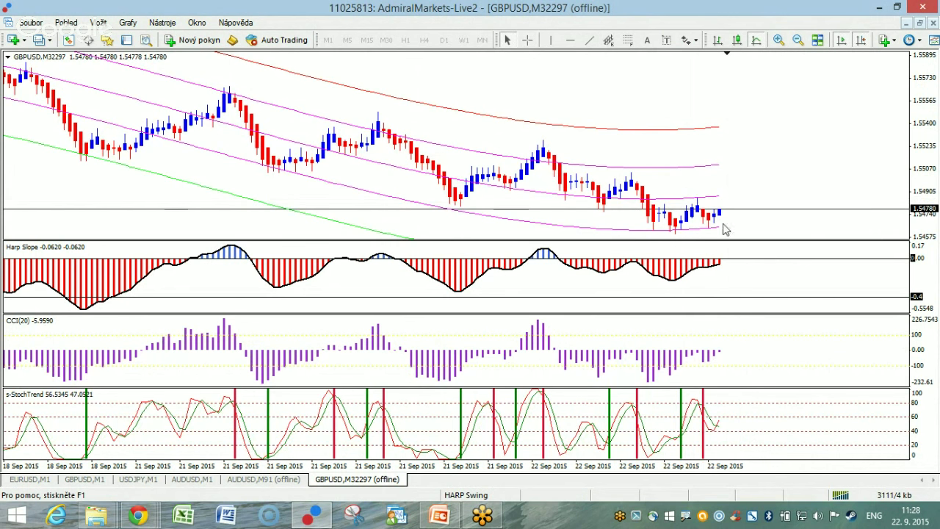
drag(752, 468, 742, 474)
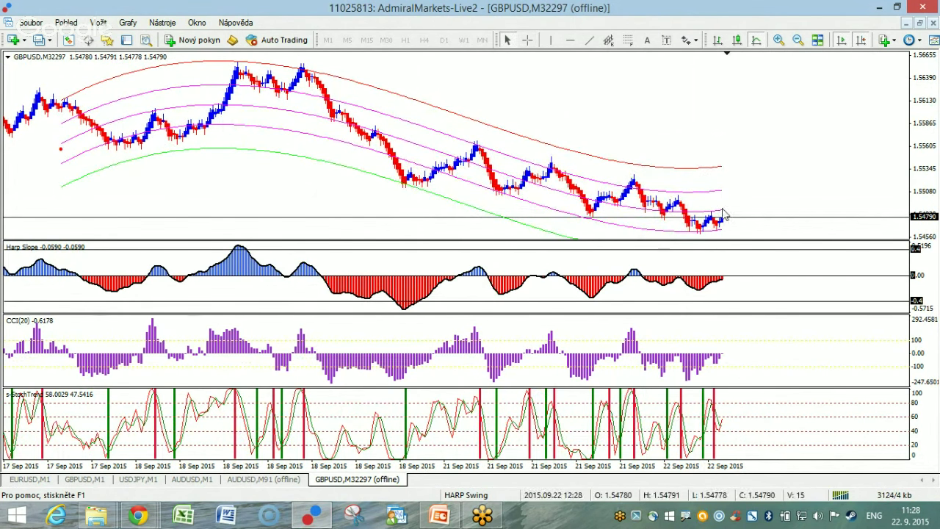
click(527, 40)
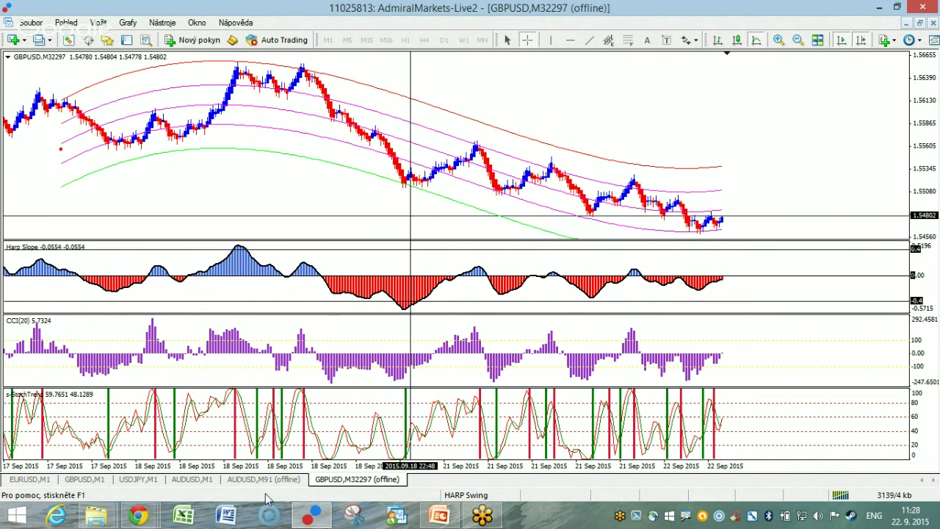
click(263, 479)
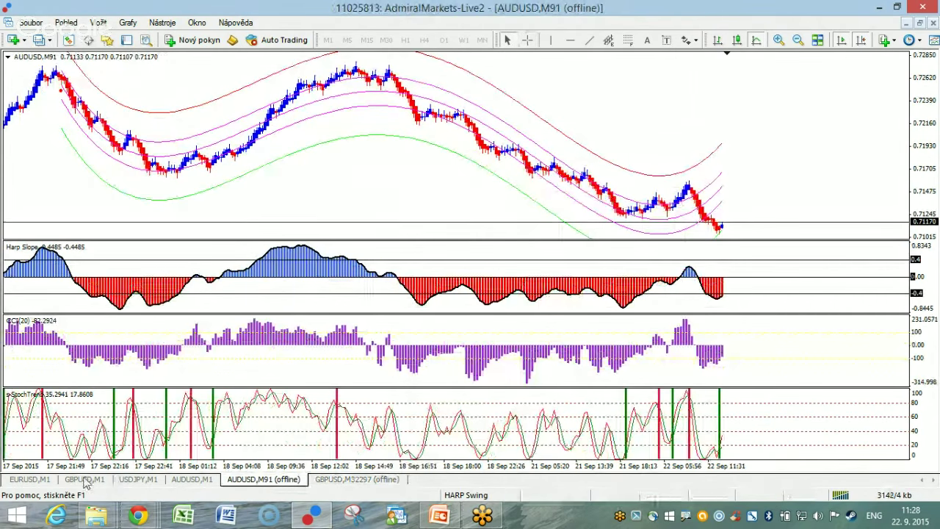
Zoom the AUDUSD M91 chart and measure the move from the 10:29 bar, then show USDJPY M1.
click(190, 478)
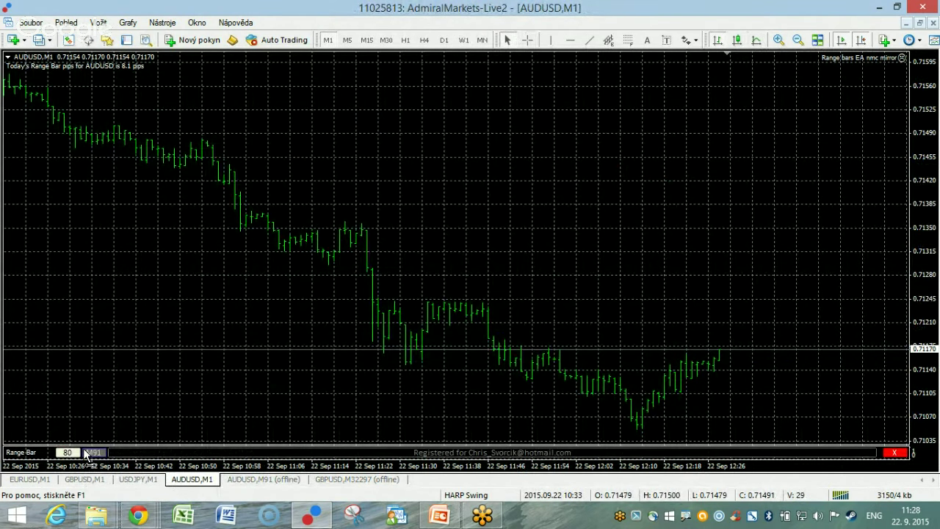
click(89, 453)
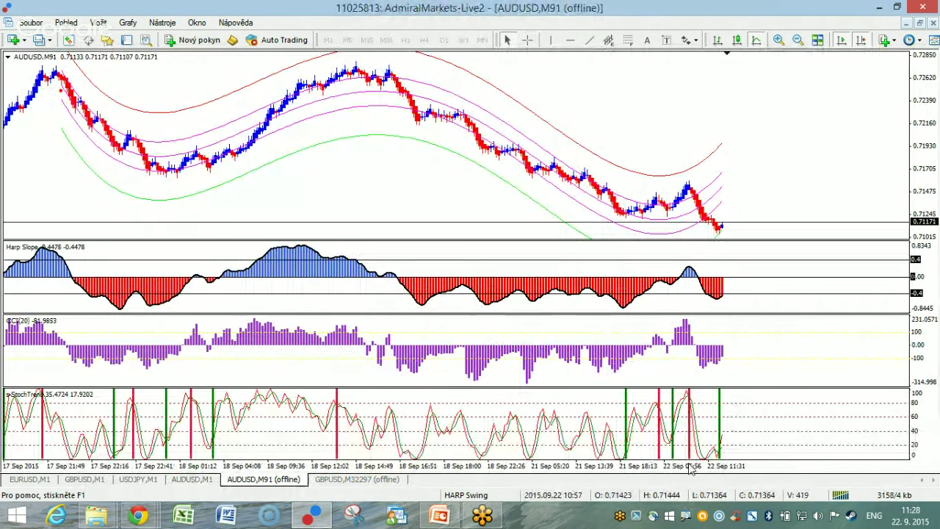
drag(692, 476, 697, 474)
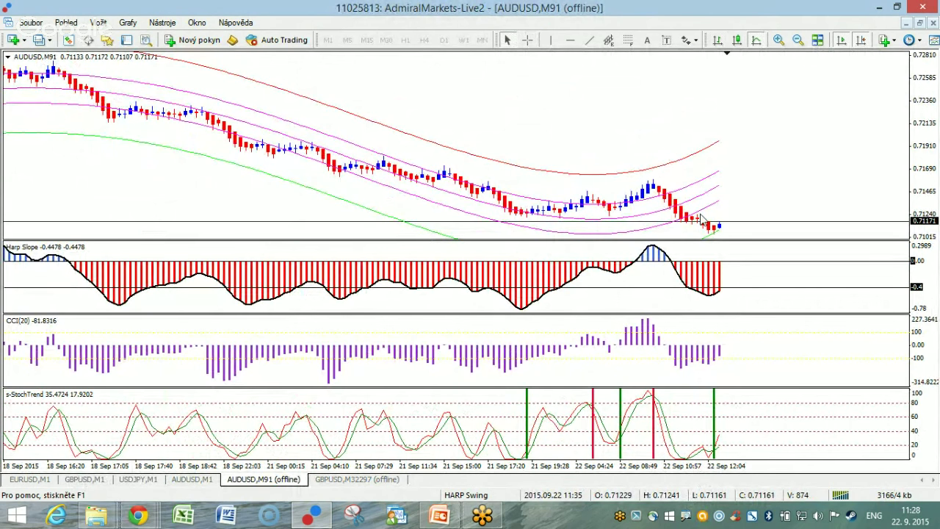
click(528, 40)
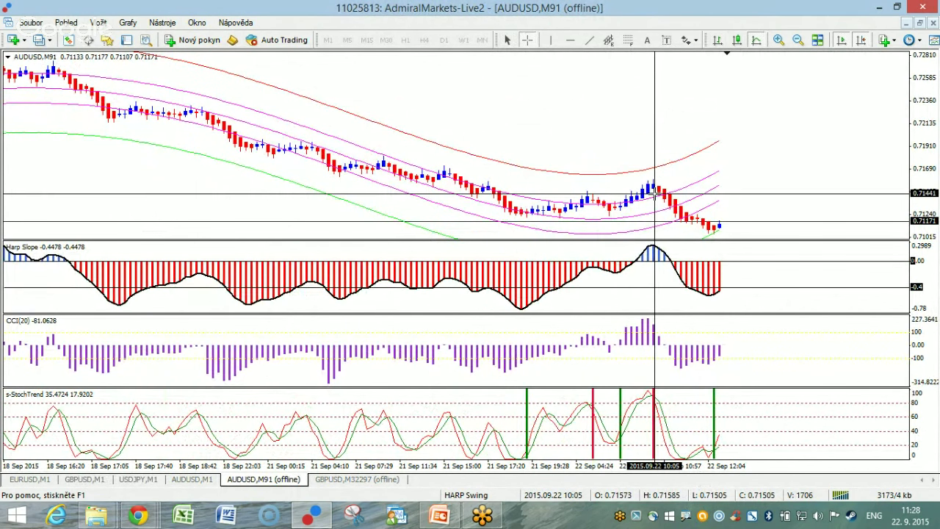
mouse_move(660, 196)
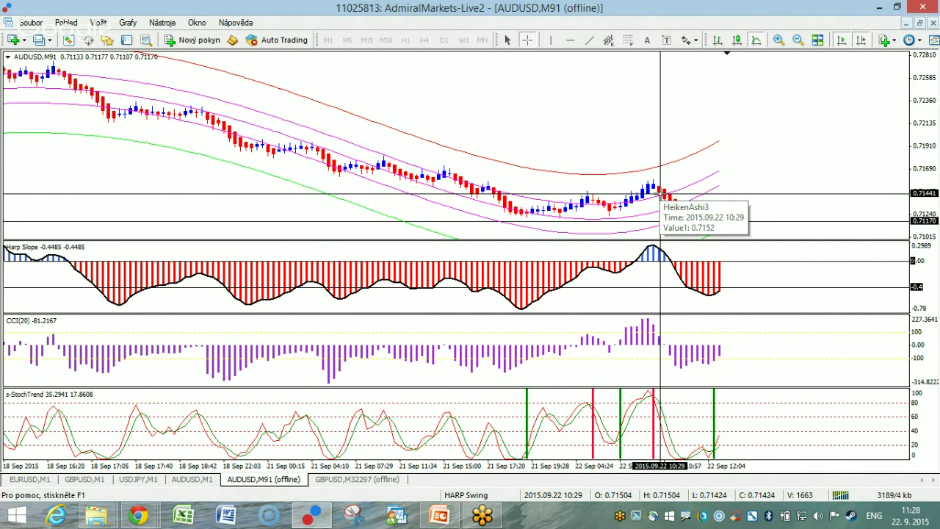
drag(659, 186, 713, 231)
click(526, 40)
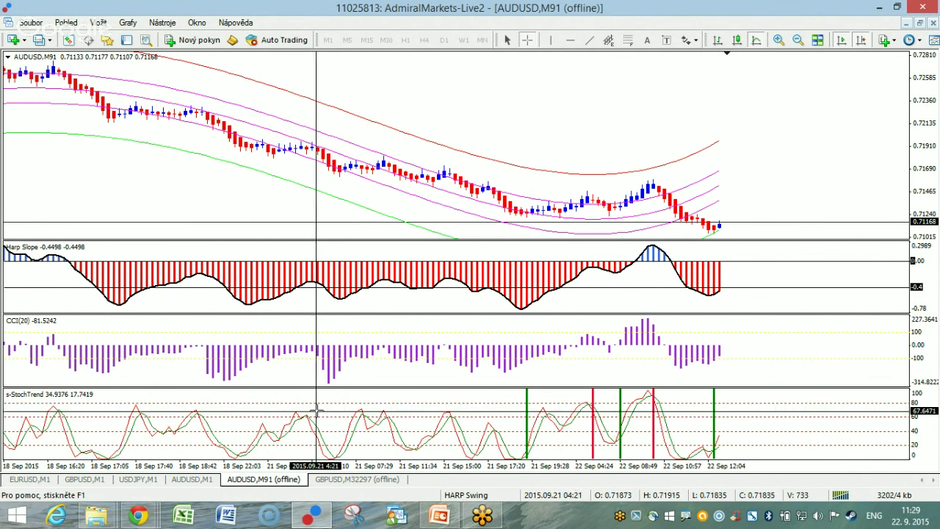
click(133, 480)
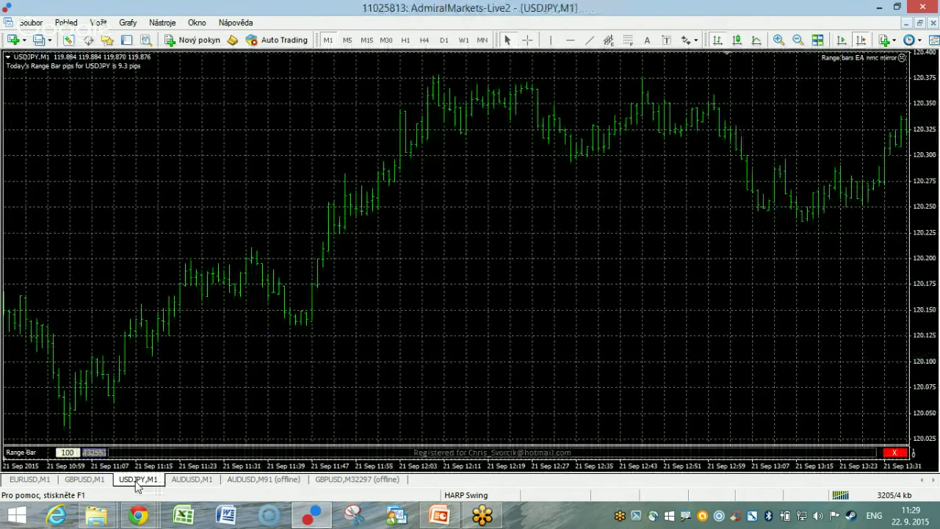
Set the USDJPY range bar value to 90 and build the offline range-bar chart.
click(66, 452)
text(90)
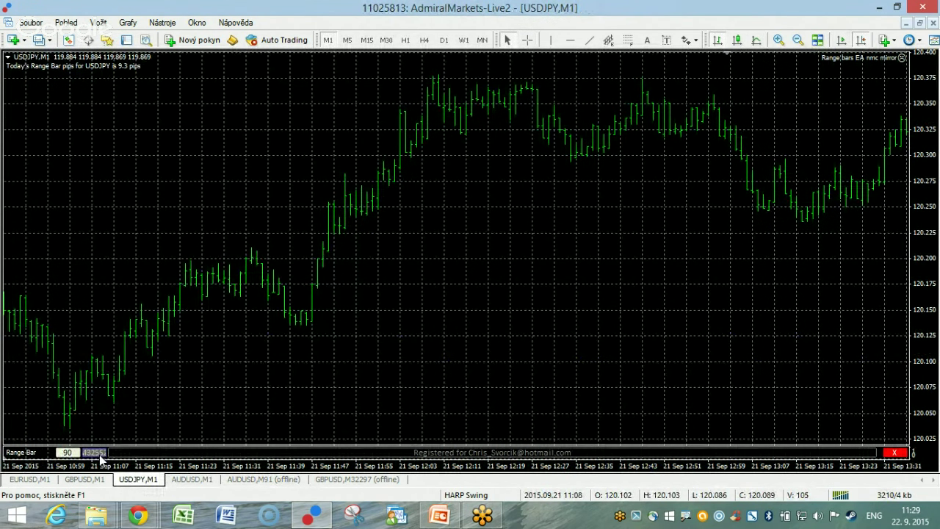
click(100, 454)
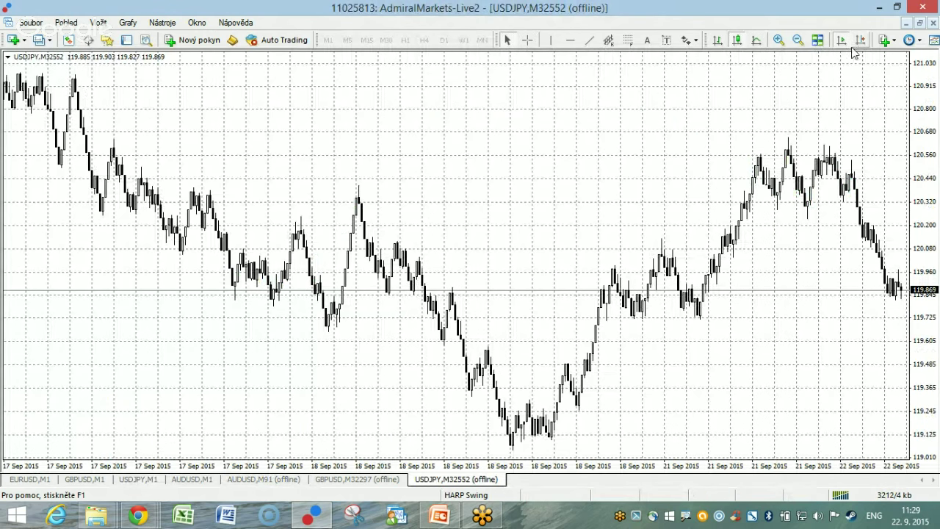
Enable Chart Shift, apply the 1HARPswingCMain template, and widen the bars.
click(859, 40)
right_click(447, 133)
mouse_move(563, 234)
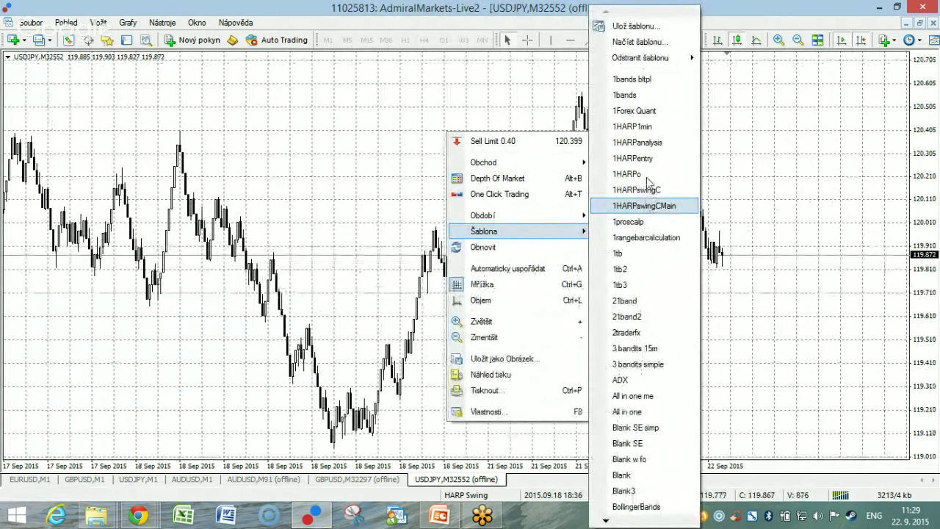
click(652, 207)
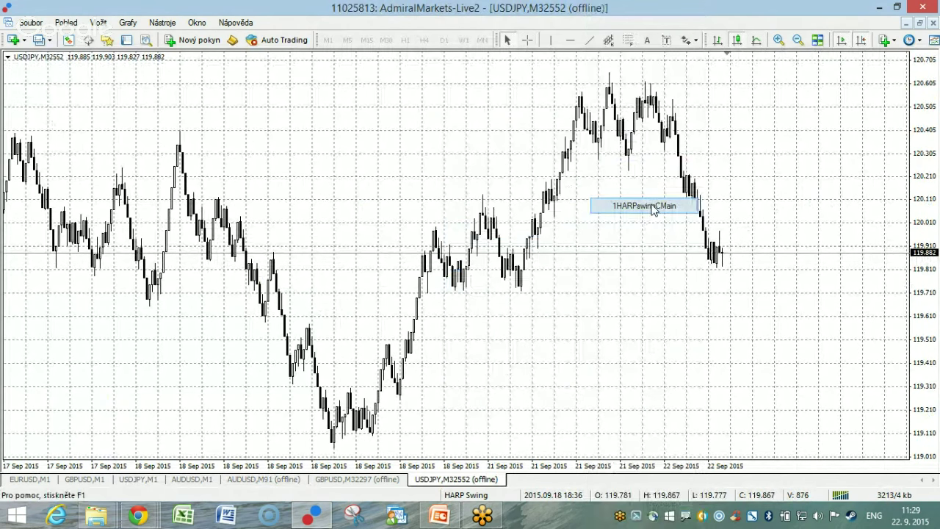
drag(694, 474, 696, 475)
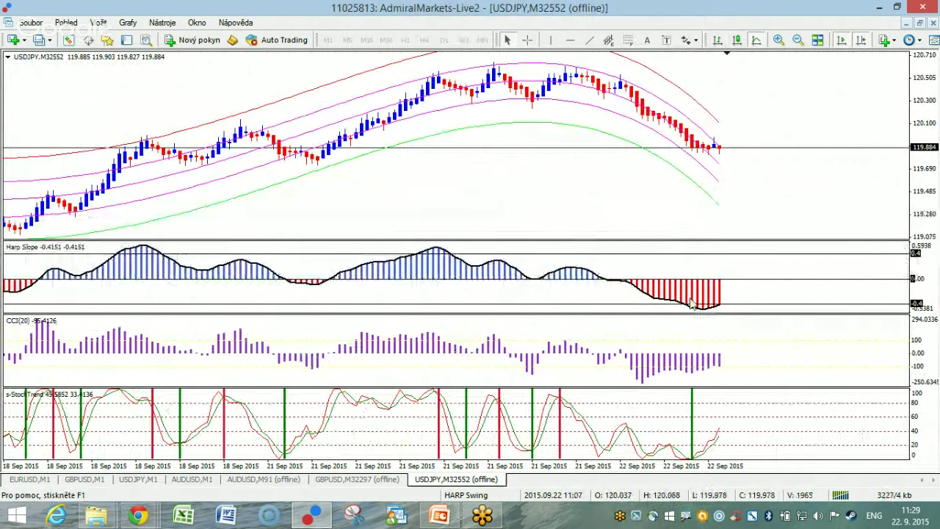
click(530, 41)
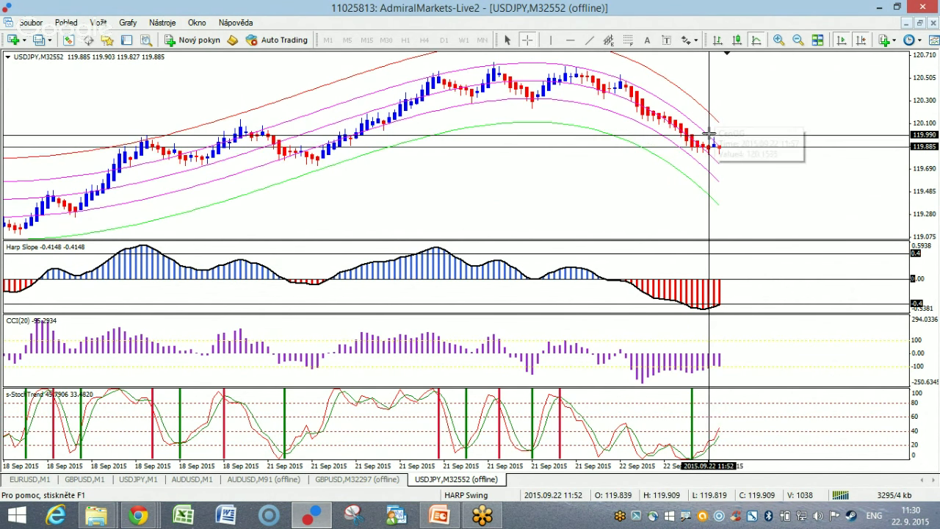
mouse_move(718, 121)
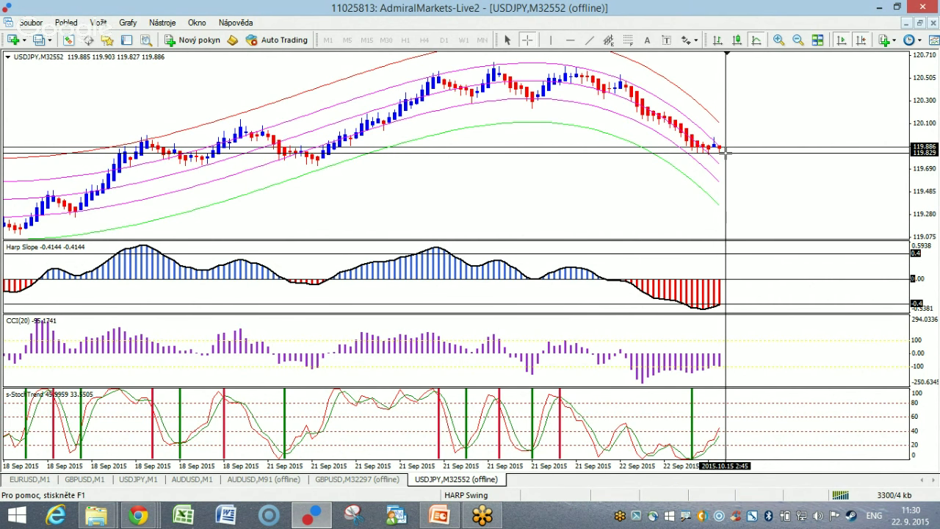
mouse_move(716, 153)
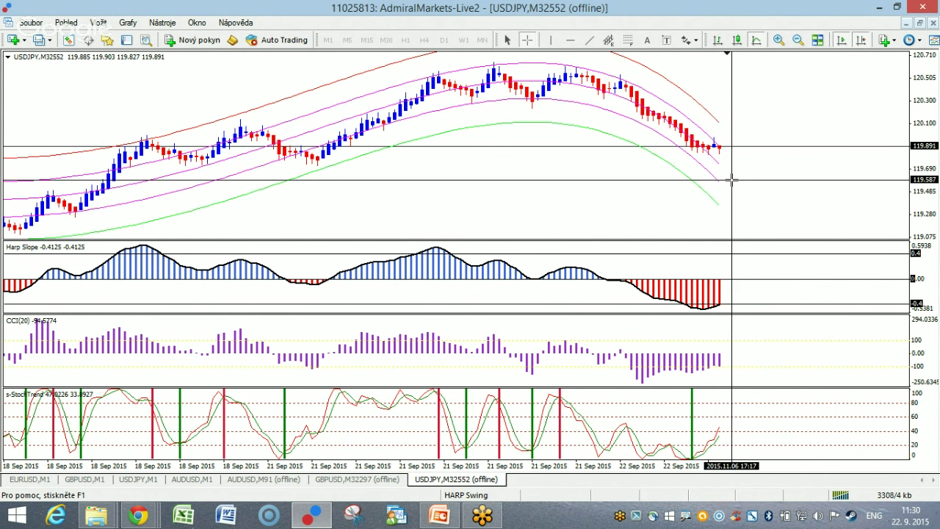
Open a new EURJPY chart and apply the range-bar calculation template via Šablona.
click(13, 40)
mouse_move(63, 165)
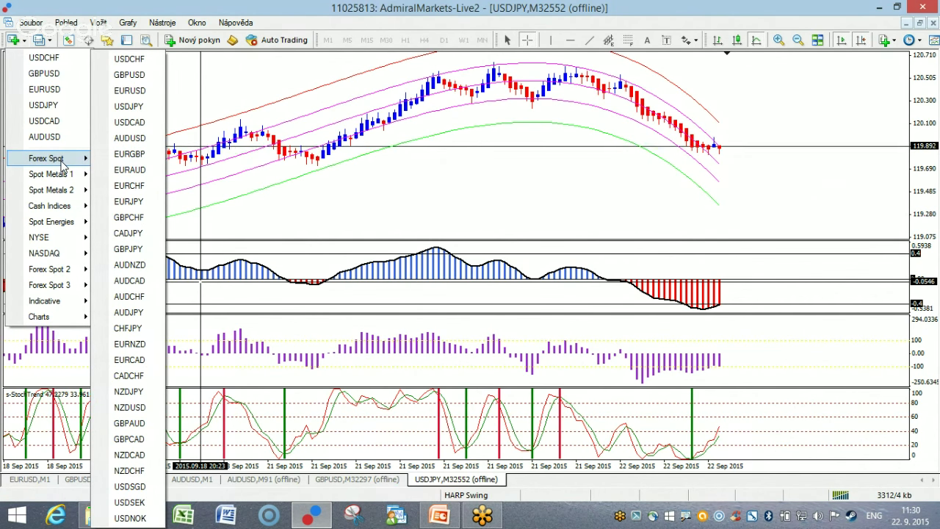
click(133, 201)
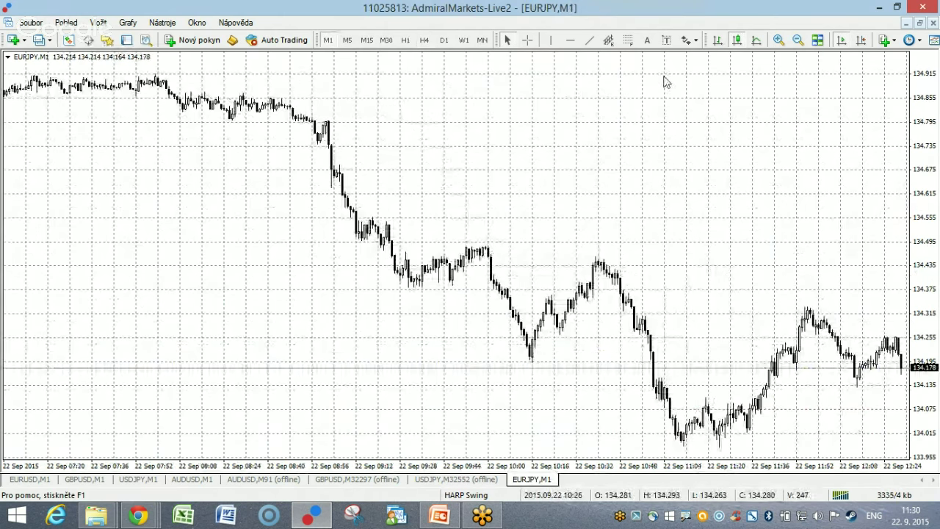
click(126, 40)
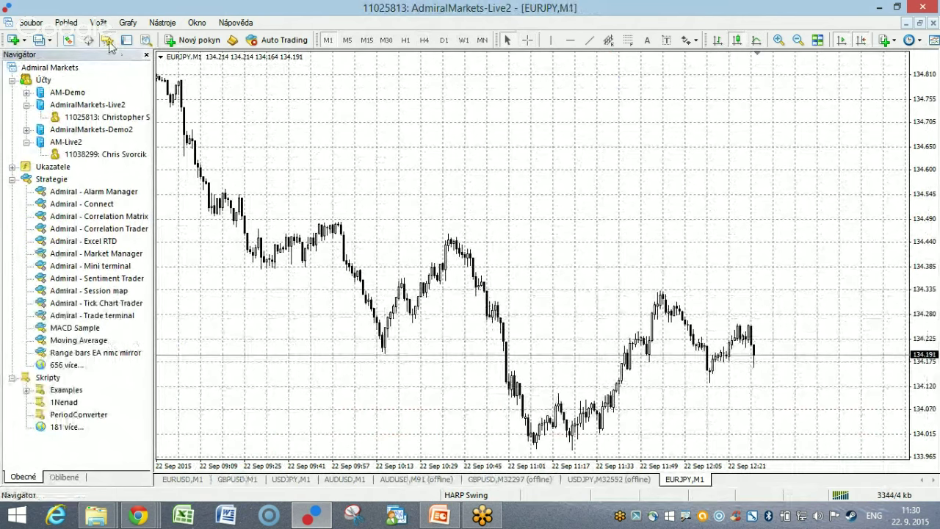
click(109, 44)
right_click(210, 119)
mouse_move(307, 224)
click(400, 125)
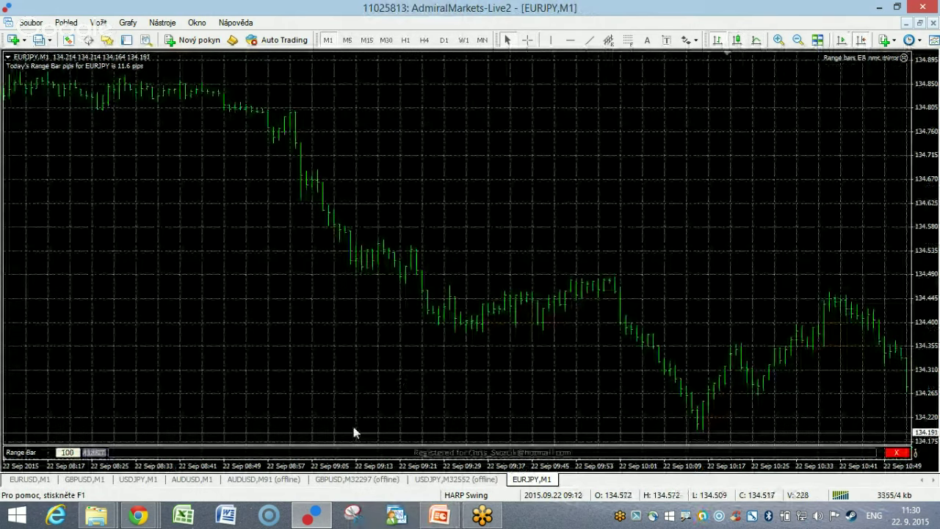
Close the GBPUSD M32297 and AUDUSD M91 offline charts.
right_click(462, 483)
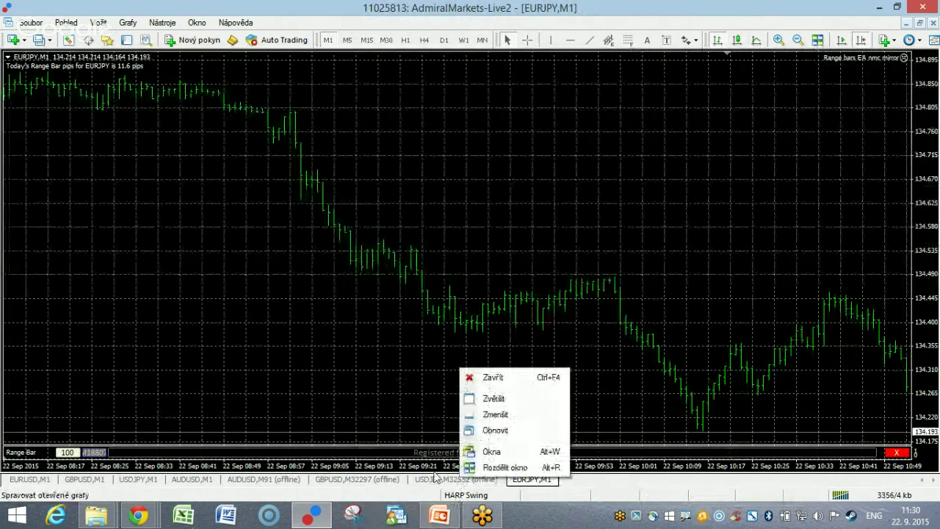
right_click(387, 477)
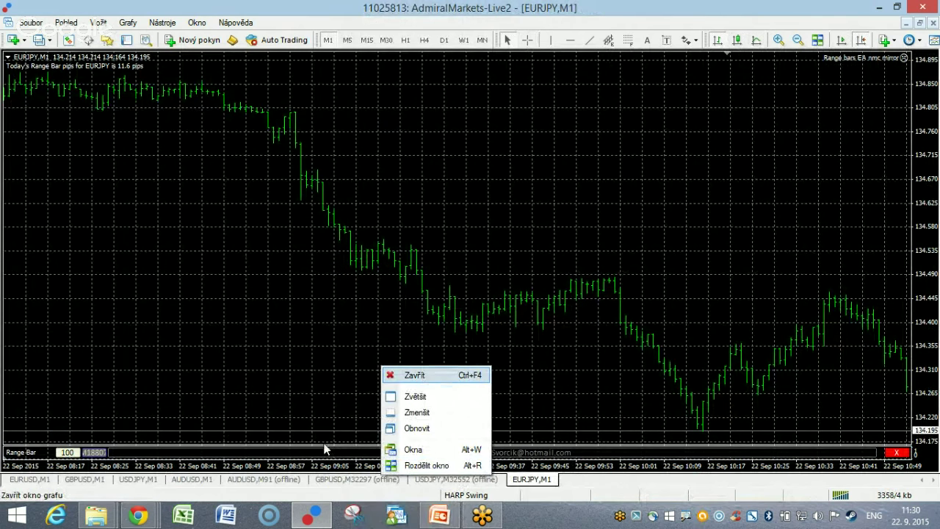
click(414, 375)
right_click(269, 479)
click(293, 376)
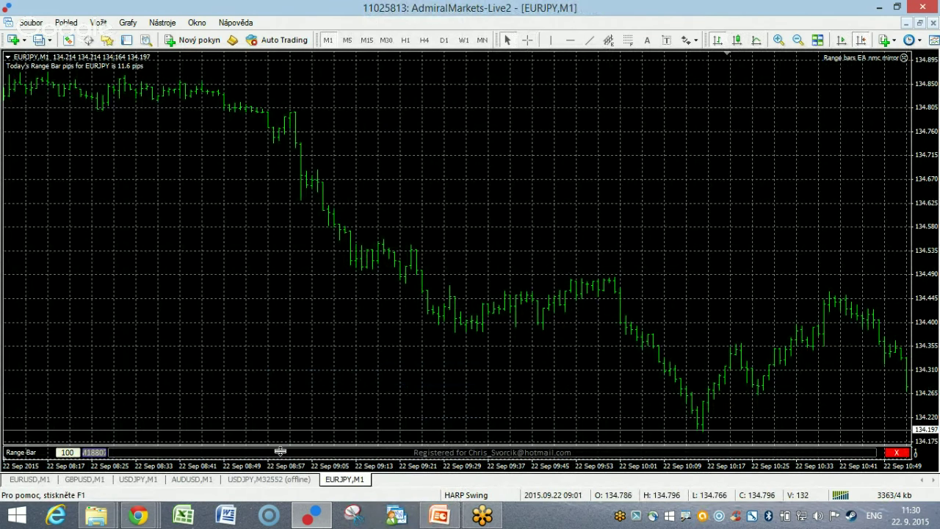
Build the EURJPY offline range-bar chart at range 120, apply the 1HARPswingCMain template, and zoom in.
click(74, 452)
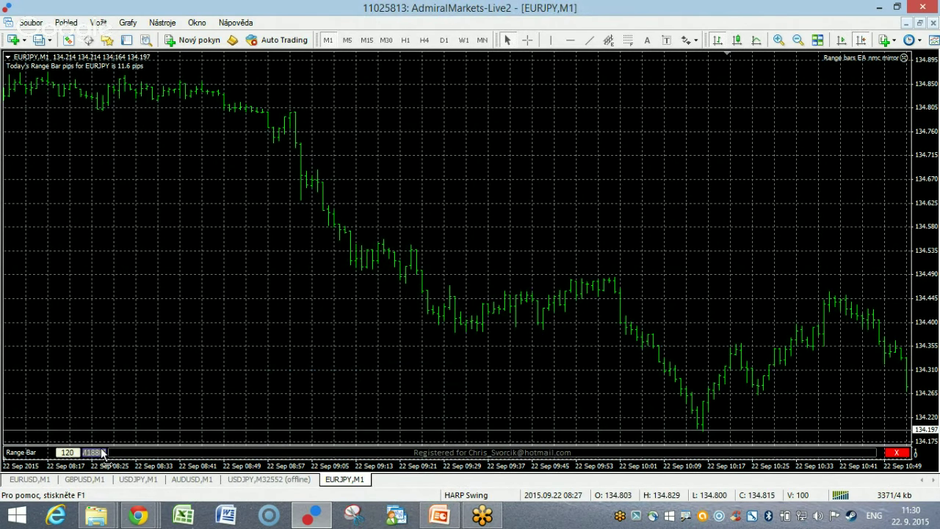
click(100, 452)
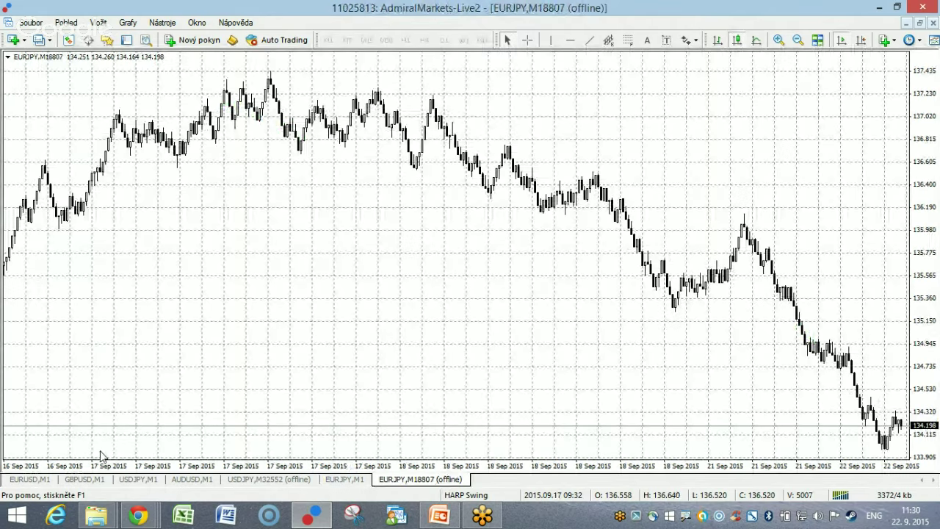
right_click(251, 140)
mouse_move(321, 238)
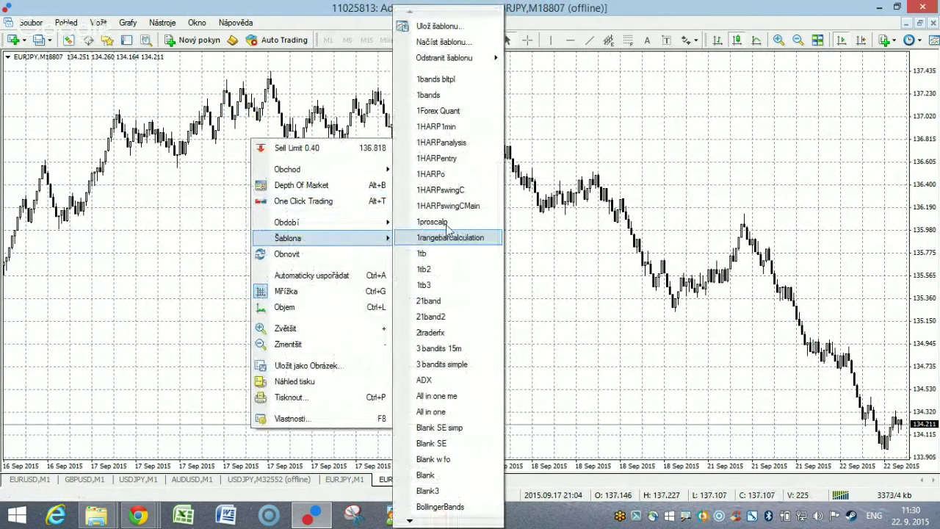
click(455, 205)
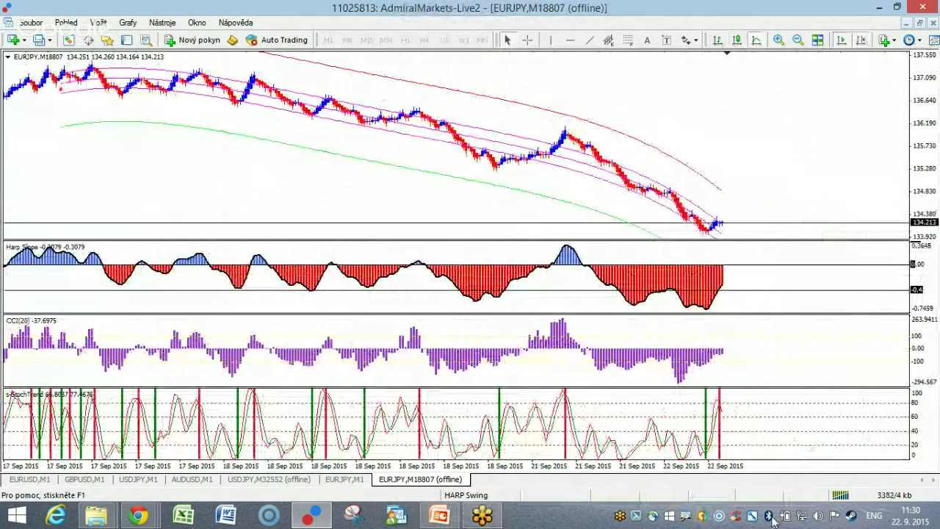
key(plus)
key(plus)
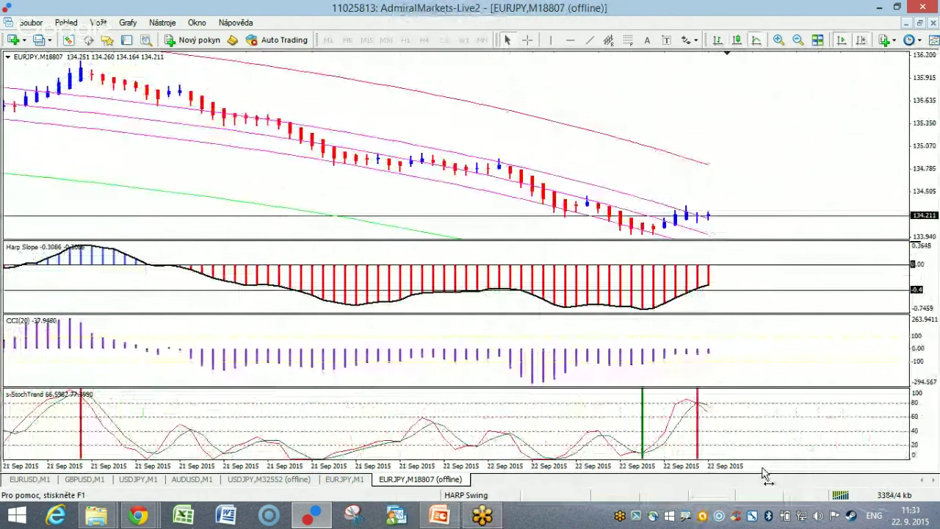
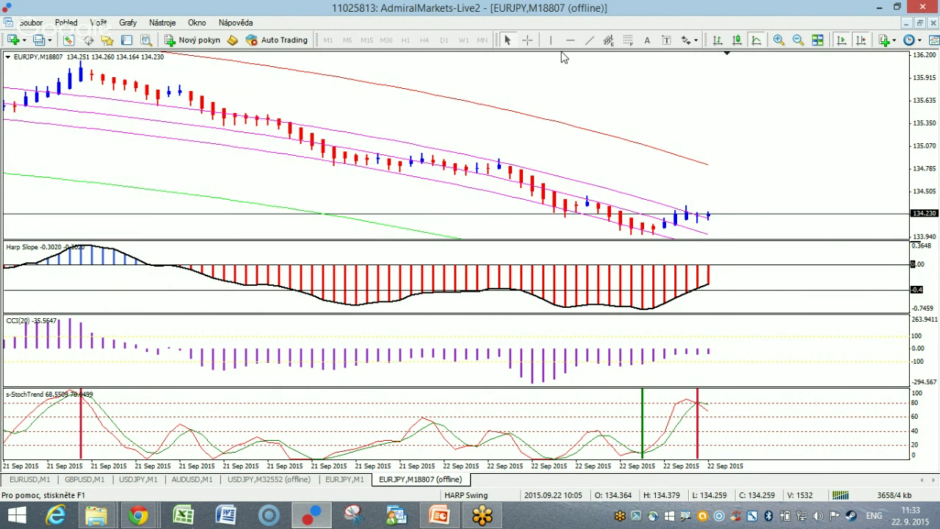
Turn on the crosshair and compress the EURJPY M18807 chart to show bars back to 18 Sep.
click(526, 40)
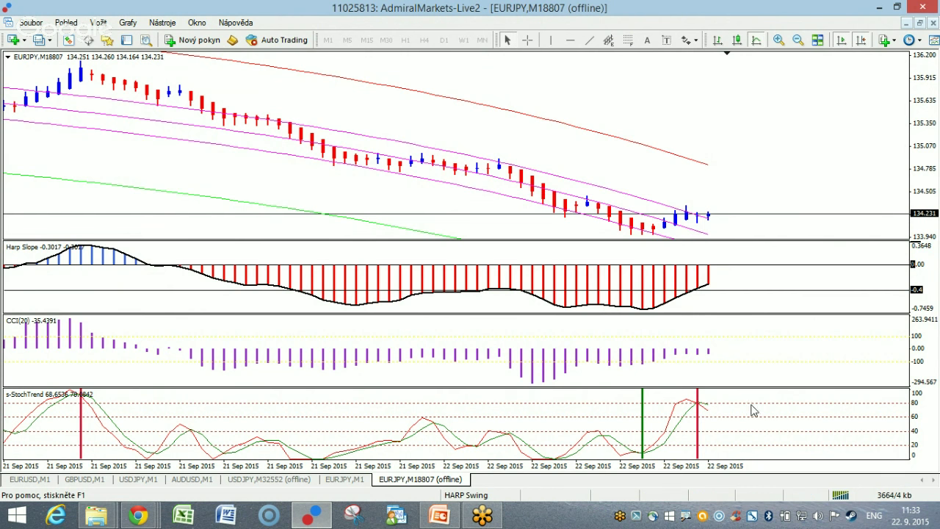
drag(752, 470, 740, 472)
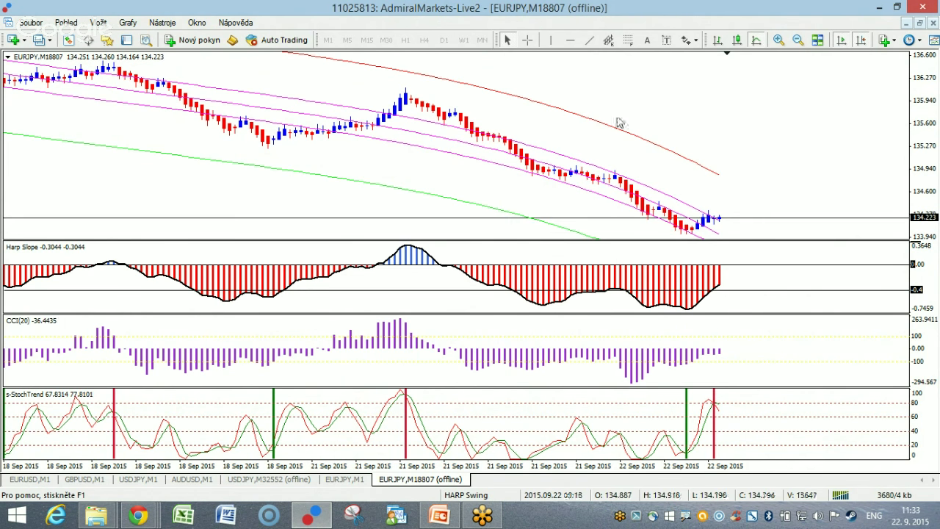
middle_click(725, 220)
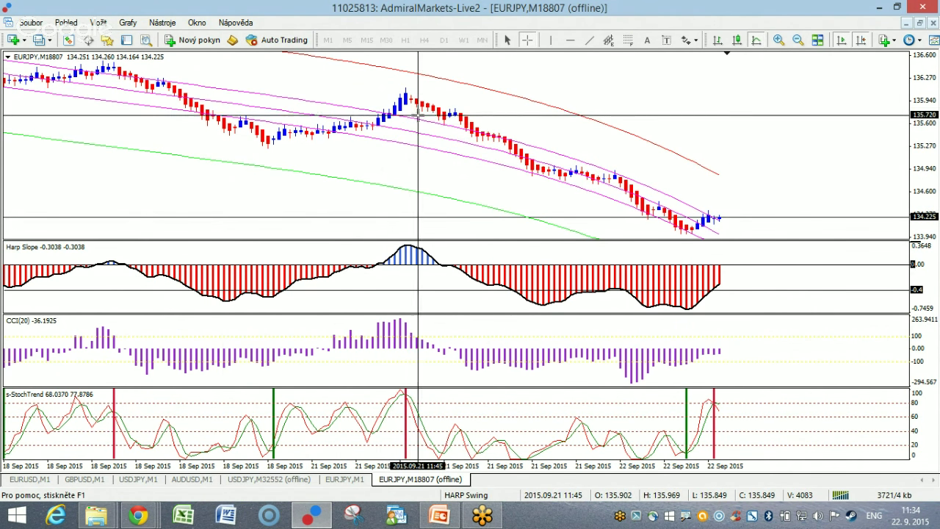
mouse_move(411, 97)
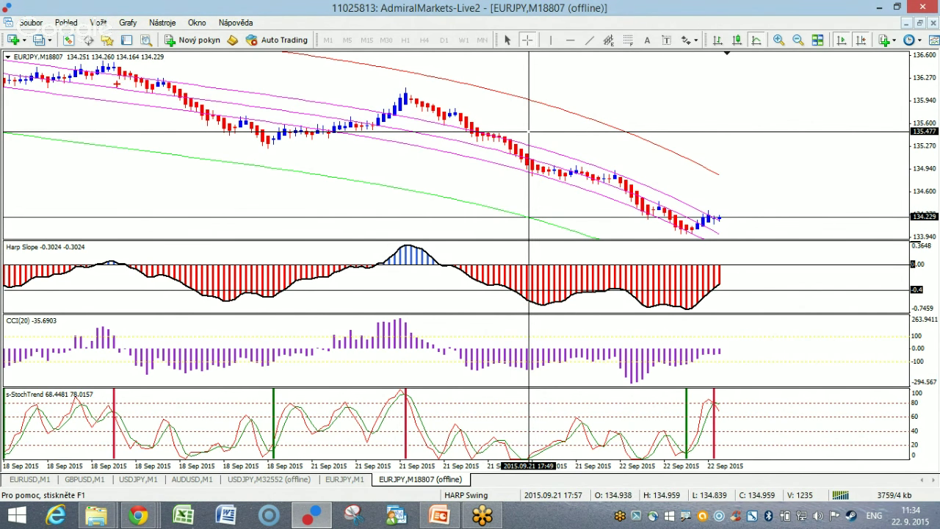
mouse_move(117, 83)
mouse_down()
mouse_move(228, 170)
mouse_move(233, 157)
mouse_move(381, 102)
mouse_up()
mouse_move(432, 63)
mouse_down()
mouse_move(419, 85)
mouse_move(427, 96)
mouse_move(473, 97)
mouse_up()
mouse_move(409, 55)
mouse_down()
mouse_move(413, 76)
mouse_move(402, 77)
mouse_up()
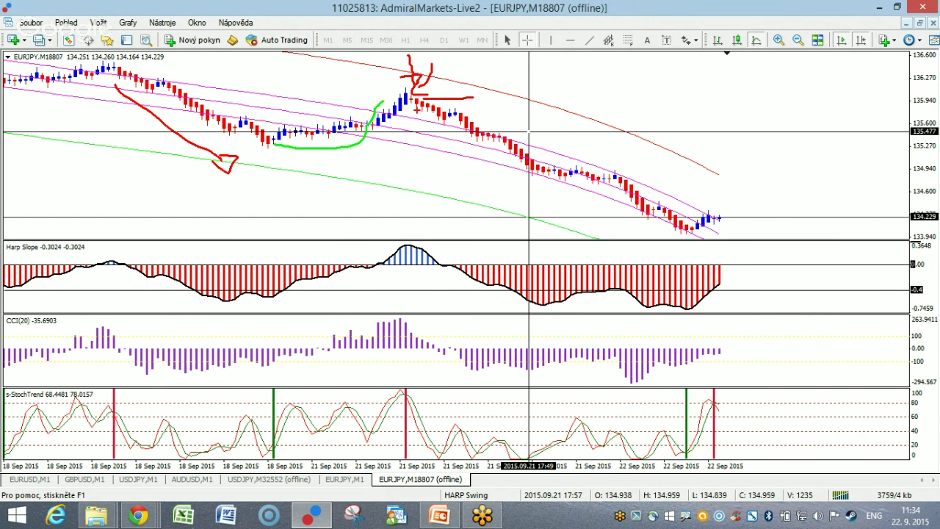
mouse_move(416, 108)
mouse_down()
mouse_move(599, 223)
mouse_move(569, 219)
mouse_up()
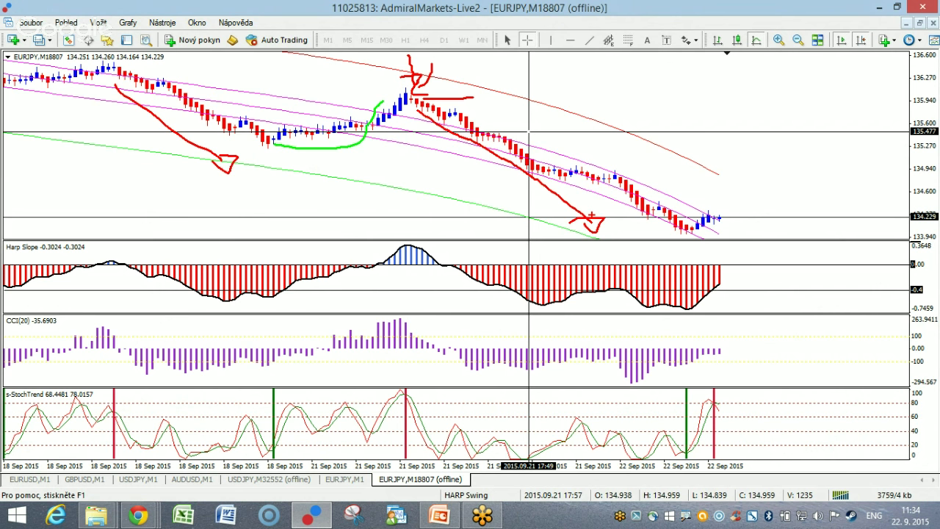
key(Escape)
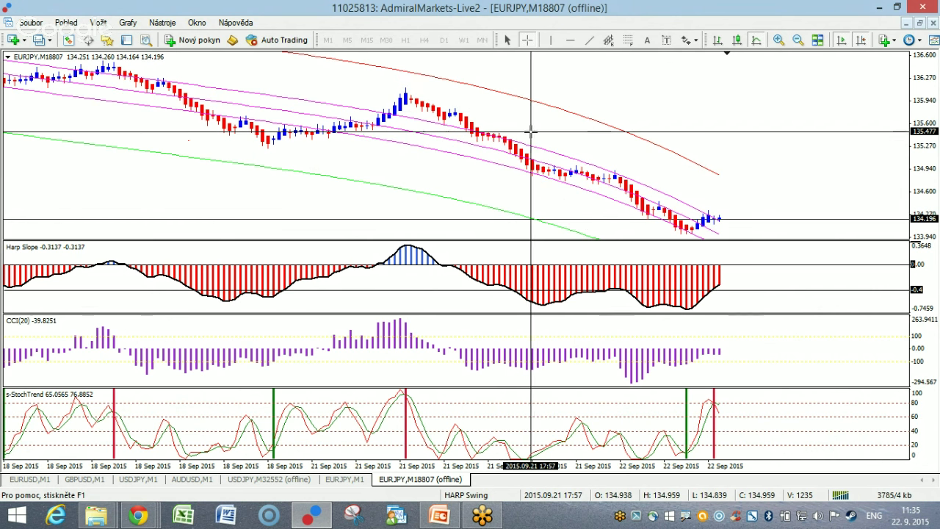
click(419, 97)
drag(420, 97, 686, 232)
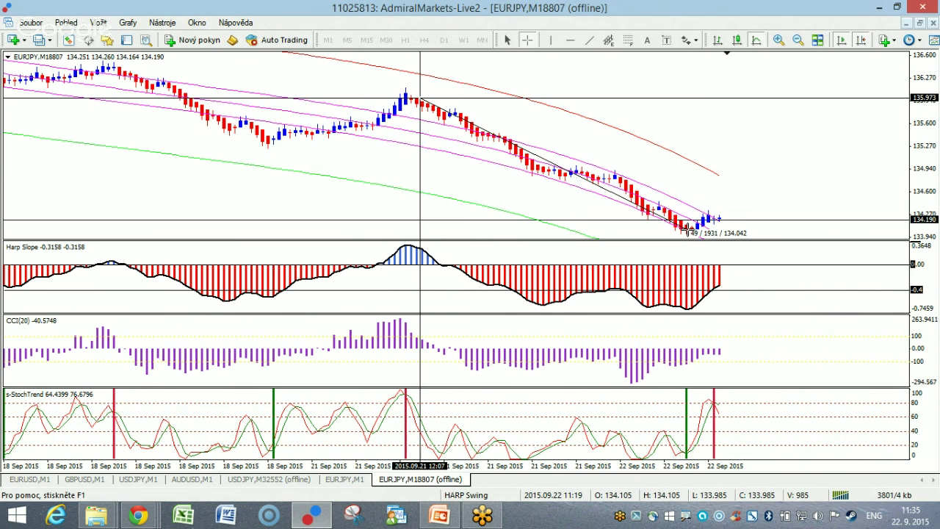
click(687, 232)
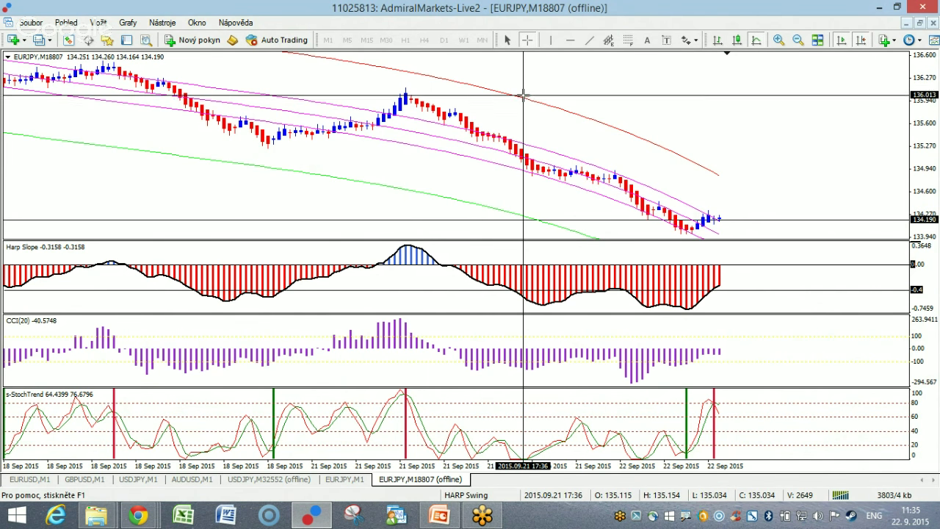
mouse_move(524, 97)
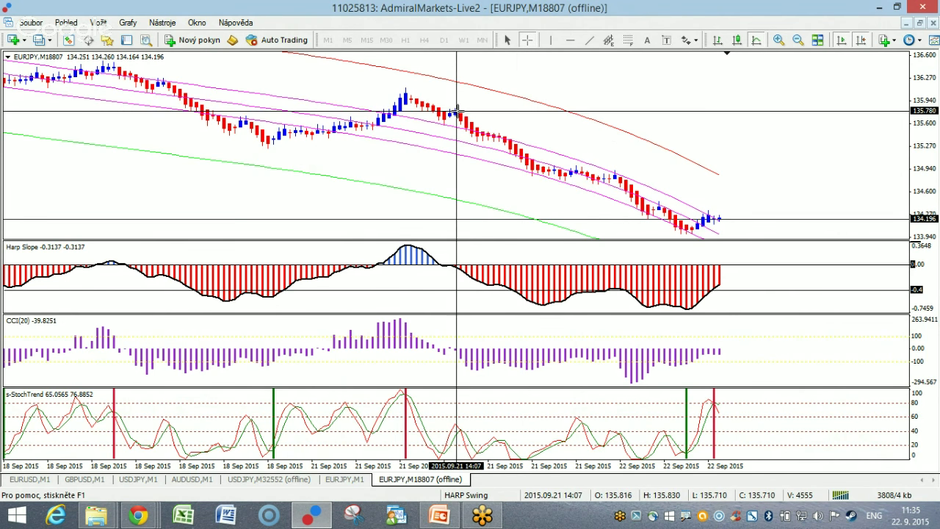
mouse_move(575, 191)
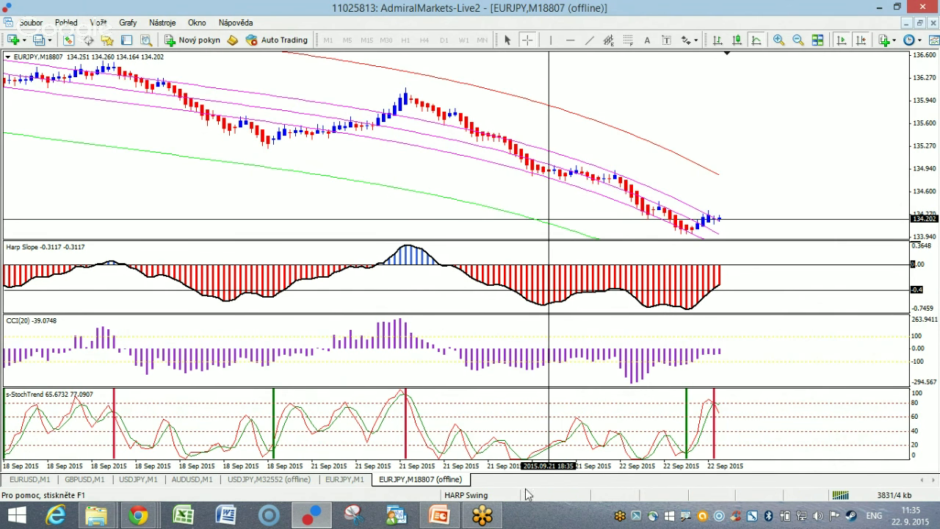
Load the HARP Scalping profile from the status-bar profile menu and close a browser window.
click(476, 496)
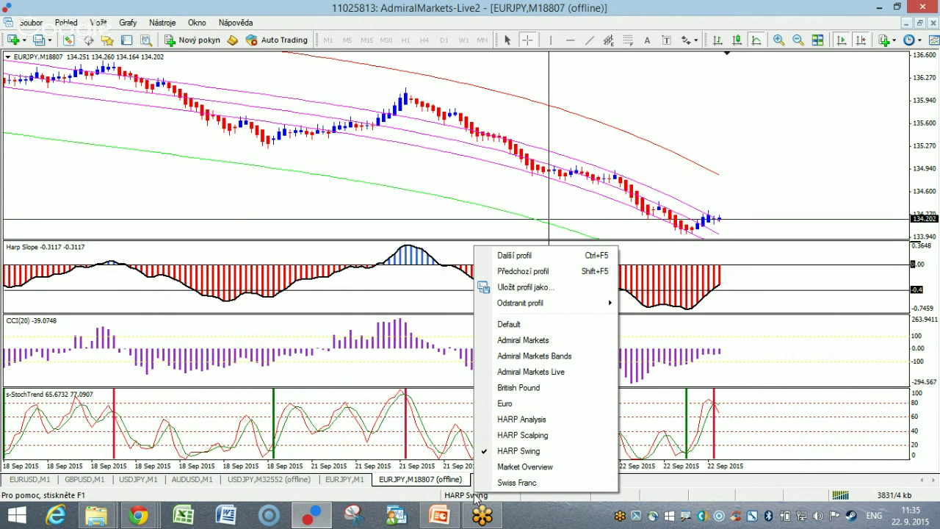
click(525, 438)
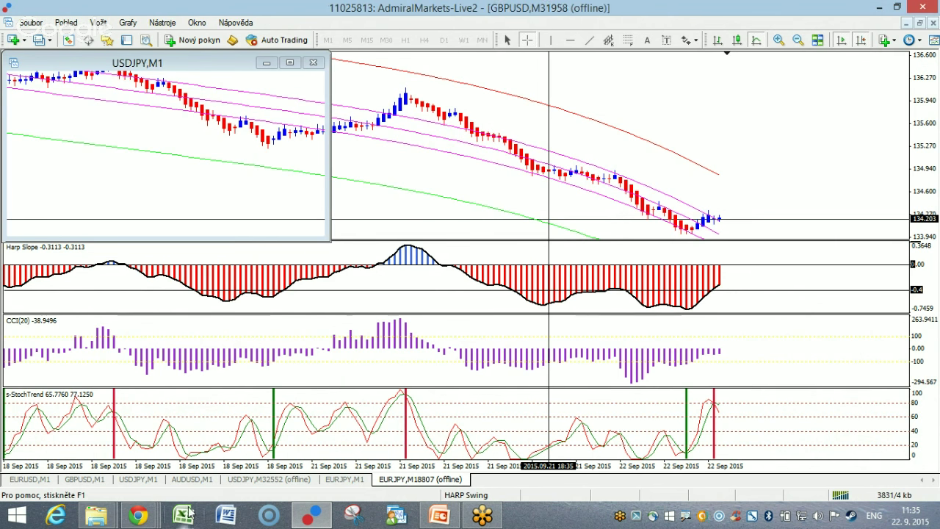
mouse_move(149, 519)
click(119, 470)
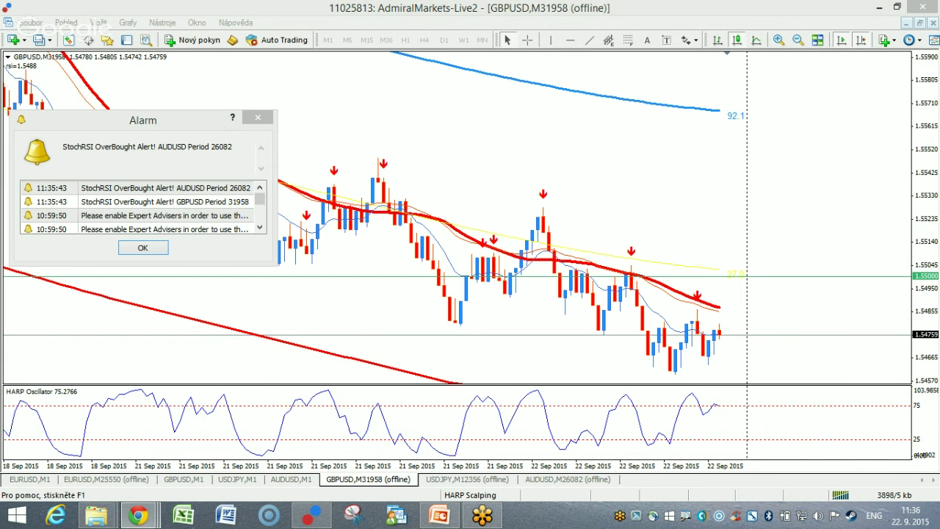
Dismiss the StochRSI alarm, compress the GBPUSD chart, then switch to the EURUSD M25550 chart.
click(142, 248)
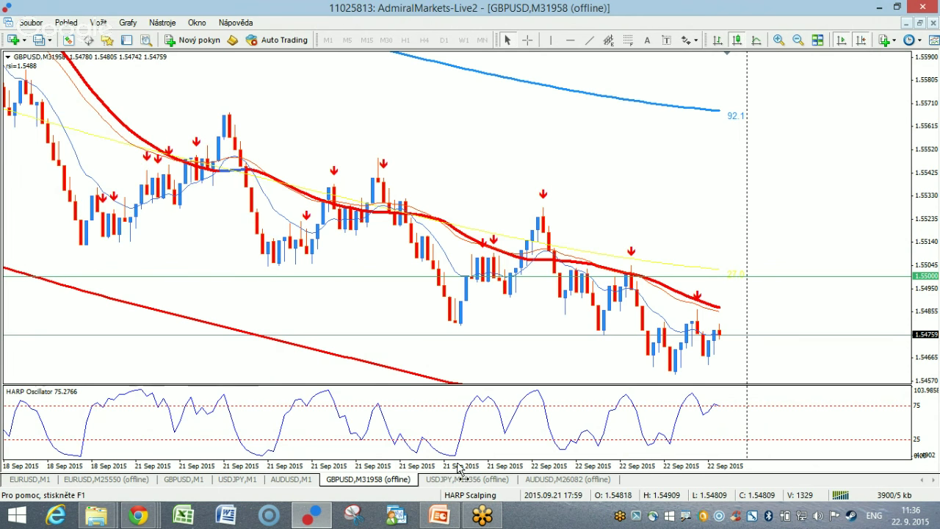
drag(453, 470, 446, 470)
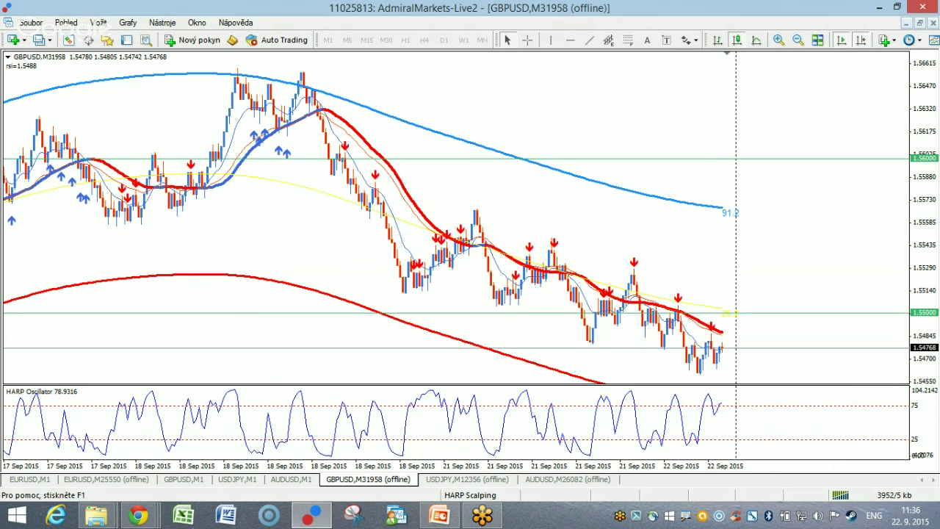
click(137, 515)
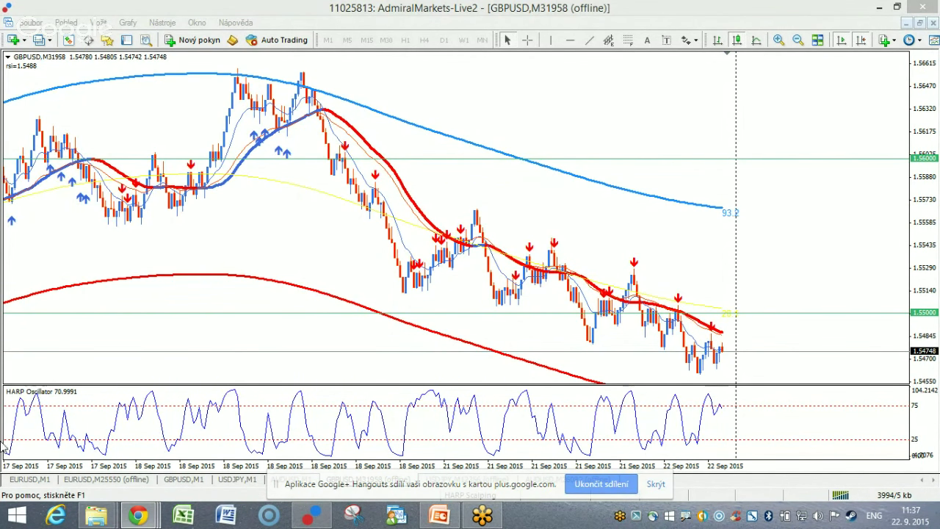
click(94, 481)
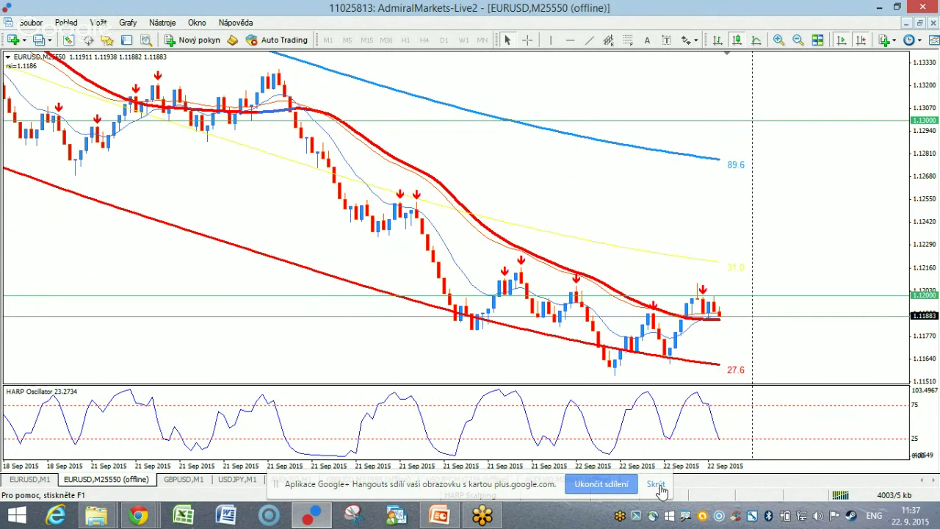
Hide the screen-sharing notification bar and zoom the EURUSD M25550 chart out one step.
click(655, 485)
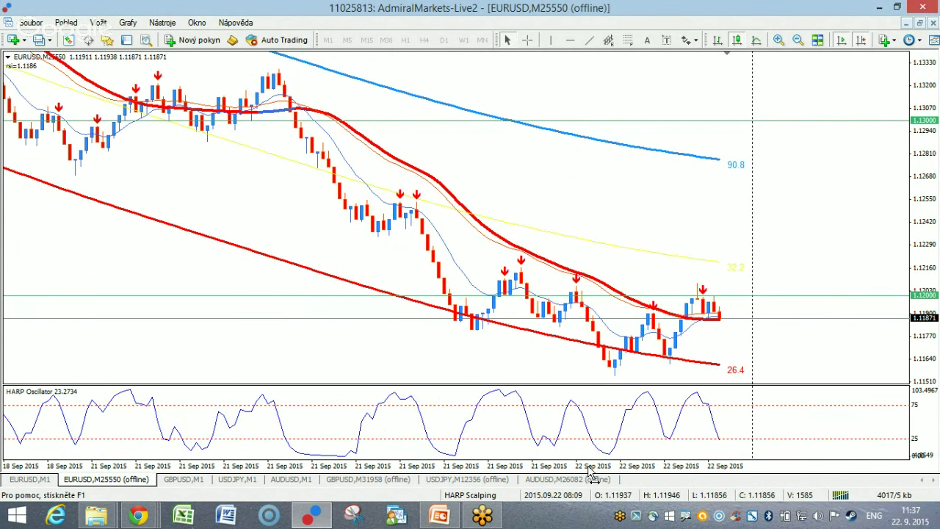
key(minus)
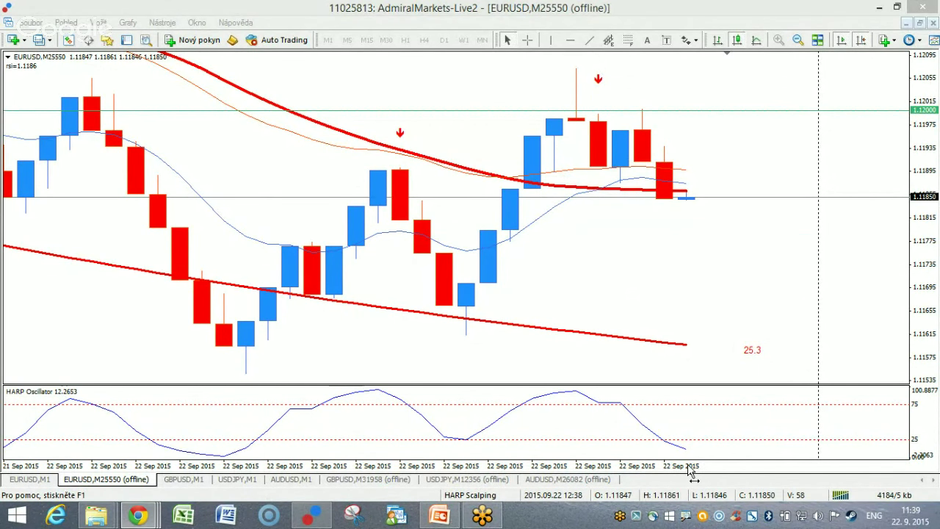
Compress the EURUSD time axis to show narrow bars from 17 to 22 Sep.
drag(692, 469, 671, 470)
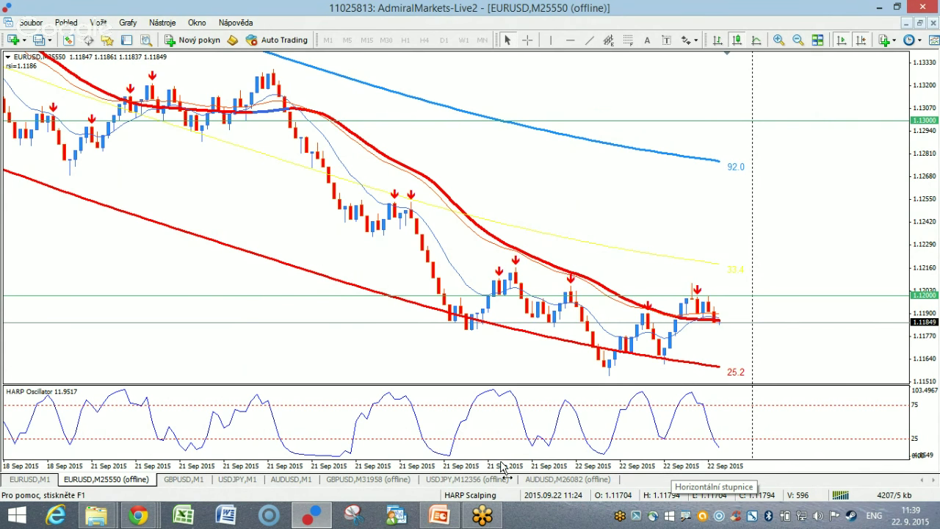
drag(492, 469, 506, 469)
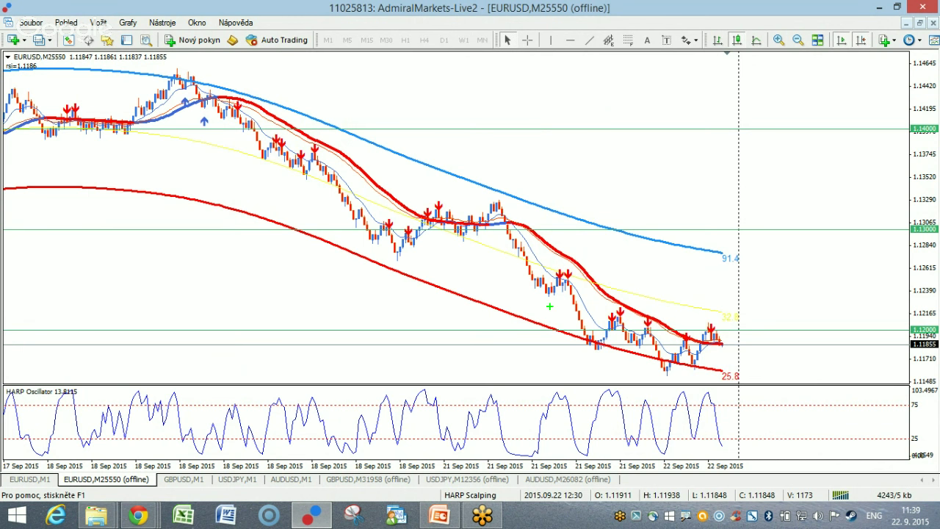
mouse_move(302, 118)
mouse_down()
mouse_move(315, 133)
mouse_move(283, 110)
mouse_up()
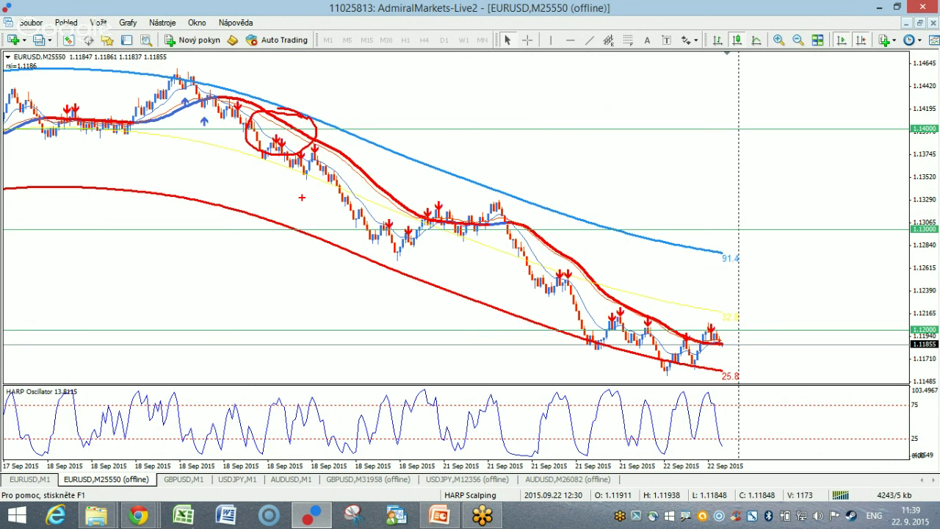
mouse_move(282, 180)
mouse_down()
mouse_move(247, 214)
mouse_move(309, 193)
mouse_up()
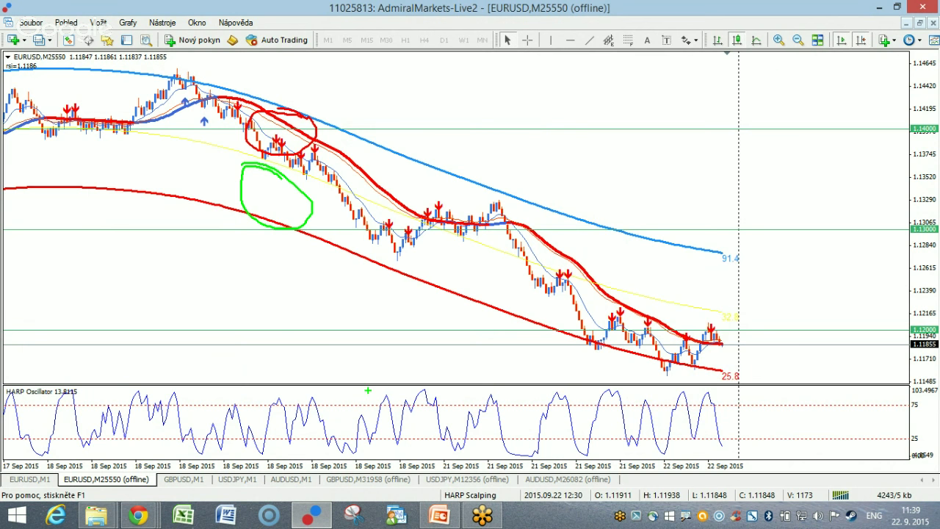
key(Escape)
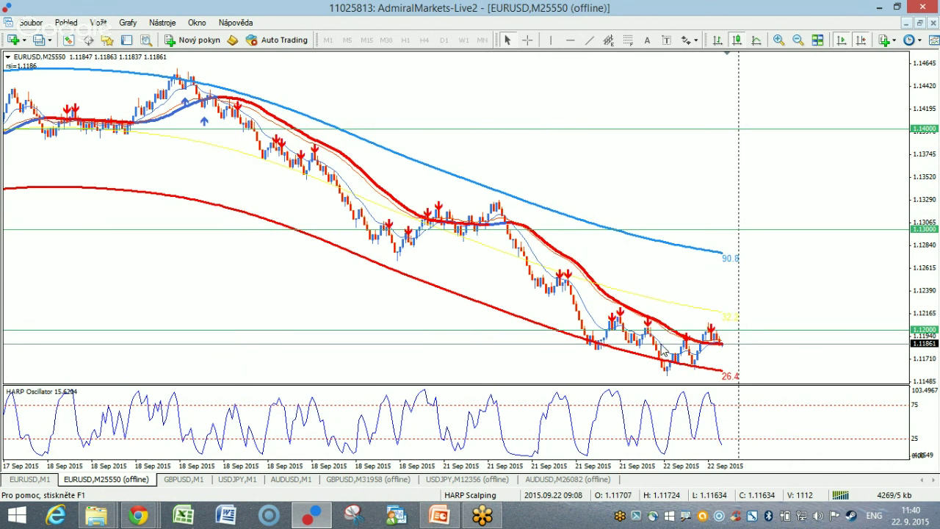
Browse the Pohled and Vložit menus, then arm the Text (A) tool.
mouse_move(662, 356)
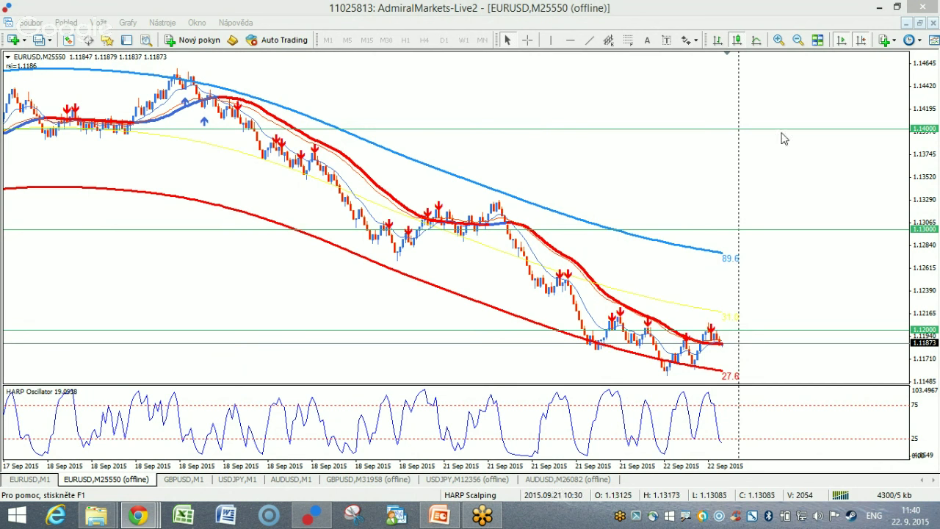
click(31, 22)
mouse_move(66, 28)
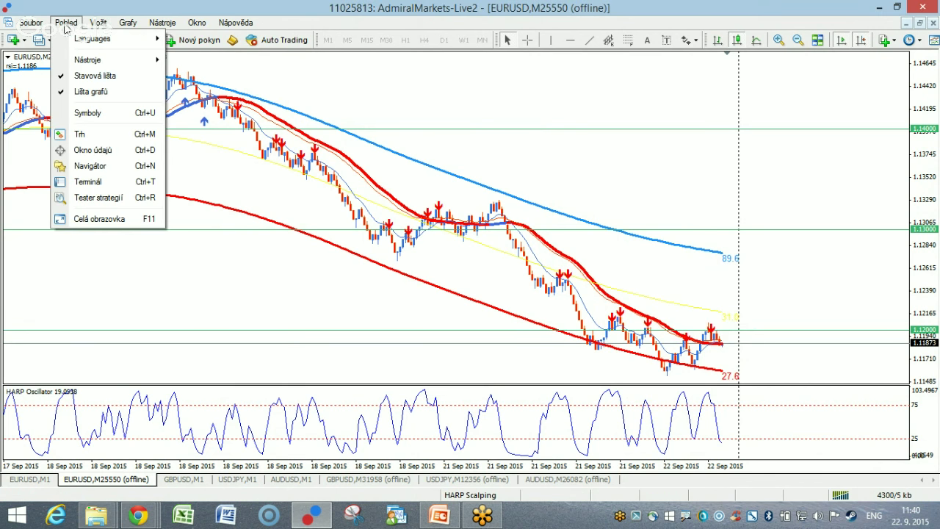
mouse_move(99, 28)
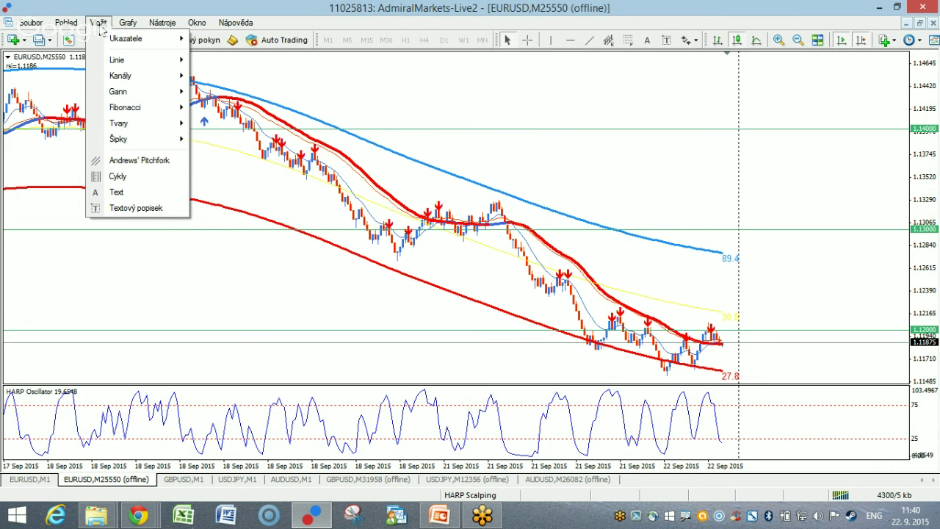
click(646, 40)
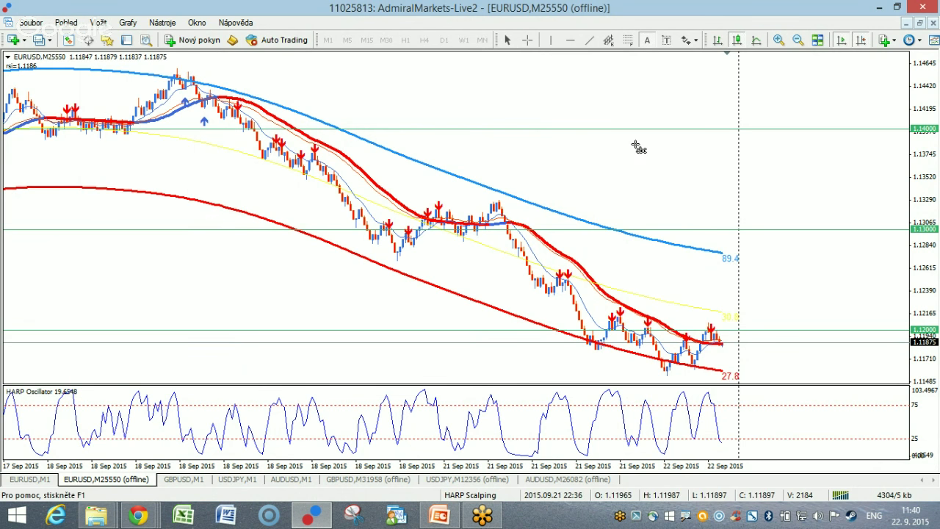
Place a label above 1.14000 with the site's contact e-mail as its name and text.
click(585, 115)
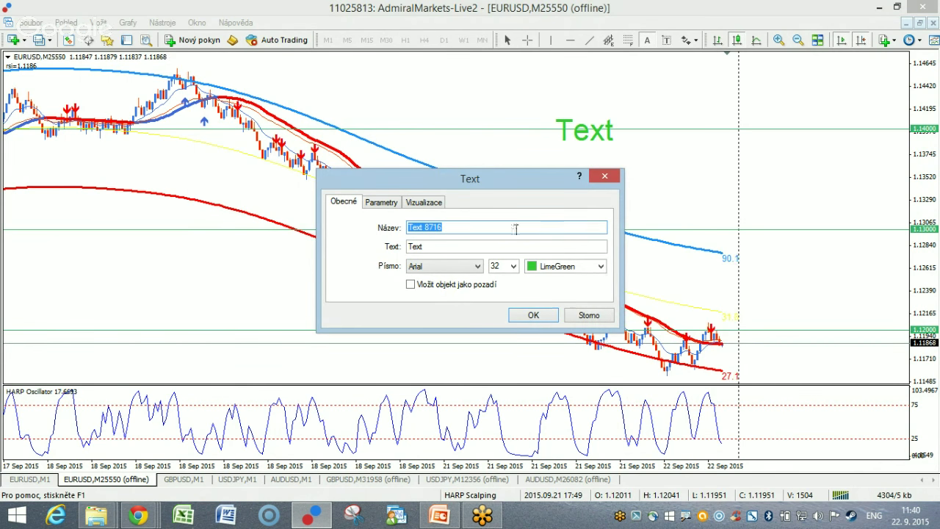
click(452, 229)
drag(452, 229, 406, 228)
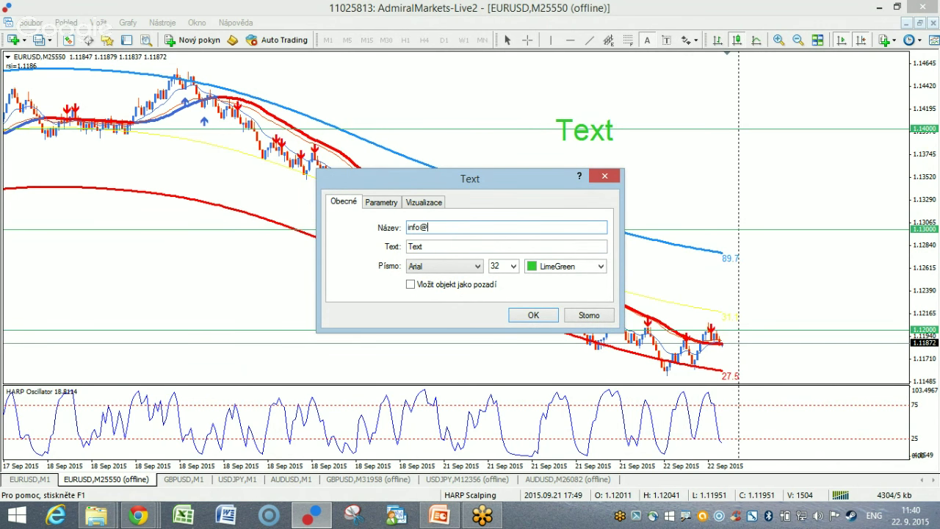
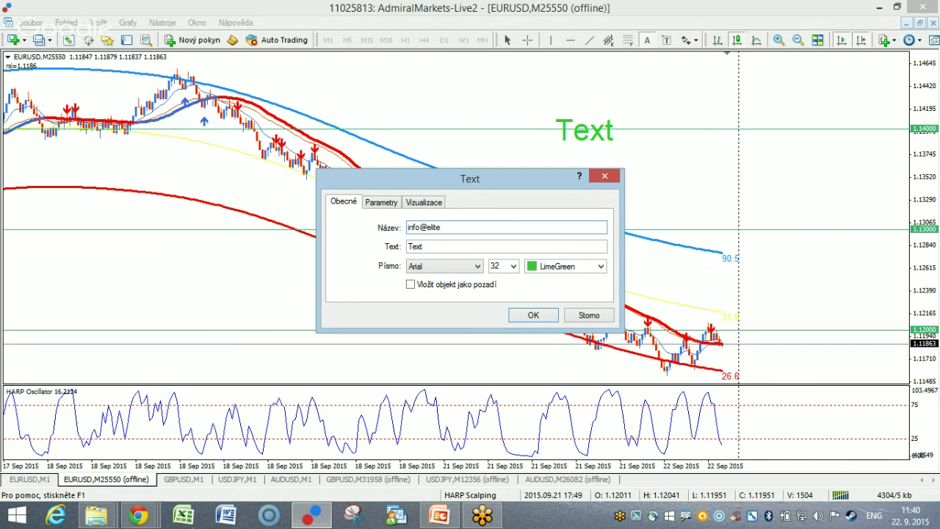
key(ctrl+a)
key(ctrl+c)
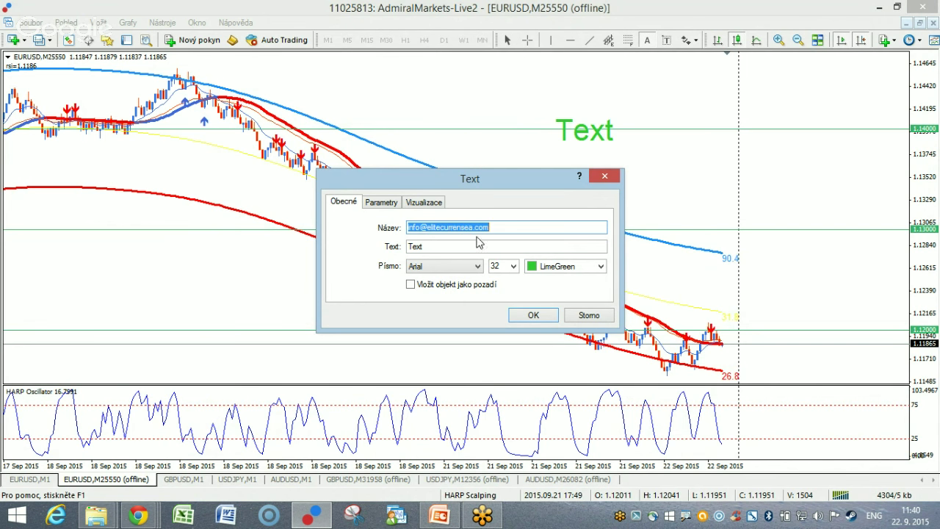
click(437, 247)
key(ctrl+a)
key(ctrl+v)
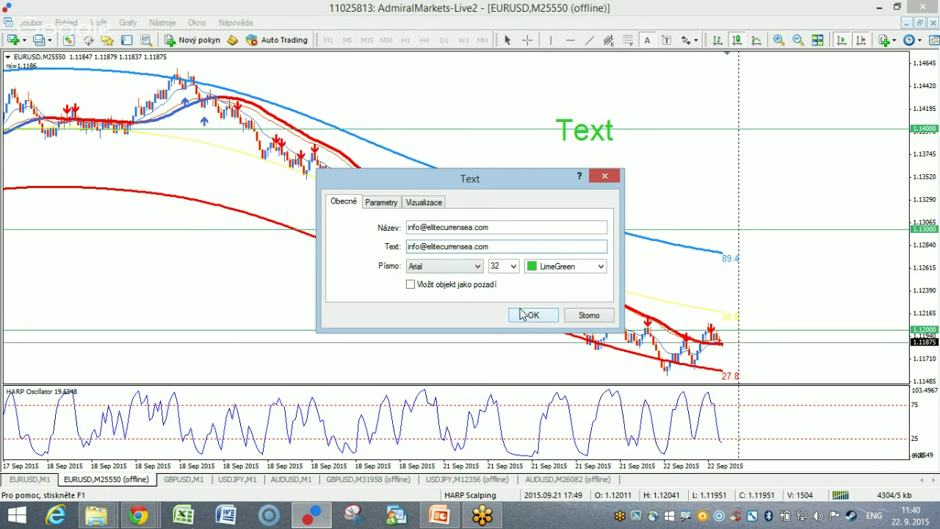
click(533, 314)
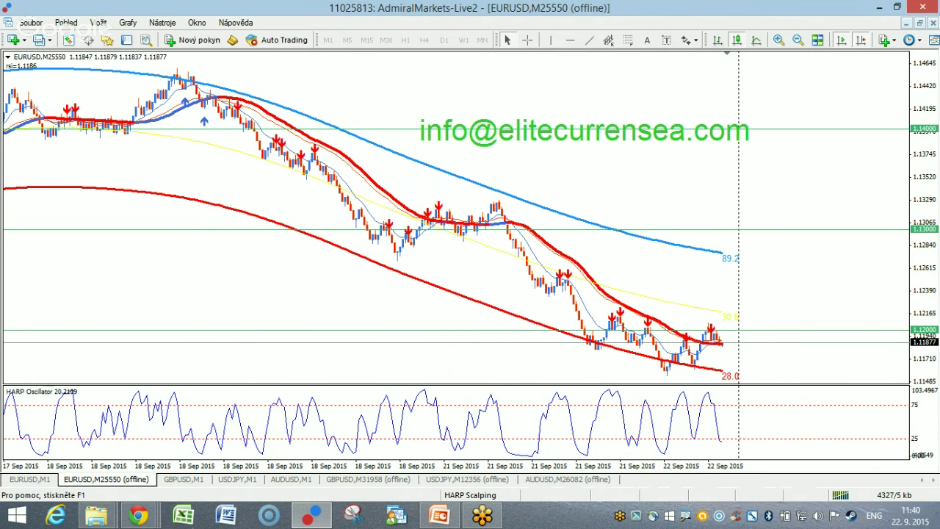
key(alt+Tab)
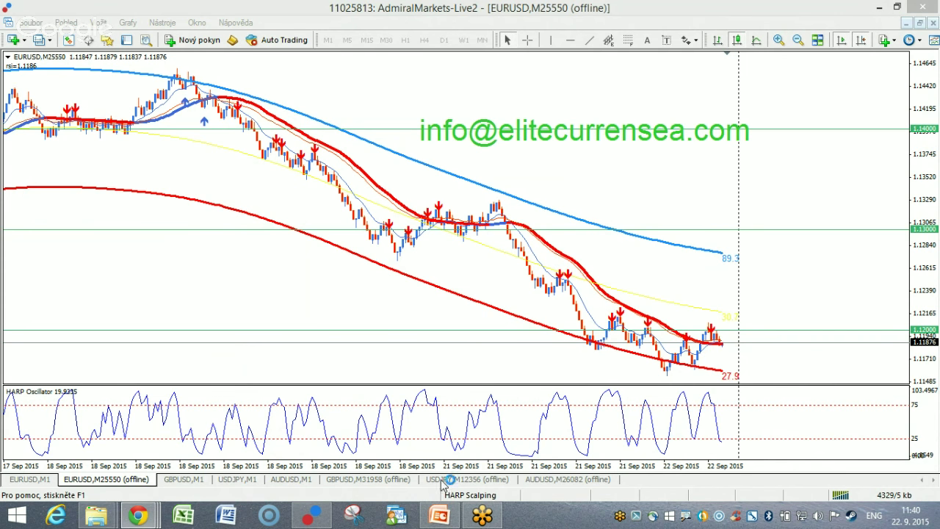
Switch via the GBPUSD M31958 chart to the USDJPY M12356 offline chart.
click(387, 482)
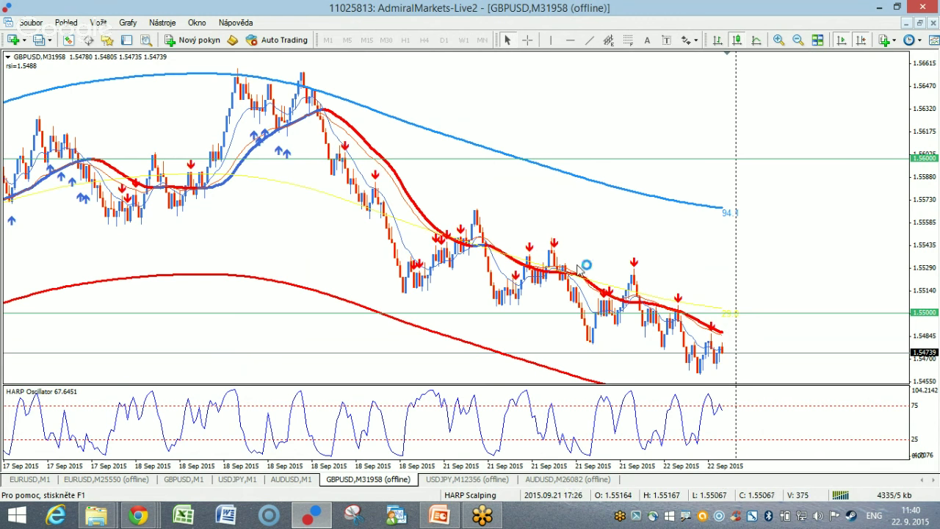
click(456, 481)
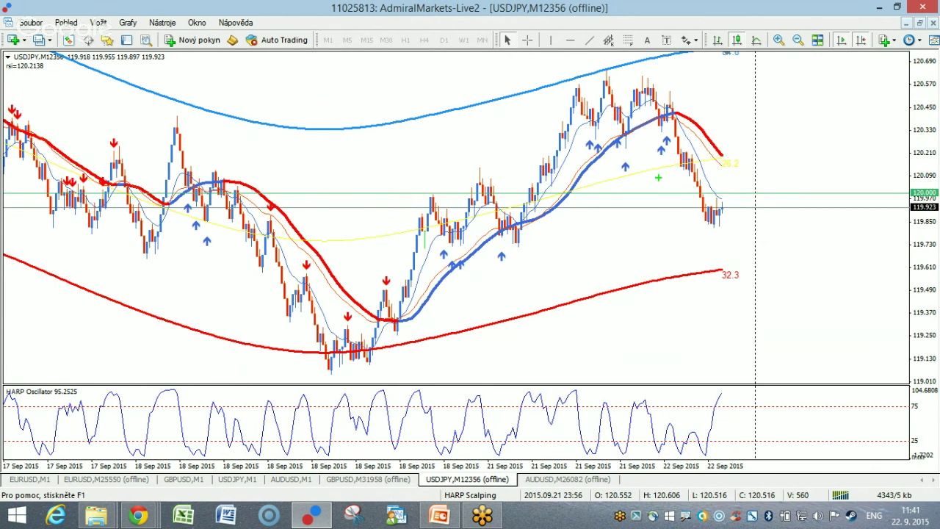
mouse_move(689, 144)
mouse_down()
mouse_move(566, 145)
mouse_move(663, 152)
mouse_up()
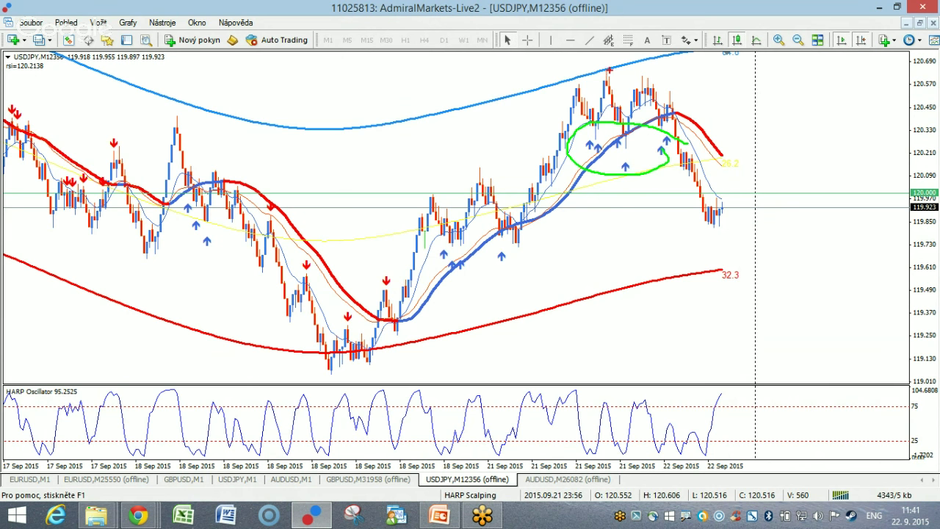
drag(614, 66, 600, 112)
key(Escape)
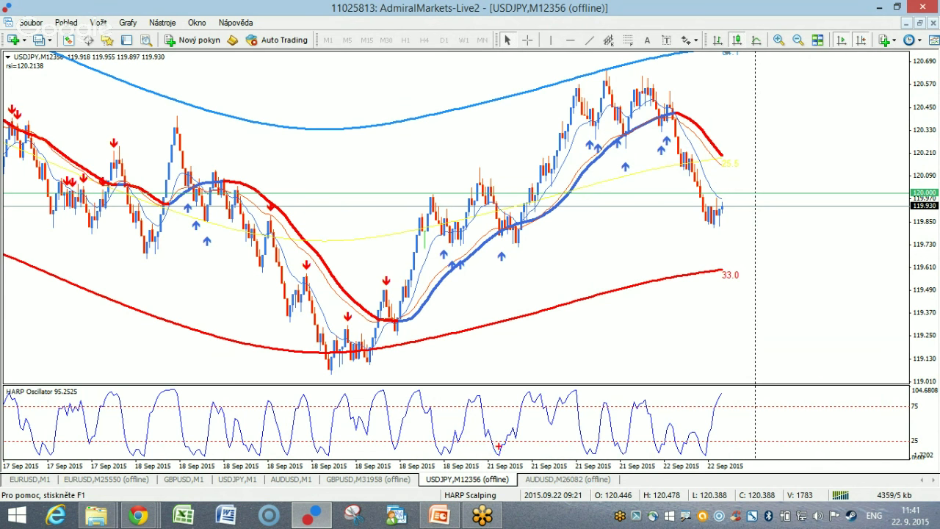
mouse_move(528, 242)
mouse_down()
mouse_move(479, 225)
mouse_move(539, 253)
mouse_up()
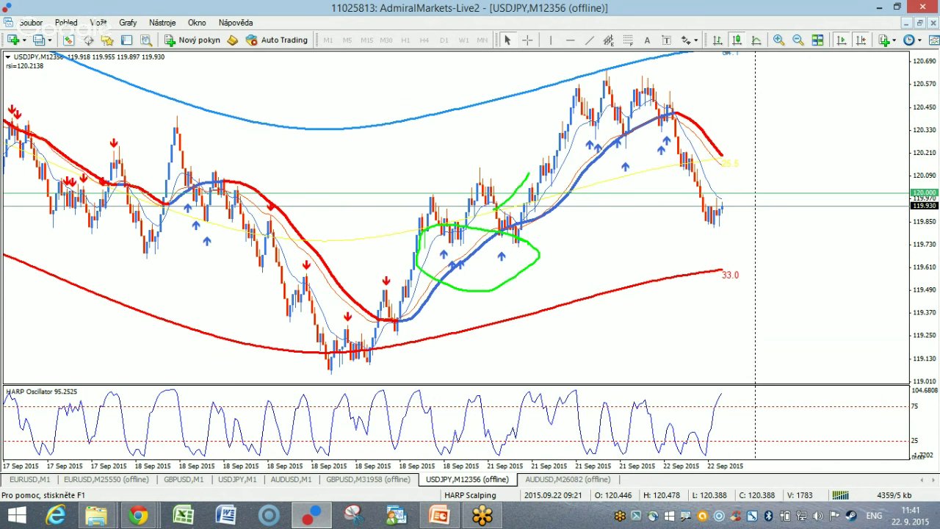
drag(528, 173, 565, 78)
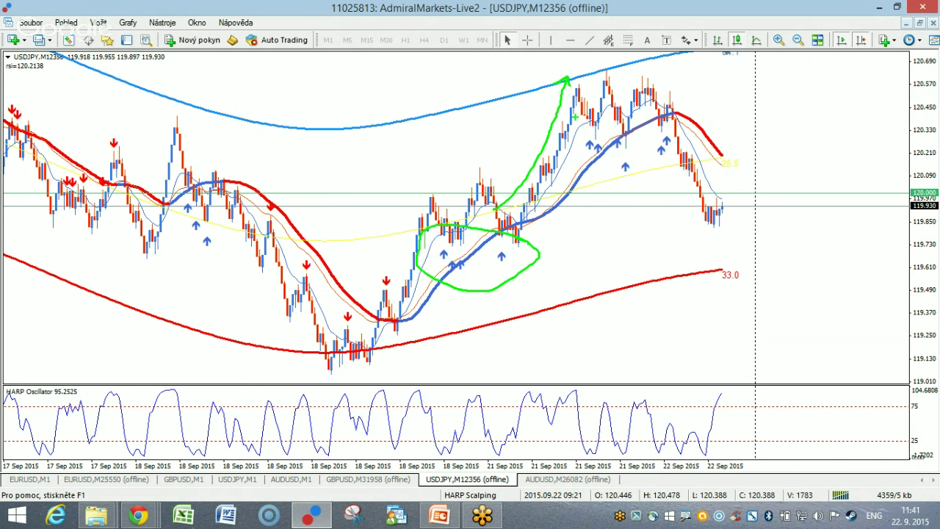
key(Escape)
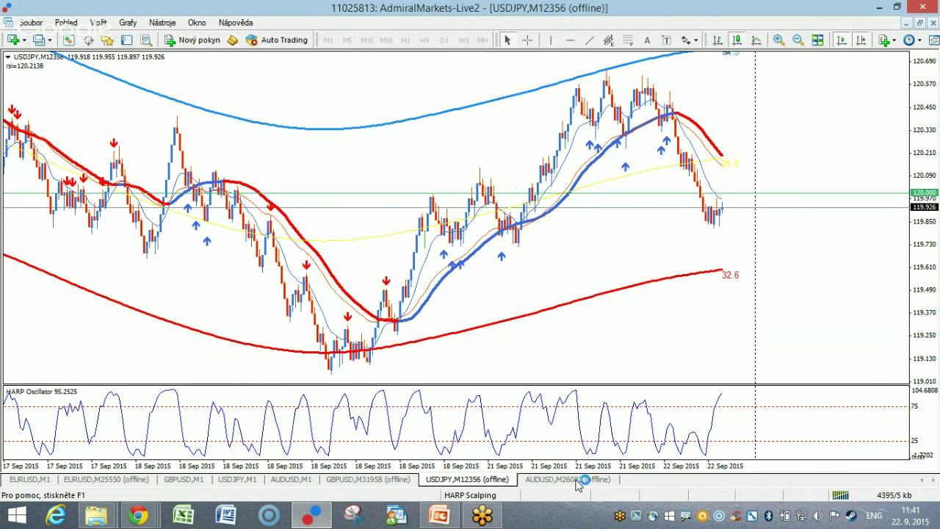
Show the AUDUSD M26082 chart, then bring the elitecurrensea.com browser window forward.
click(577, 481)
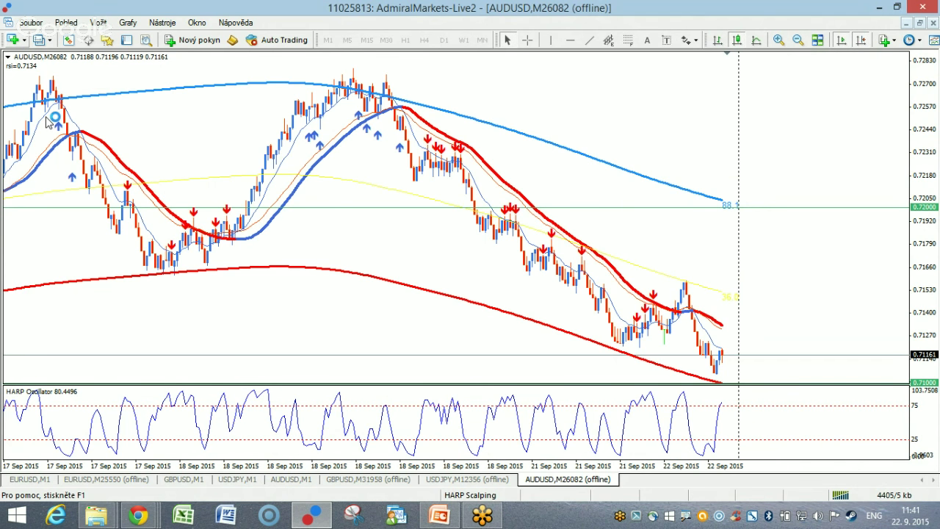
click(13, 39)
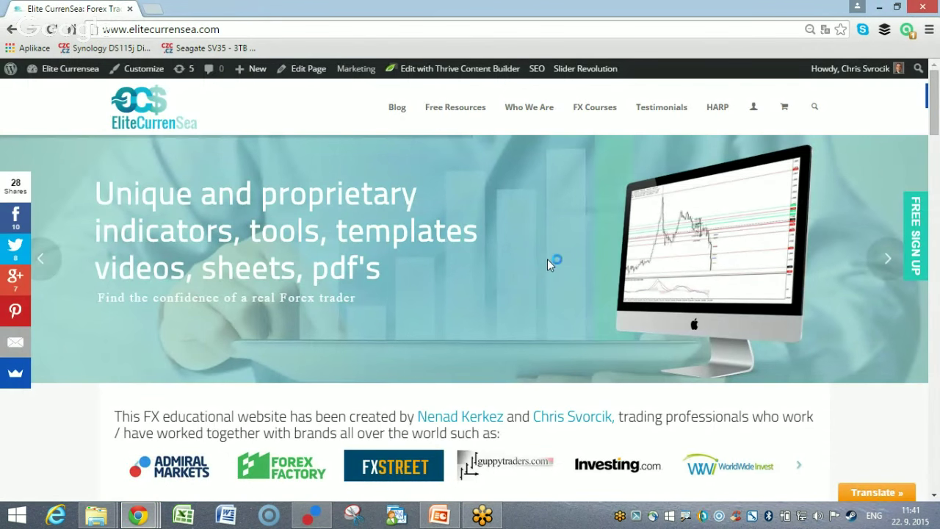
Open the HARP System page, look over its sign-up form, then return to MetaTrader 4.
mouse_move(704, 121)
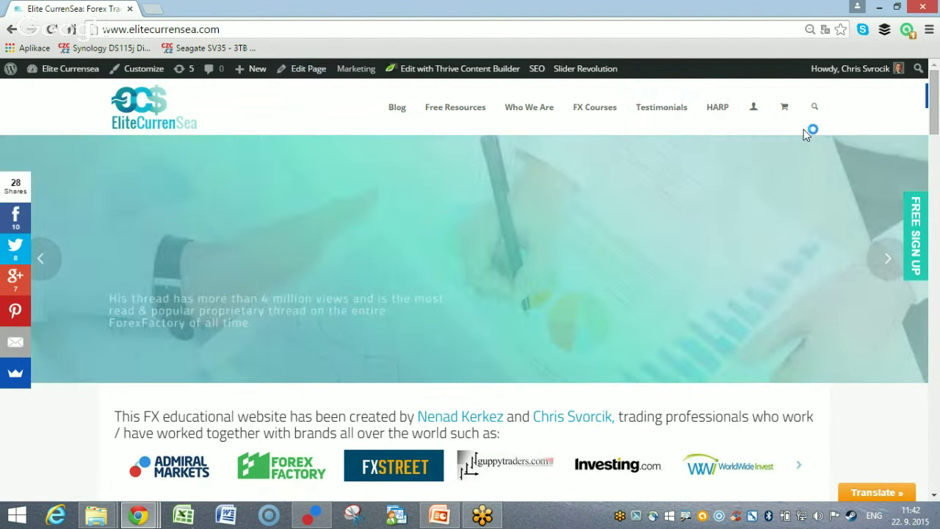
click(727, 119)
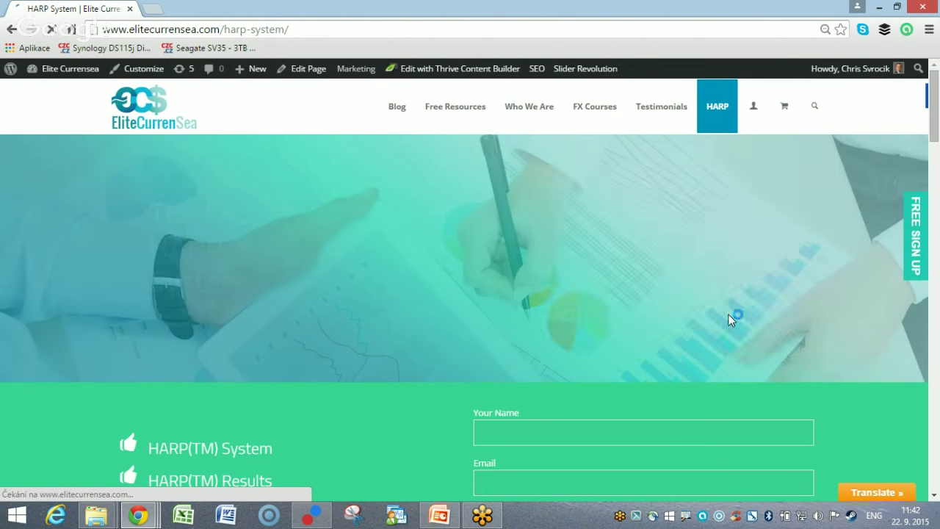
scroll(565, 325, down, 2)
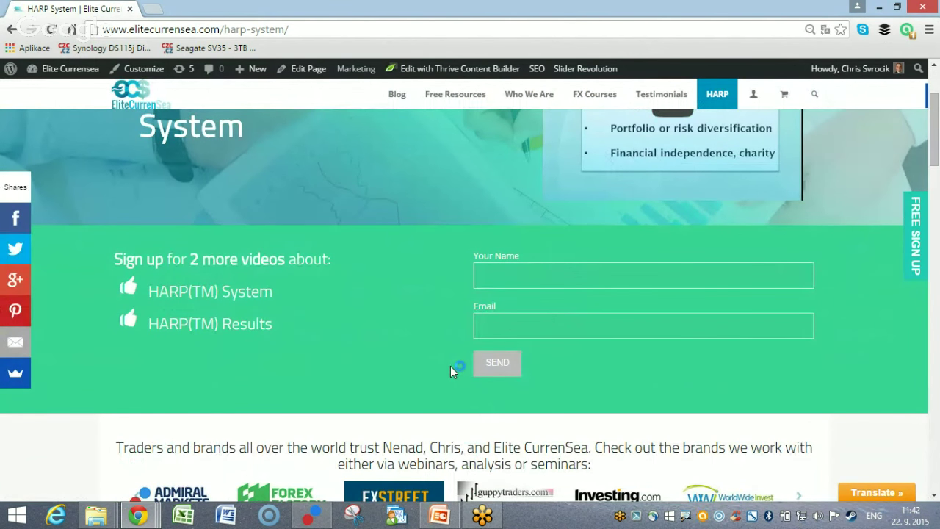
click(502, 271)
click(507, 331)
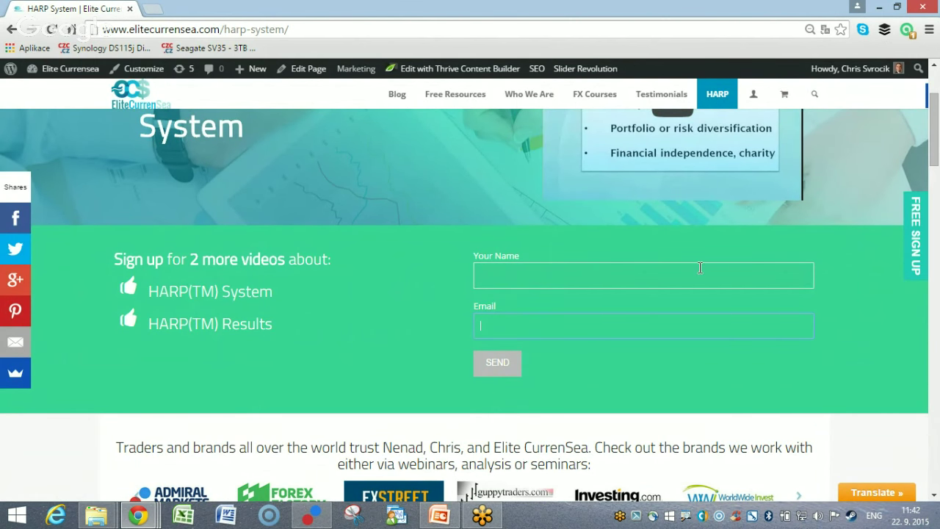
scroll(478, 245, up, 2)
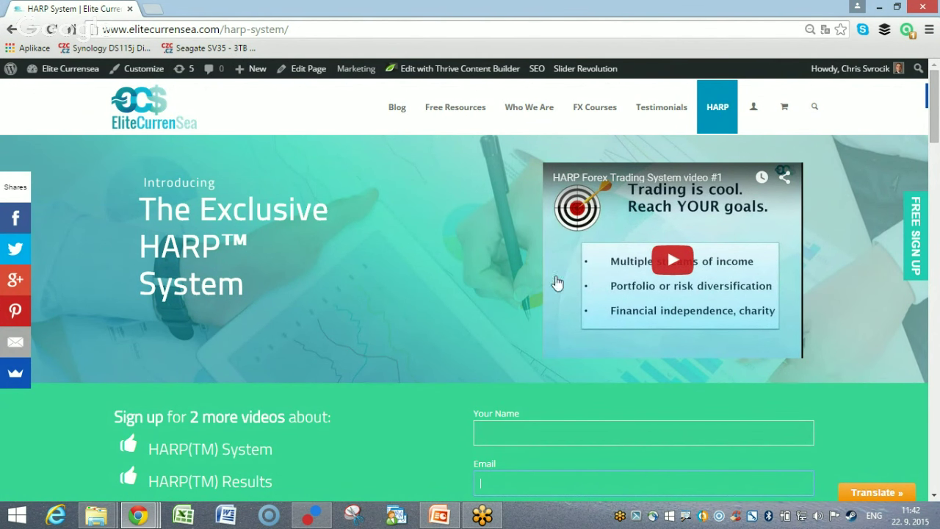
click(312, 515)
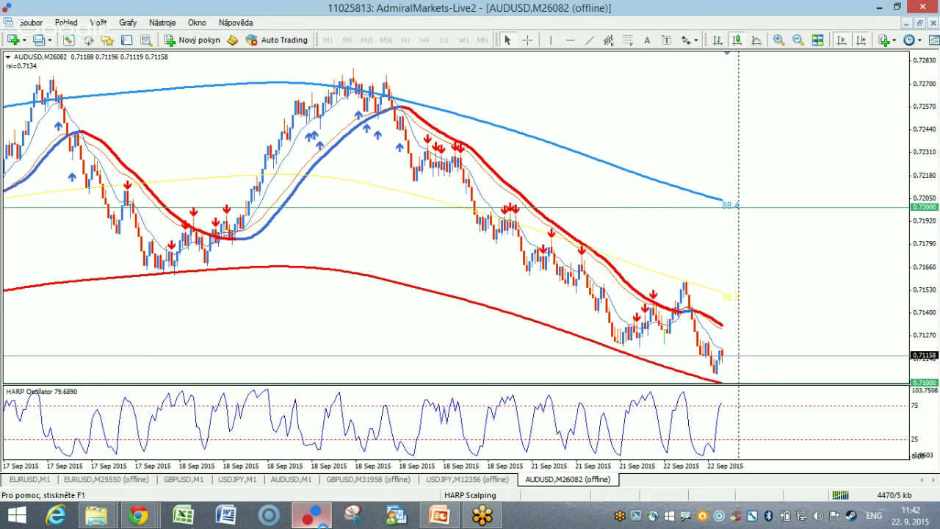
Open a new EURJPY chart from the Forex Spot symbol list.
click(31, 23)
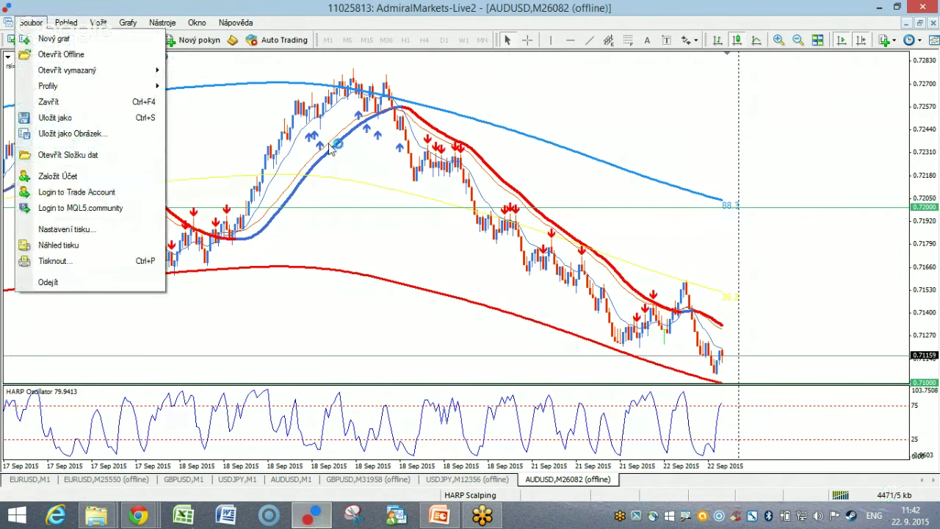
click(328, 146)
click(14, 41)
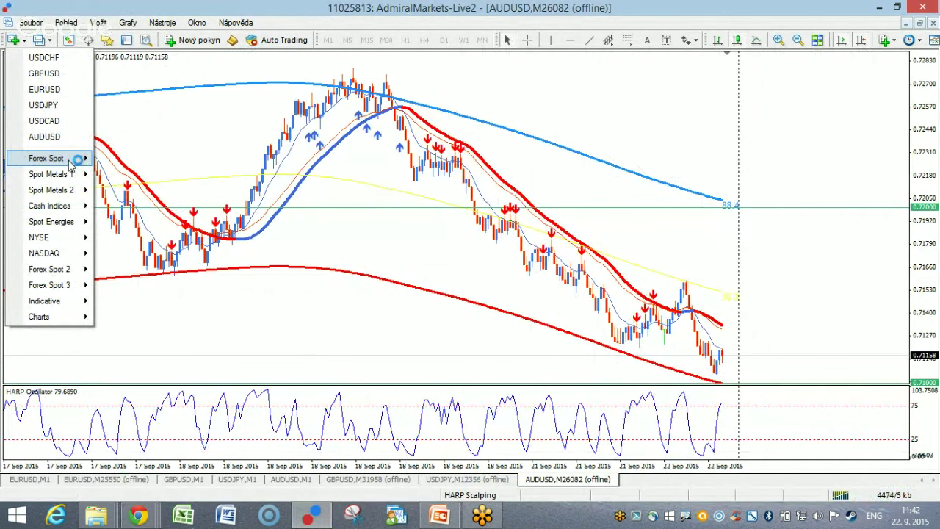
mouse_move(77, 160)
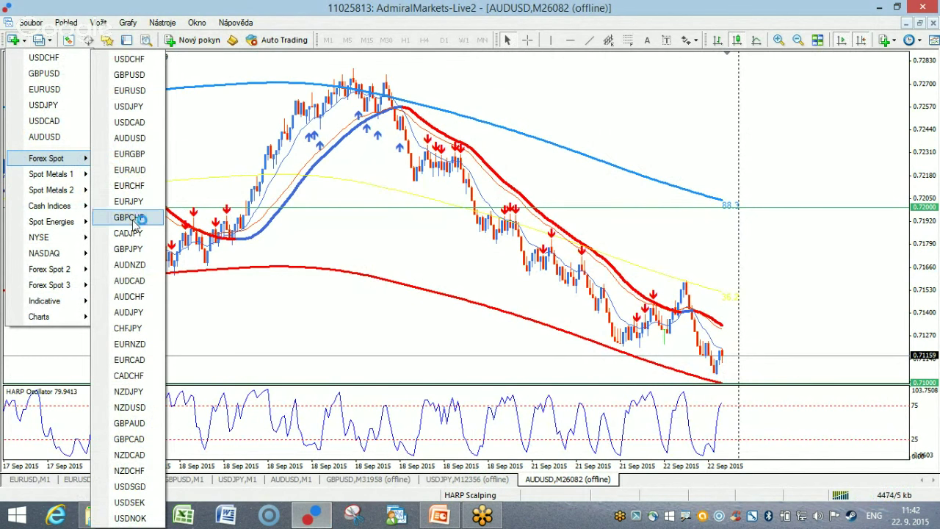
click(135, 201)
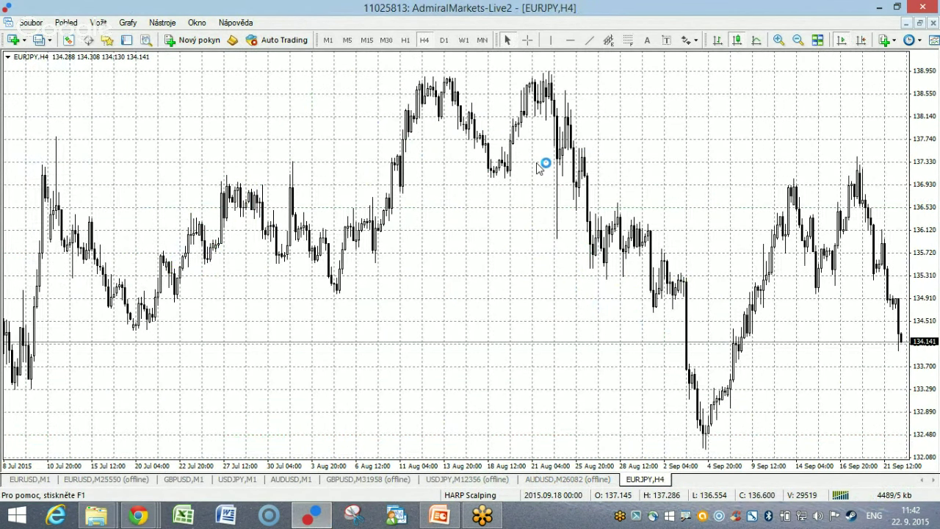
Switch EURJPY to M1, apply the range-bar template, and set the range size to 120.
click(329, 41)
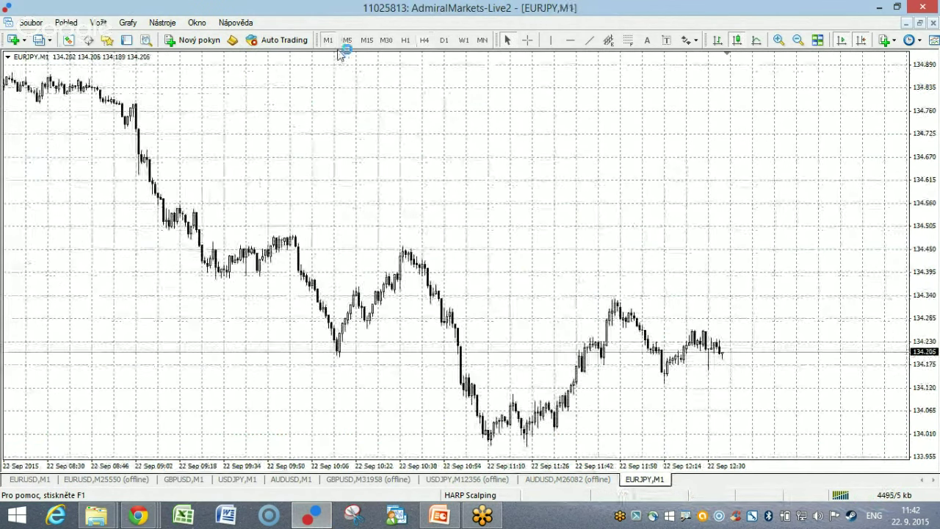
right_click(374, 145)
mouse_move(445, 243)
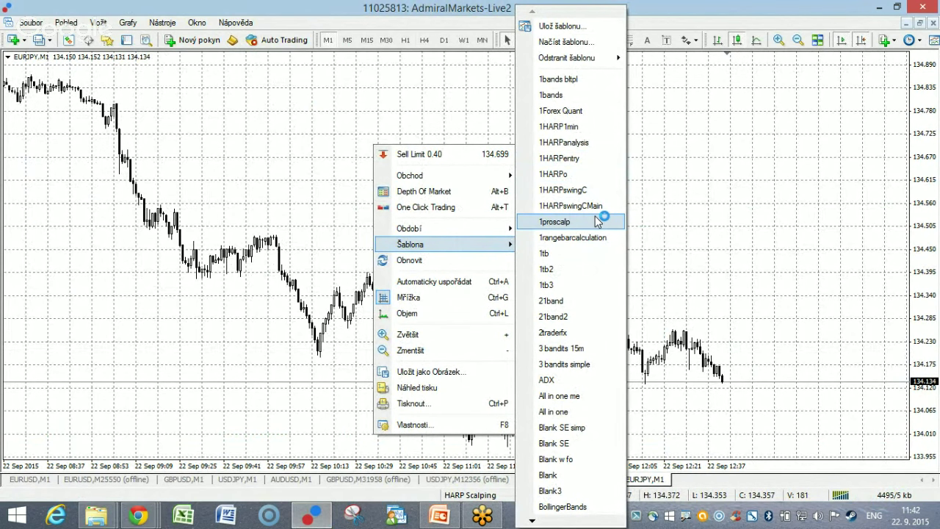
click(571, 127)
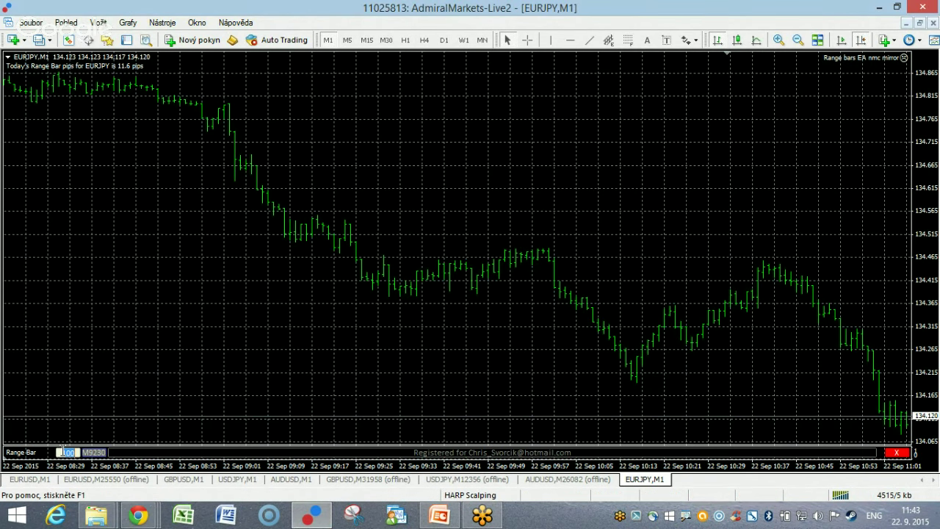
double_click(65, 451)
text(120)
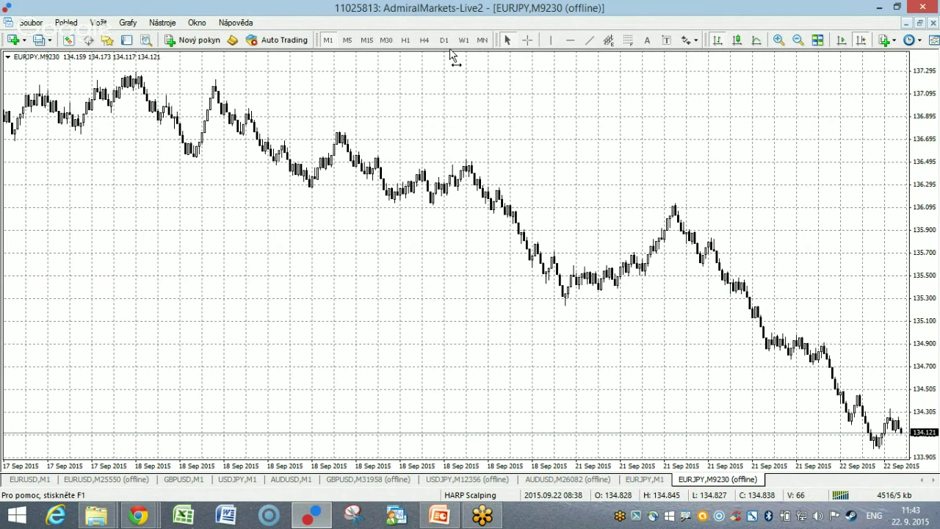
Apply the HARP template to the M9230 chart, enable chart shift, and dismiss the StochRSI alert.
right_click(514, 218)
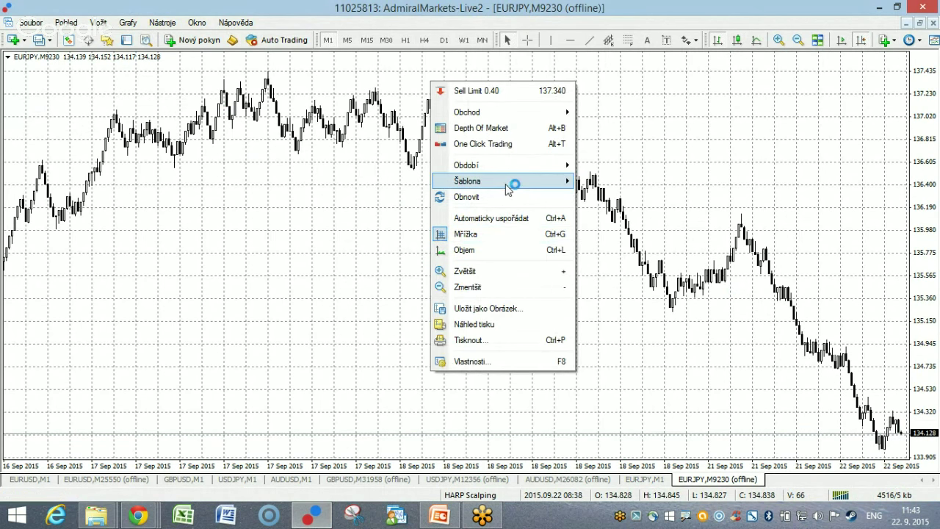
mouse_move(506, 188)
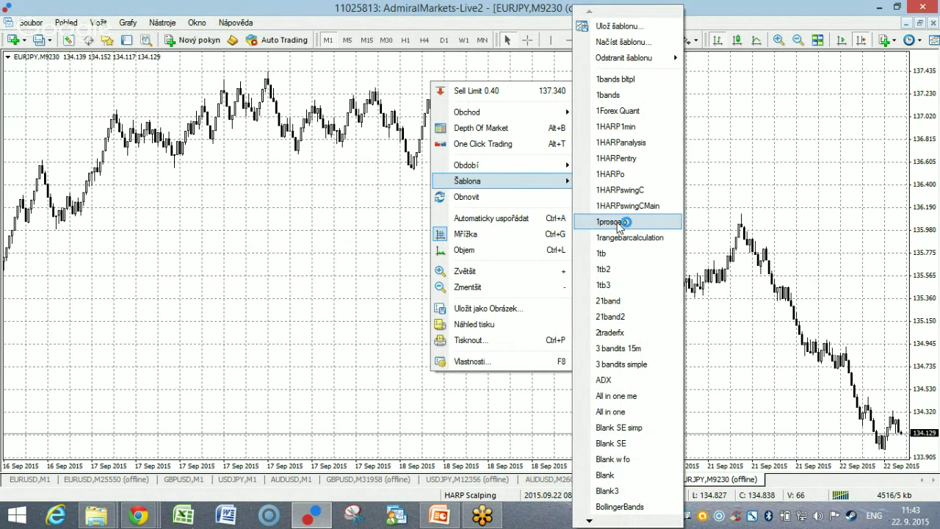
click(627, 158)
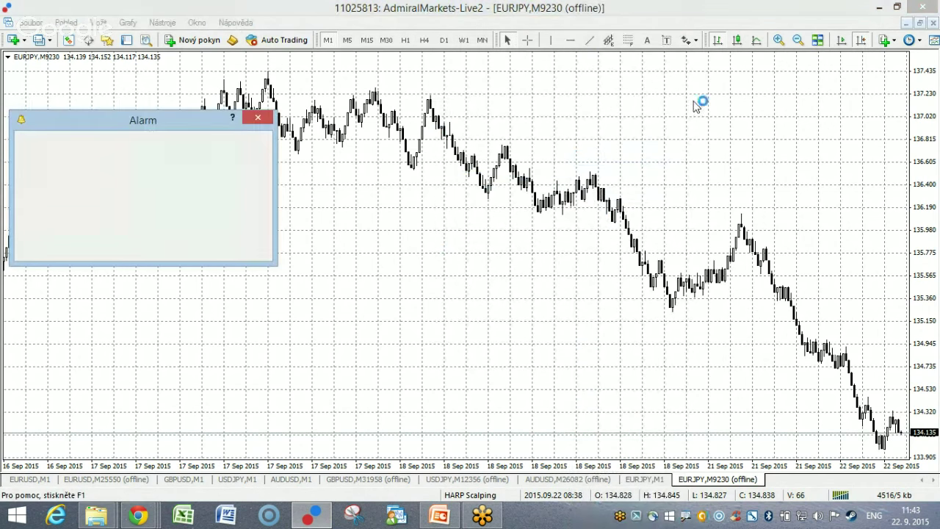
click(860, 41)
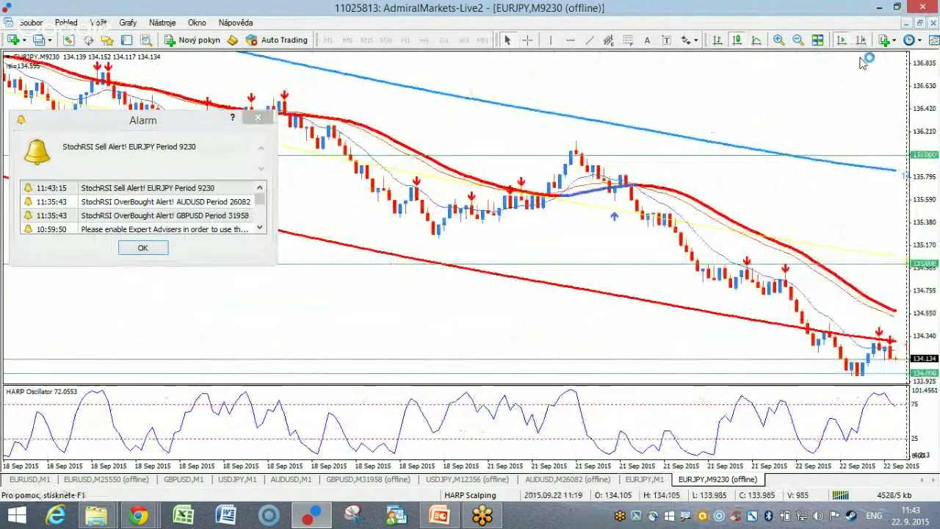
click(144, 247)
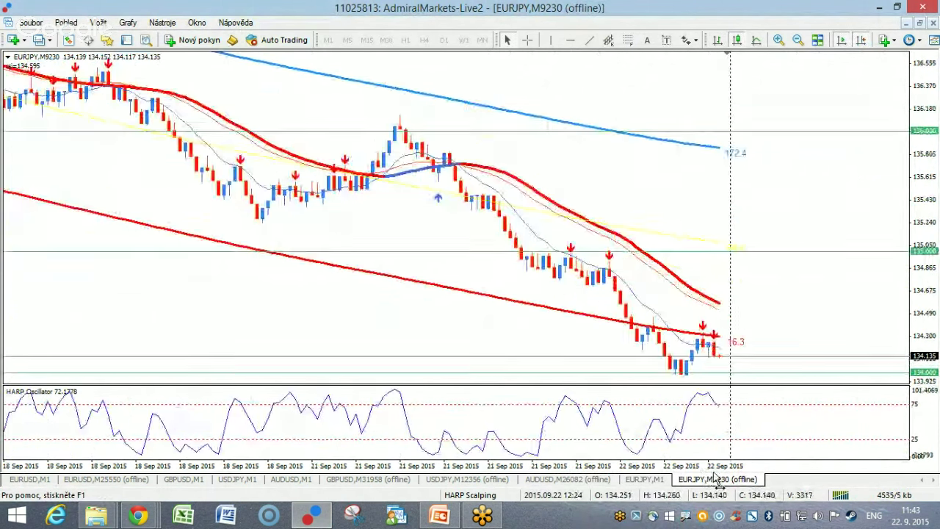
Measure bars and points between candles with the crosshair, then exit it and zoom out.
middle_click(685, 186)
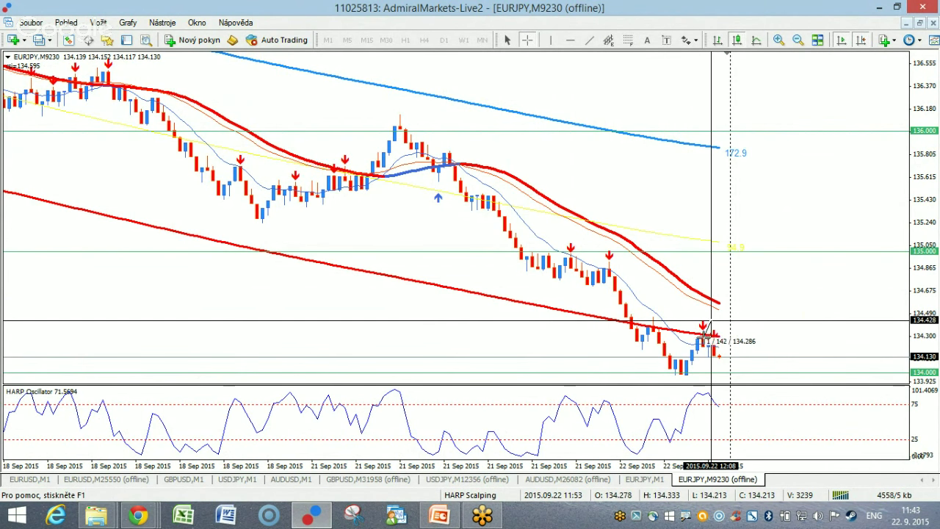
drag(726, 357, 734, 359)
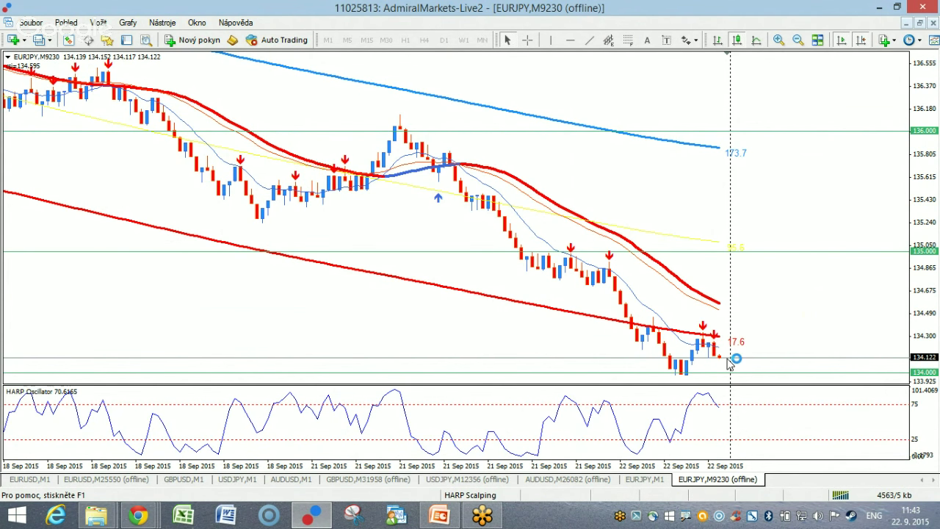
click(526, 40)
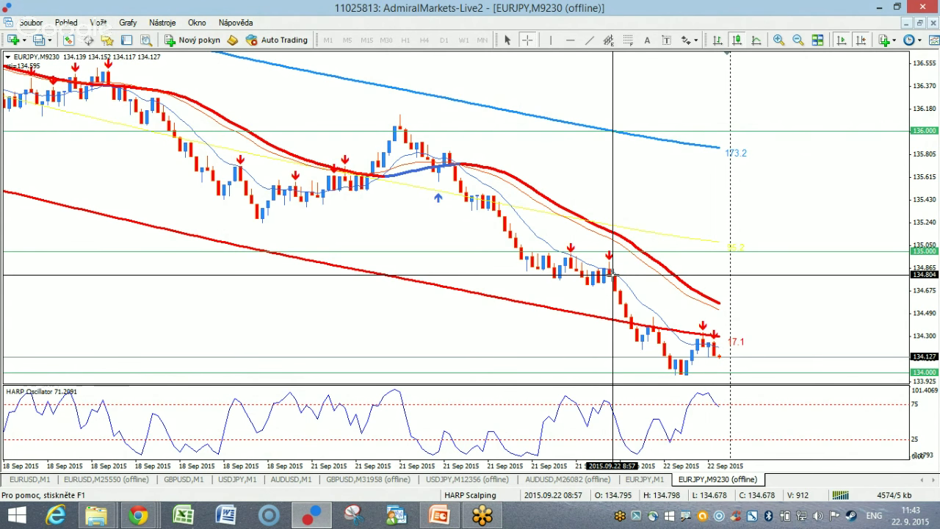
drag(621, 261, 628, 265)
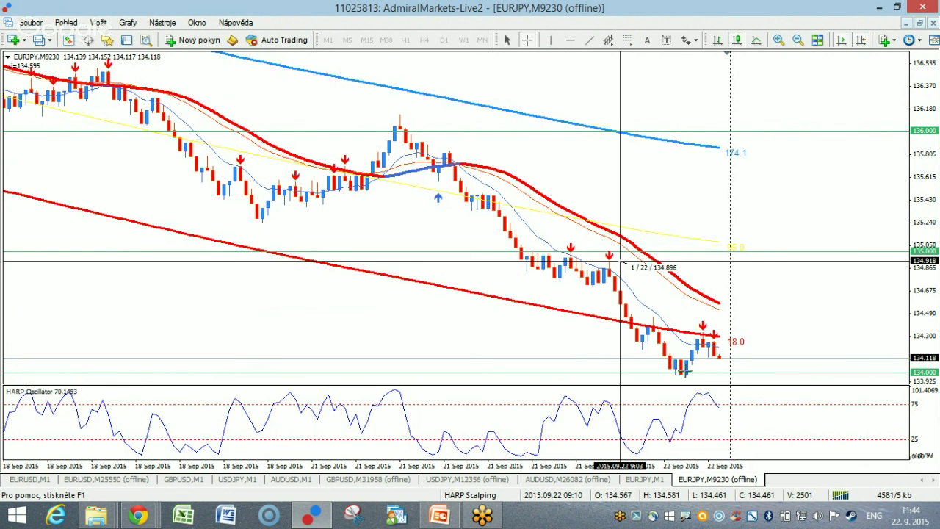
click(607, 302)
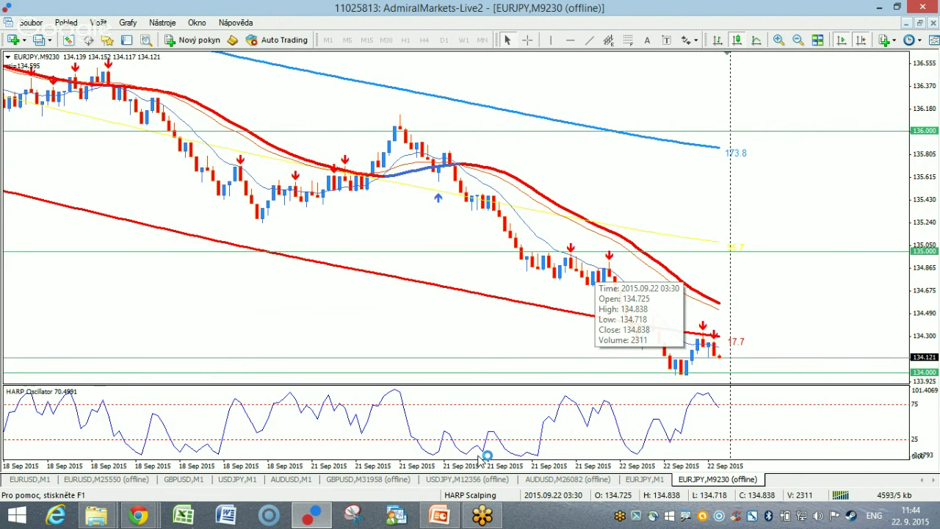
key(minus)
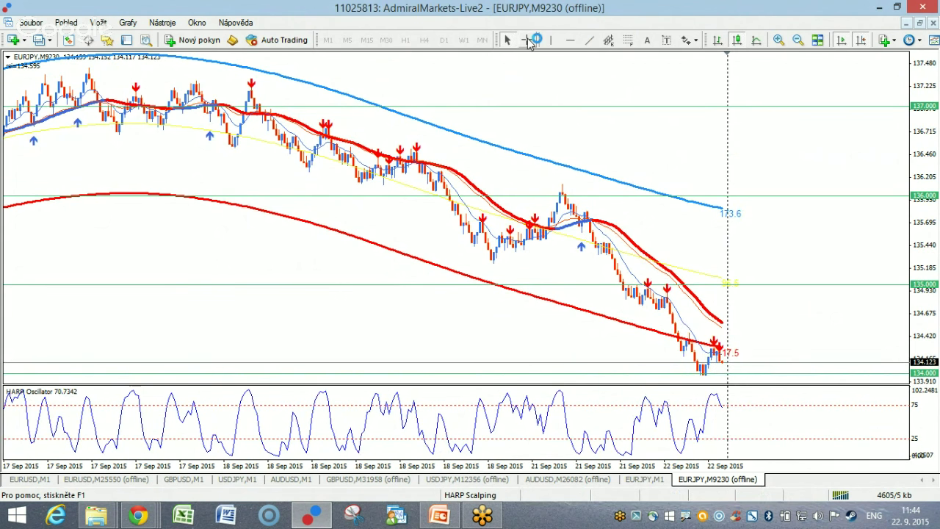
Measure the decline from 134.849 with the crosshair and read the 21 Sep candles' date and price.
click(526, 40)
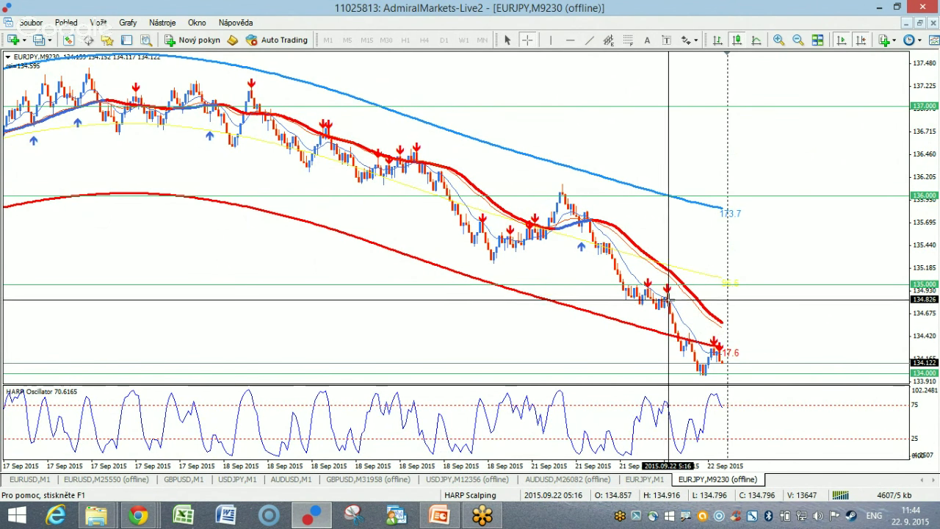
drag(666, 297, 684, 328)
mouse_move(684, 327)
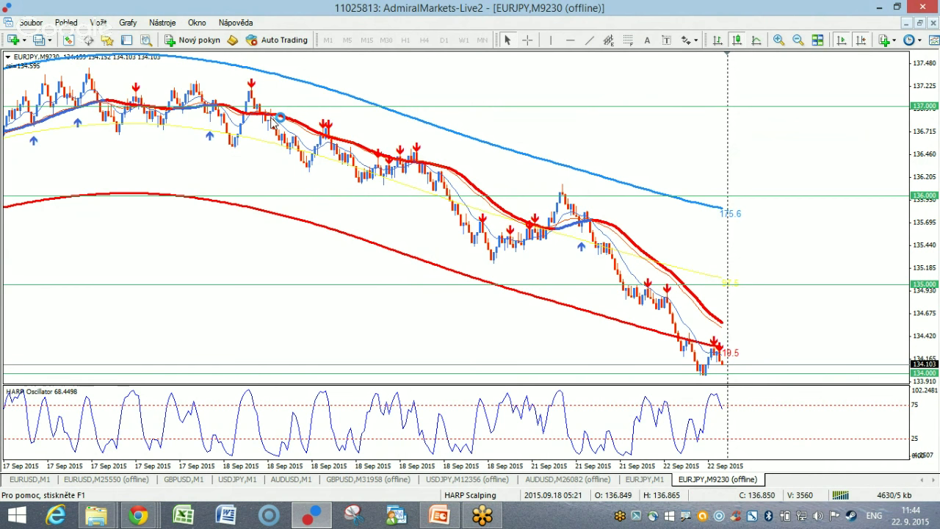
click(528, 41)
mouse_move(252, 96)
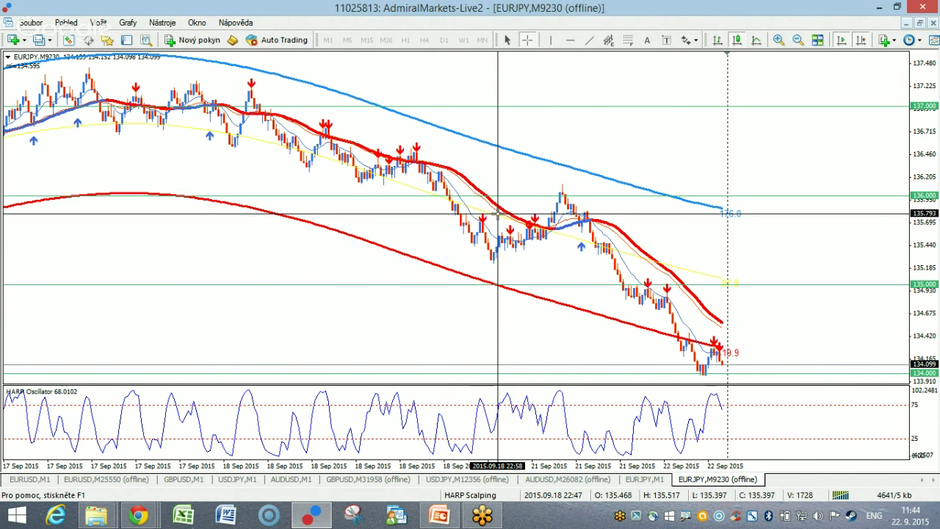
mouse_move(520, 222)
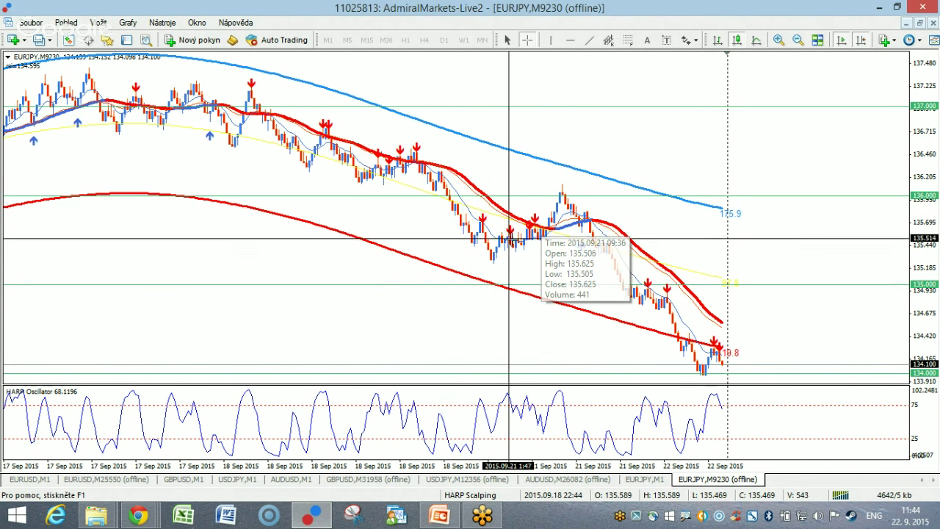
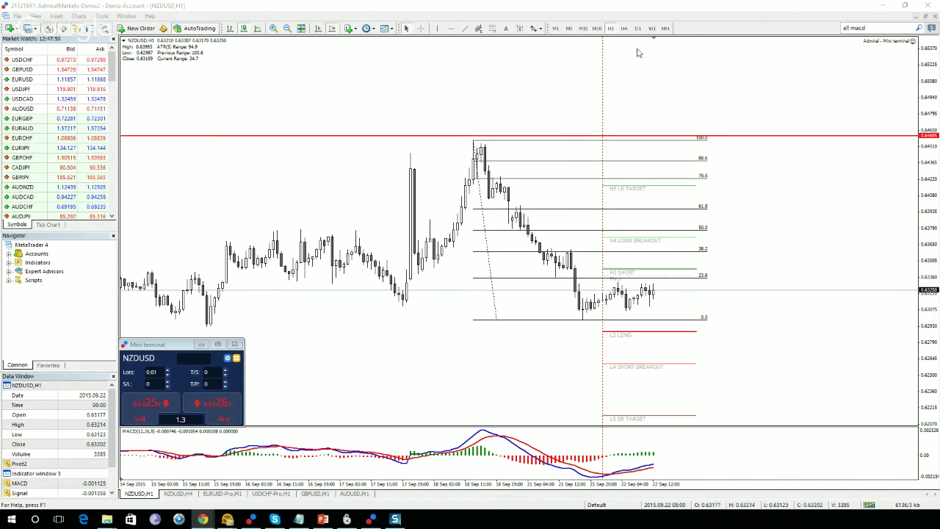
click(623, 28)
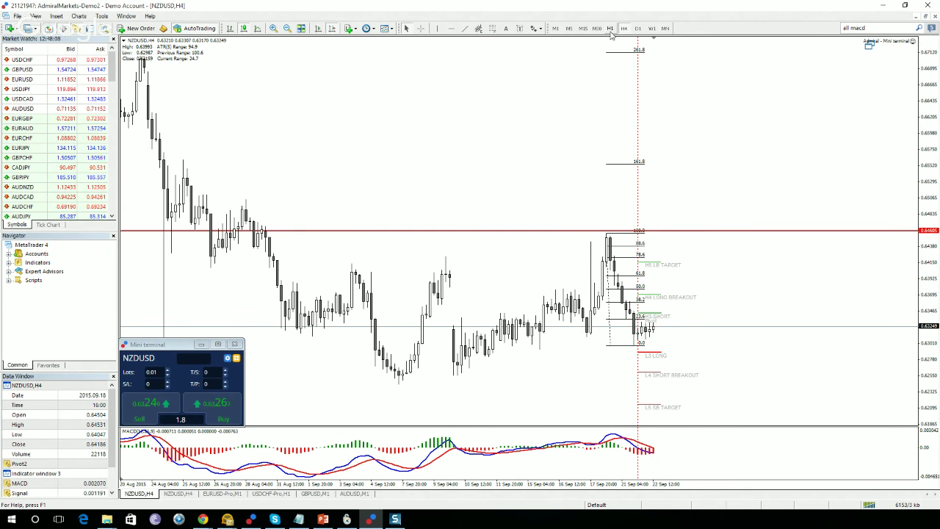
click(610, 28)
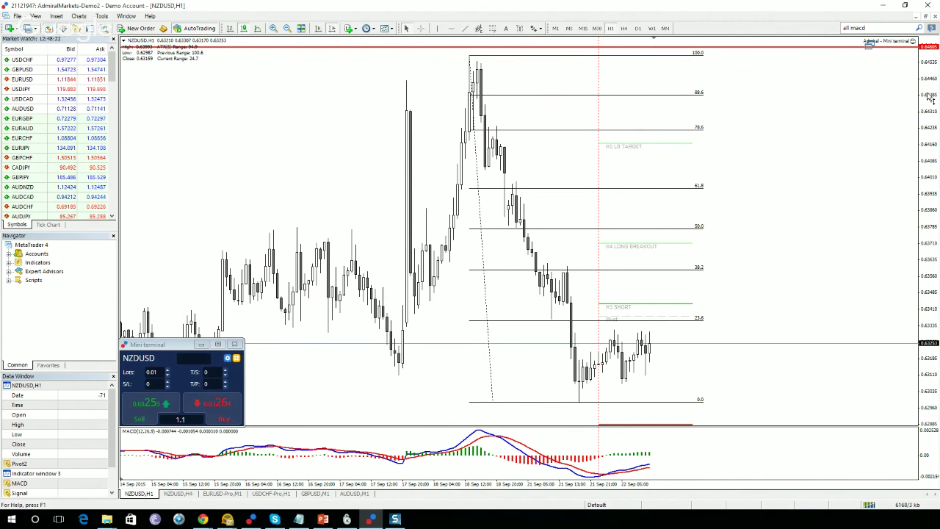
drag(930, 105, 927, 139)
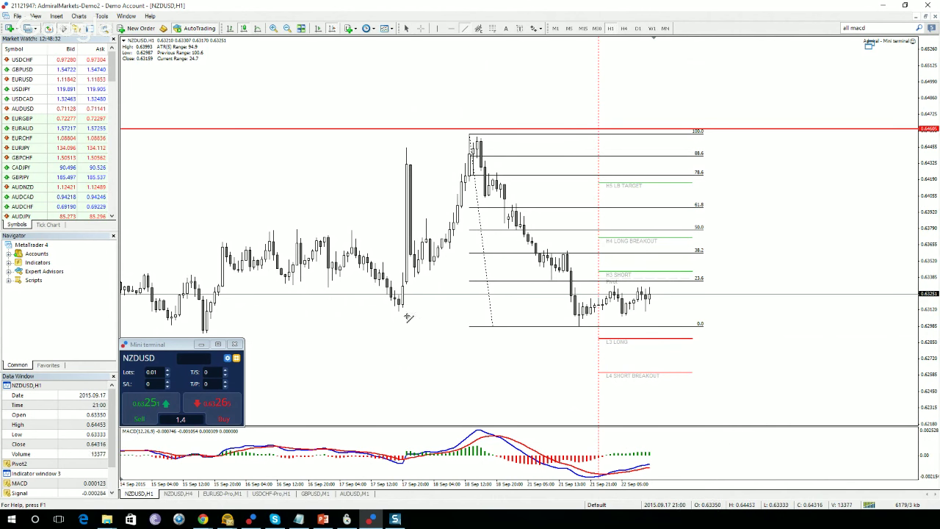
Draw a rising orange trendline from the 17 Sep low through later lows, leaving space after the latest bars.
mouse_move(395, 311)
mouse_down()
mouse_move(756, 246)
mouse_move(839, 220)
mouse_up()
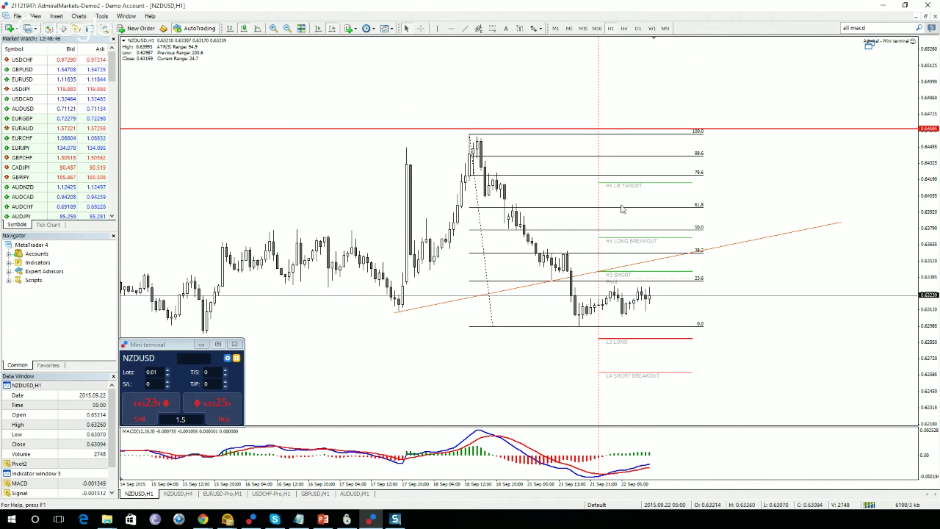
scroll(840, 187, up, 10)
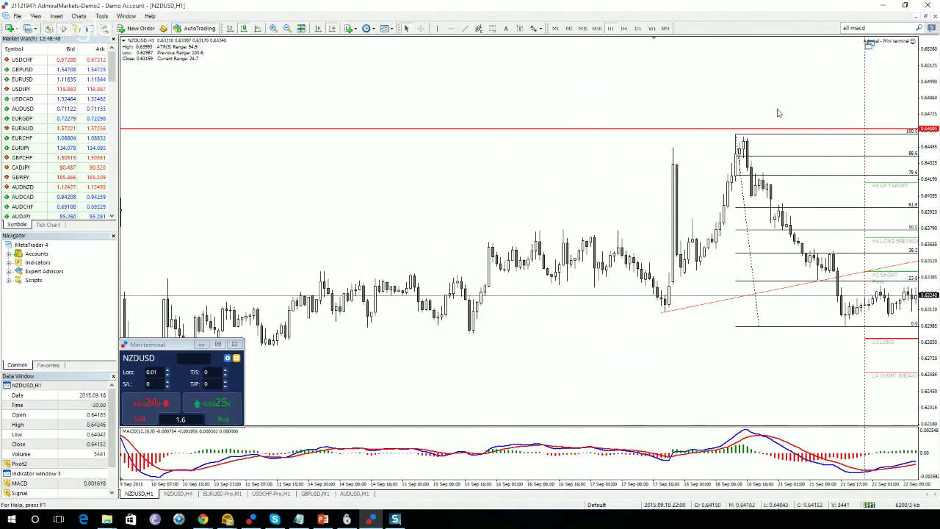
scroll(756, 92, up, 1)
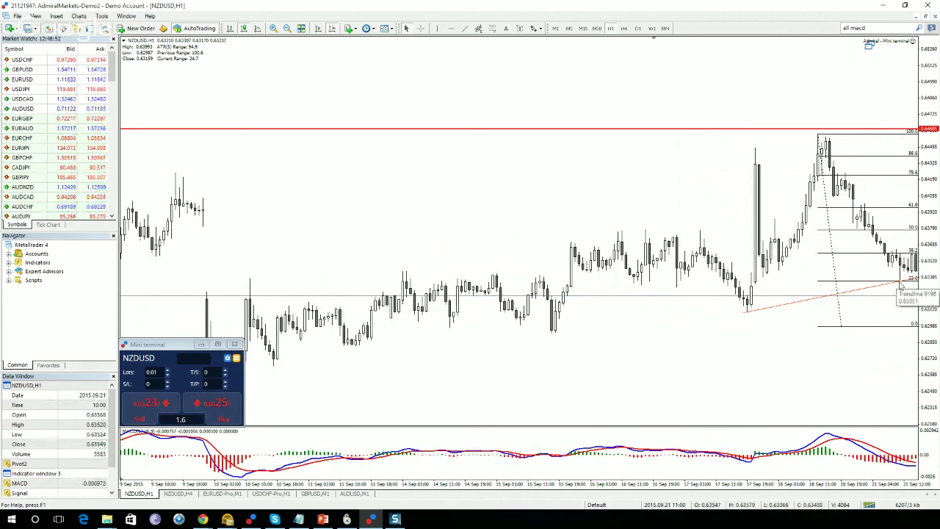
scroll(872, 319, down, 6)
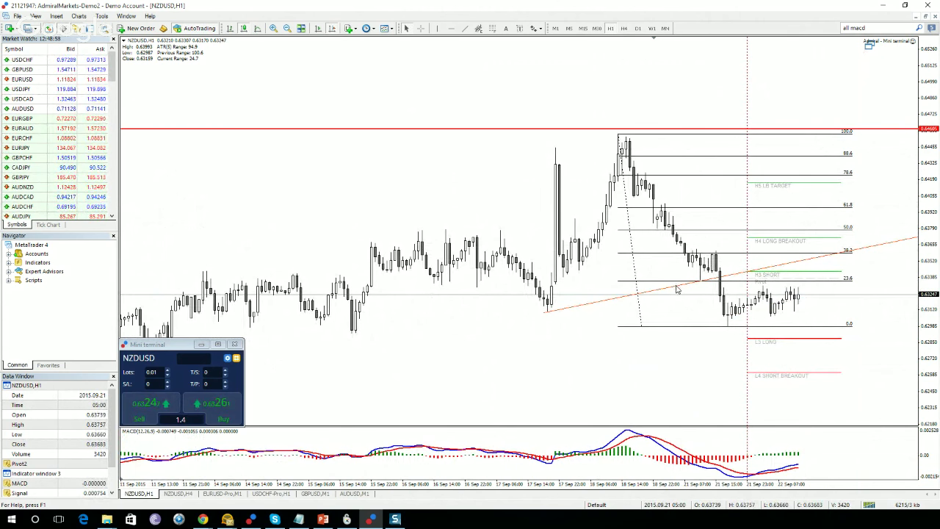
drag(691, 375, 566, 353)
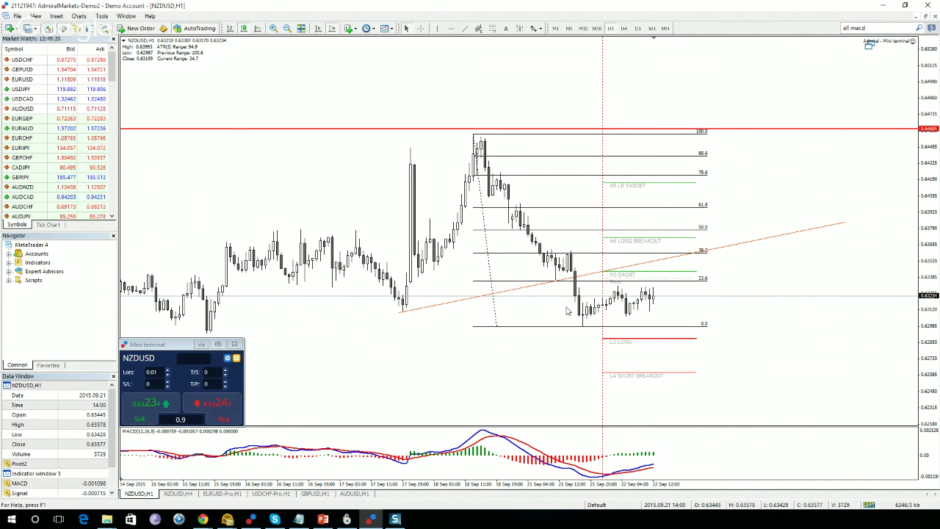
click(624, 28)
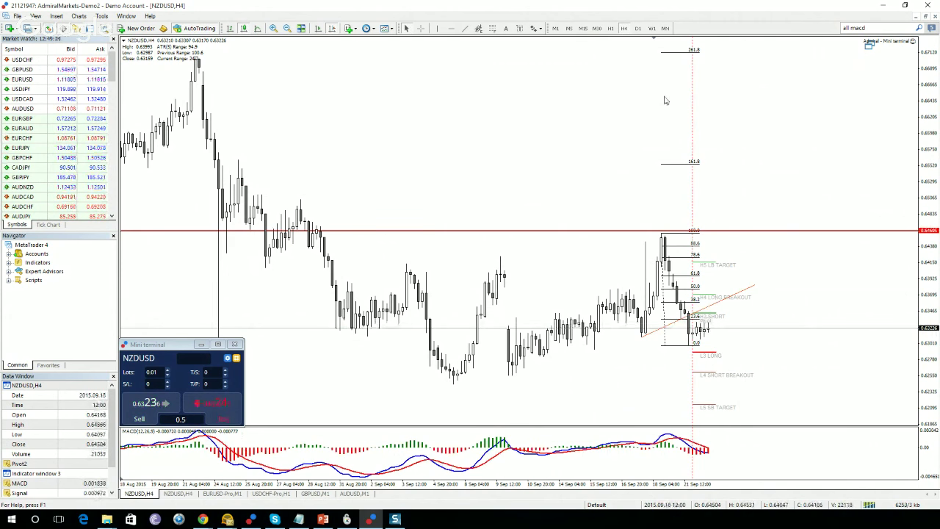
click(614, 28)
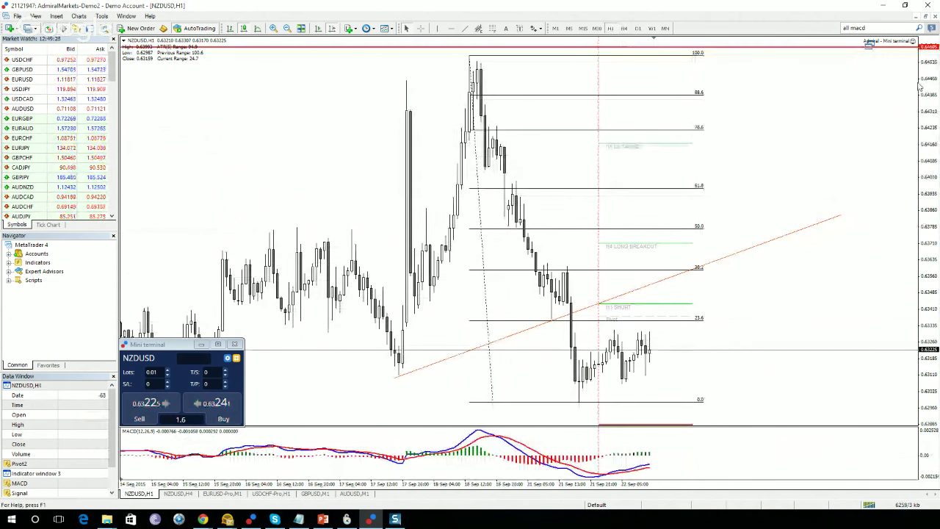
drag(923, 84, 924, 105)
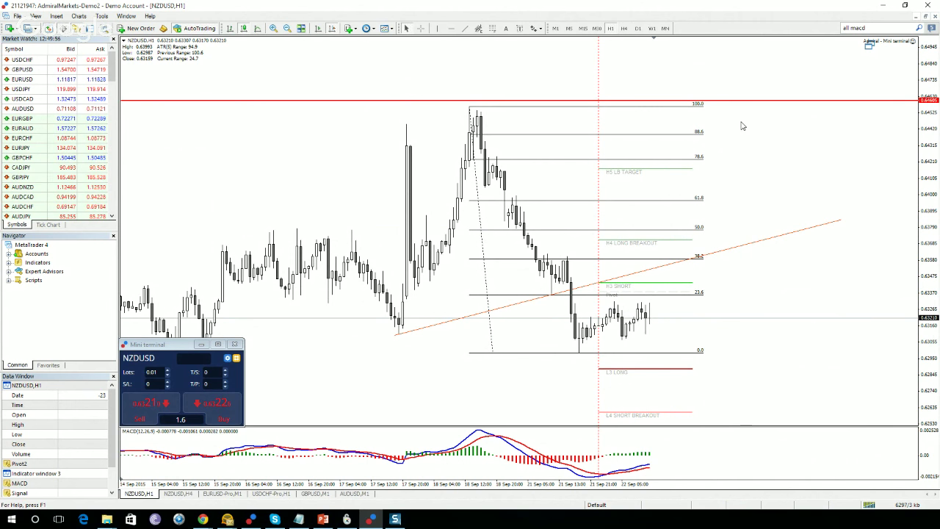
drag(925, 140, 895, 146)
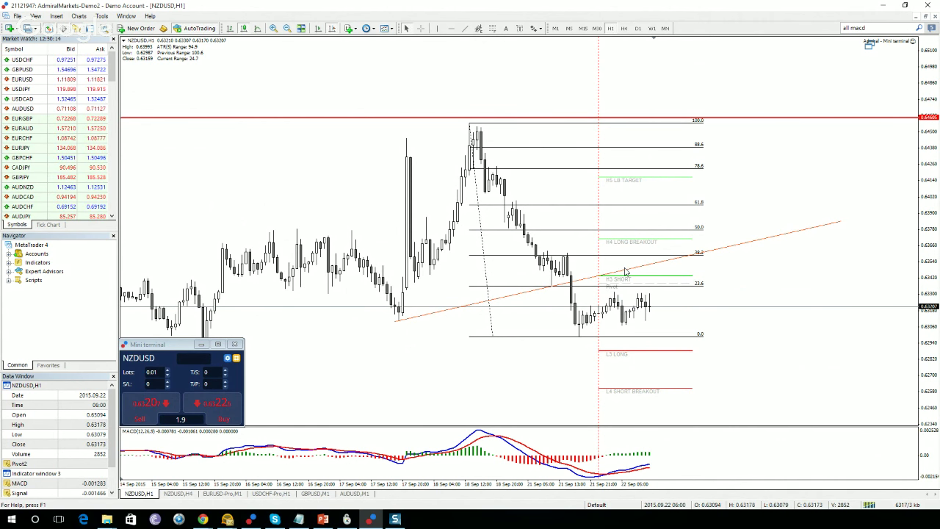
Place two red horizontal lines, the first adjusted to 0.64603, the second slightly lower.
click(451, 28)
click(755, 277)
drag(756, 278, 750, 273)
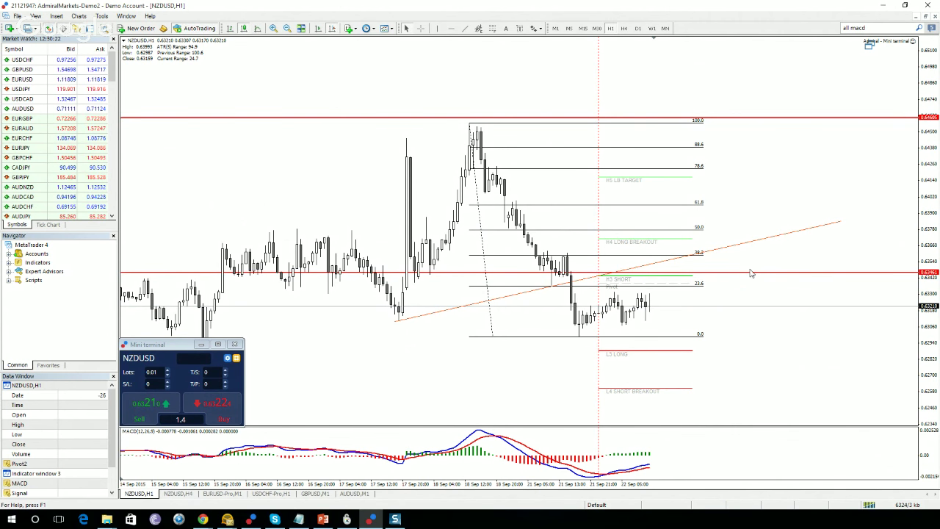
click(451, 28)
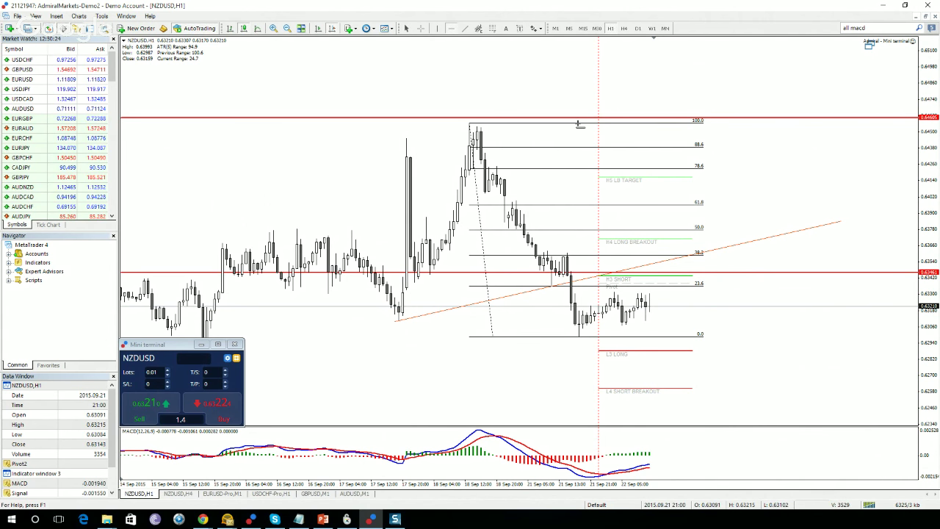
click(635, 255)
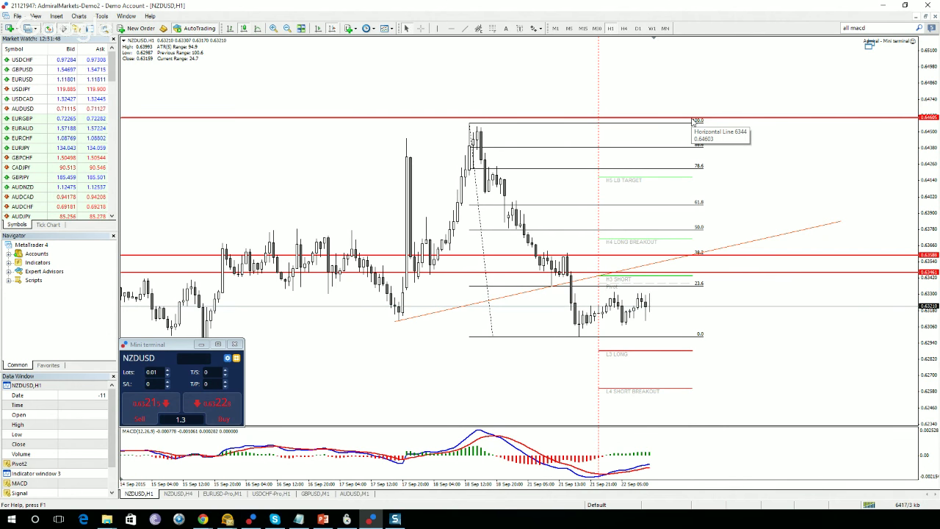
Add red lines at 0.62614 (L4 SHORT BREAKOUT) and 0.62147 (L5 SB TARGET), rescaling the chart to fit.
drag(932, 151, 935, 171)
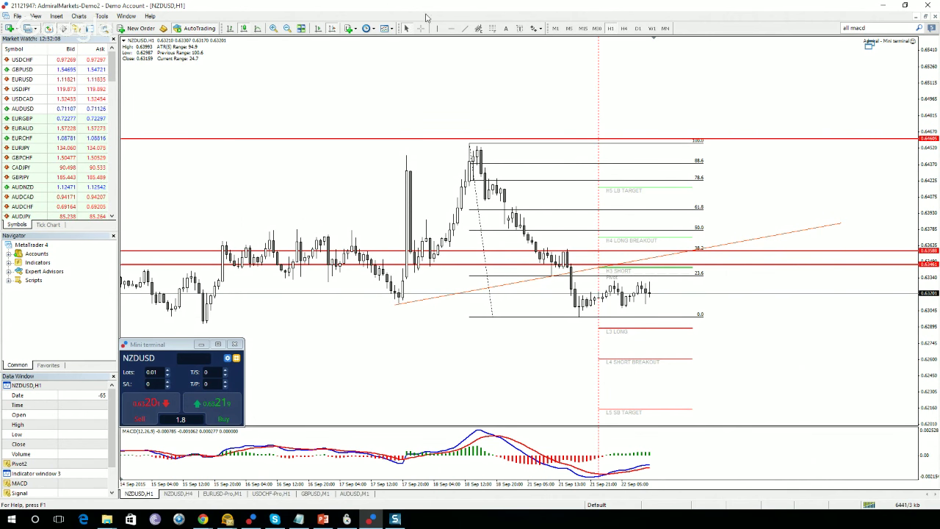
click(451, 28)
drag(629, 352, 572, 358)
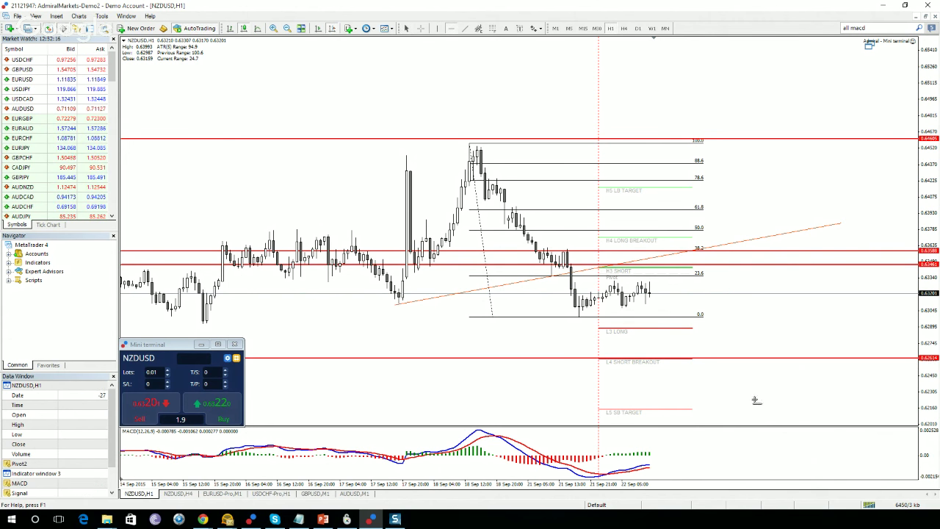
click(785, 409)
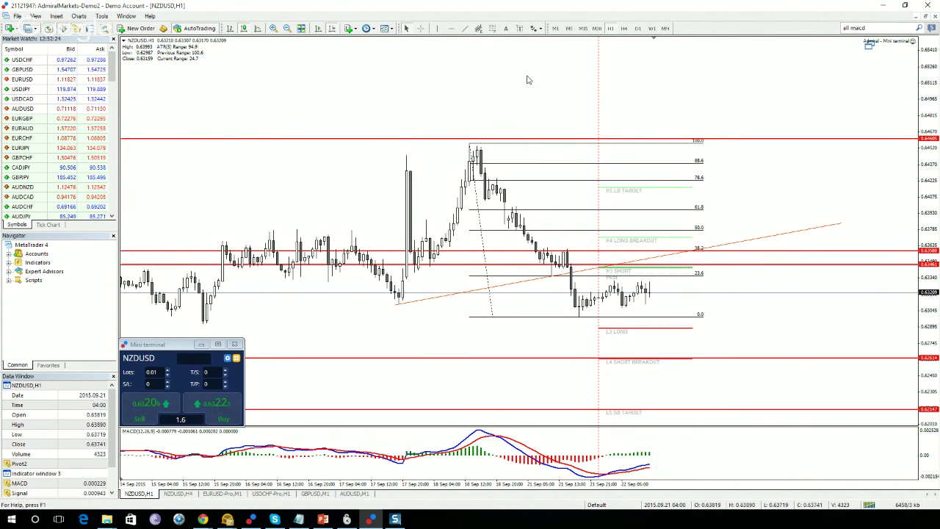
drag(459, 78, 544, 72)
drag(931, 83, 933, 88)
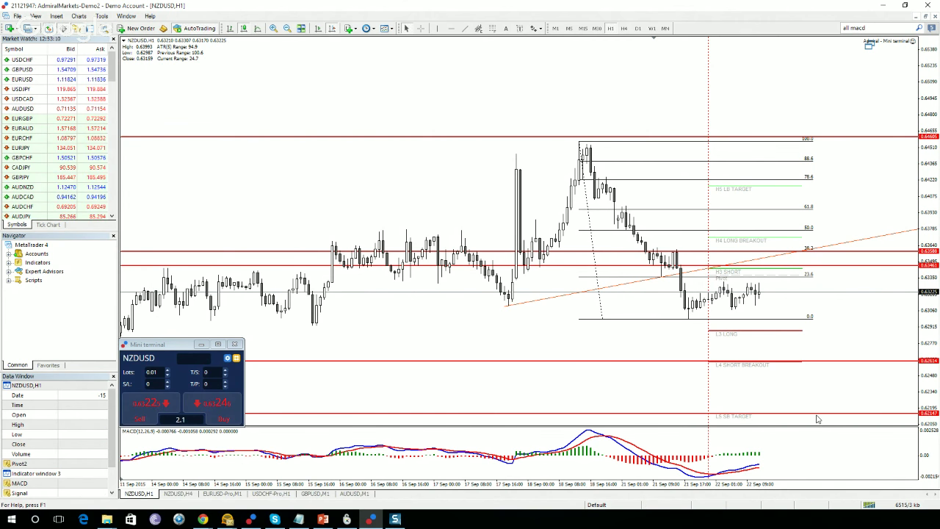
View NZDUSD on W1 and MN, and place a red horizontal support line below the others.
click(651, 28)
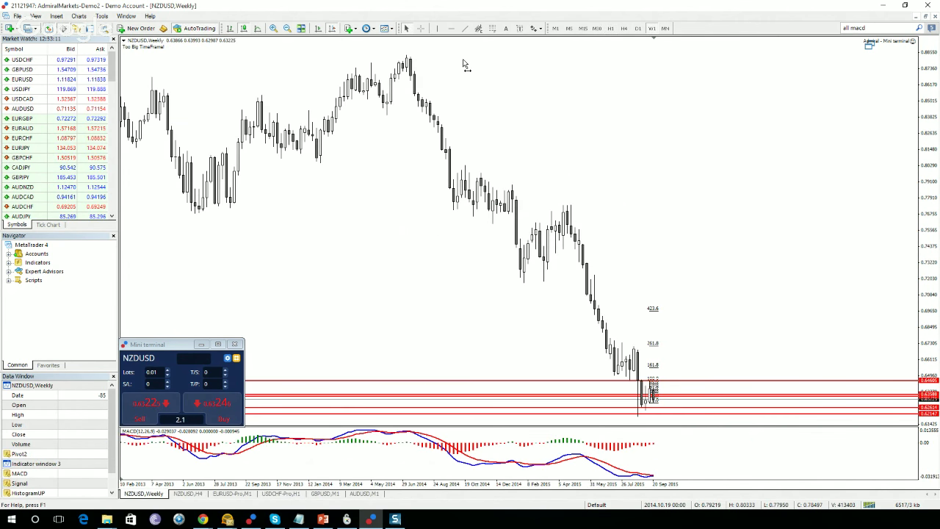
click(665, 28)
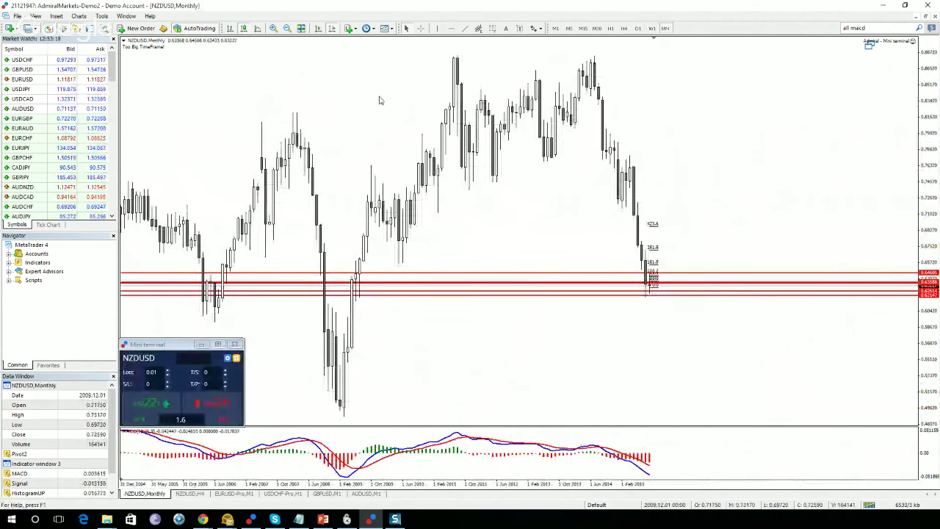
click(451, 27)
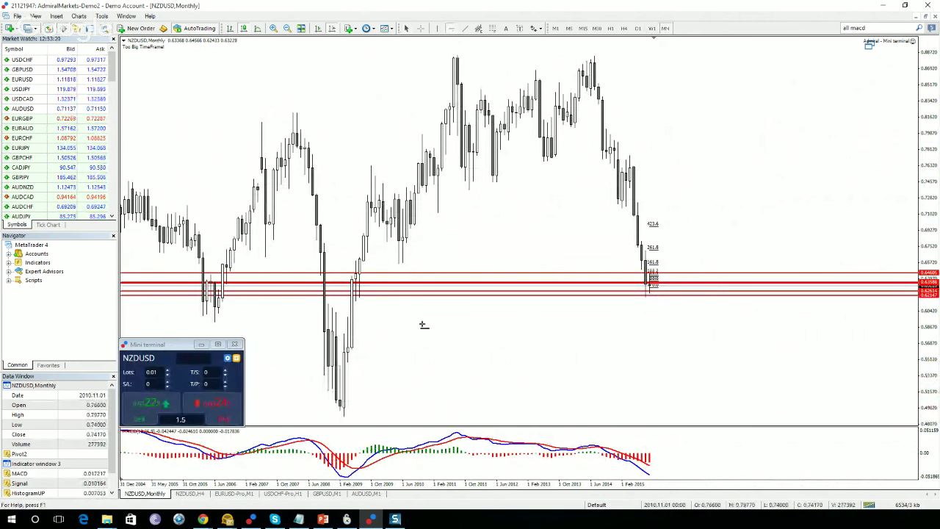
click(420, 301)
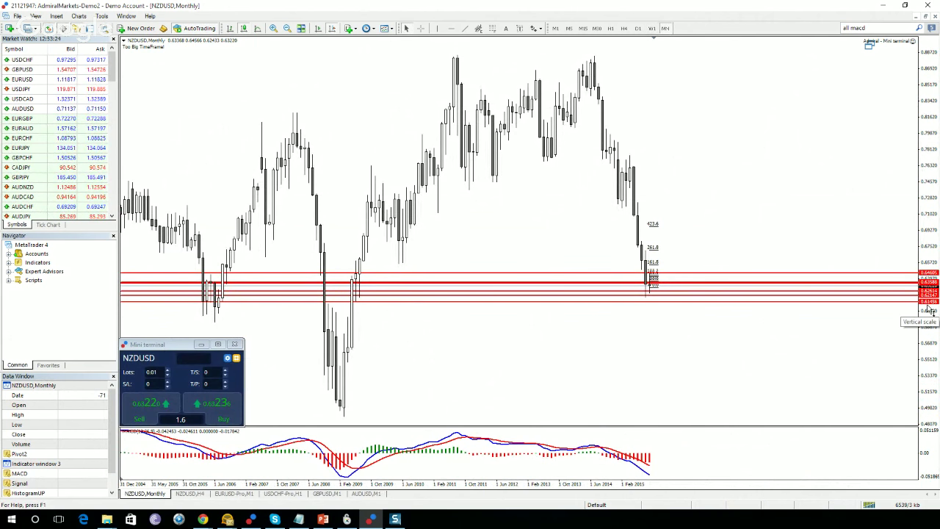
Return to H1 with a compressed price scale, recheck MN, and settle back on H1.
click(622, 28)
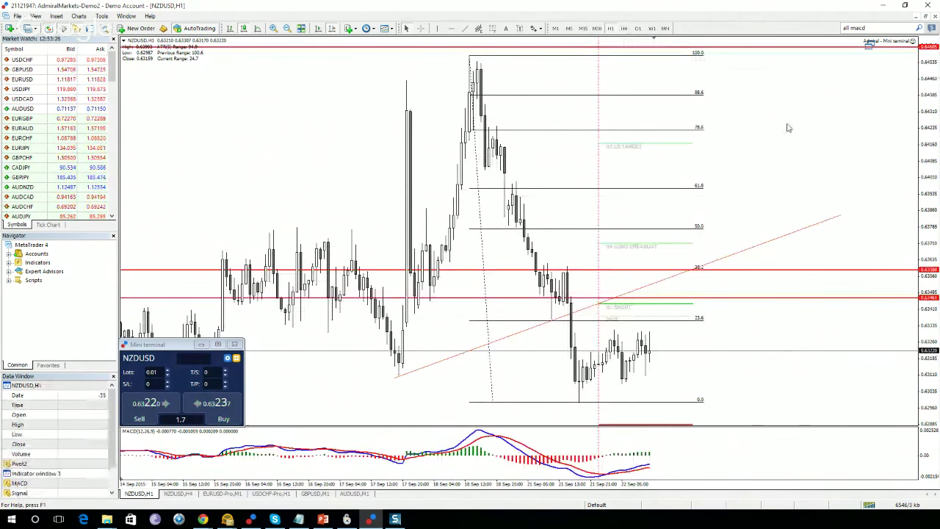
drag(934, 110, 934, 173)
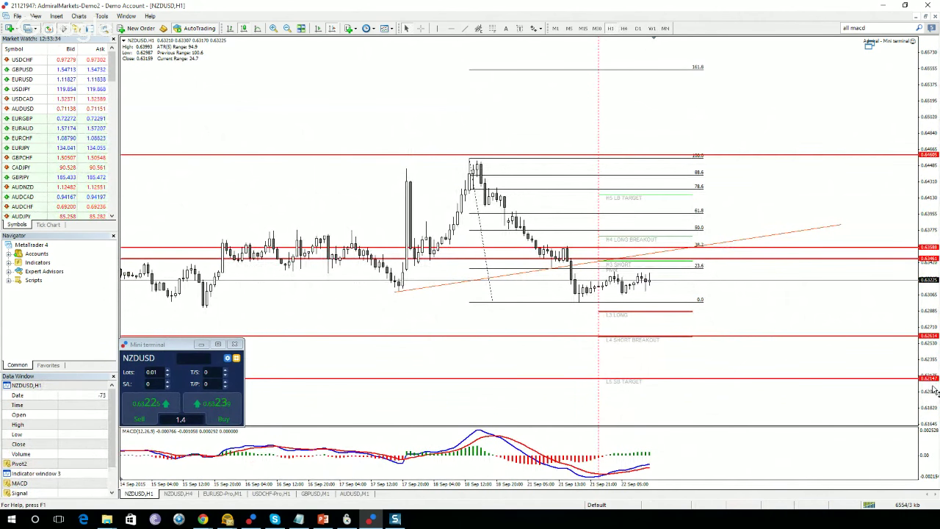
click(665, 28)
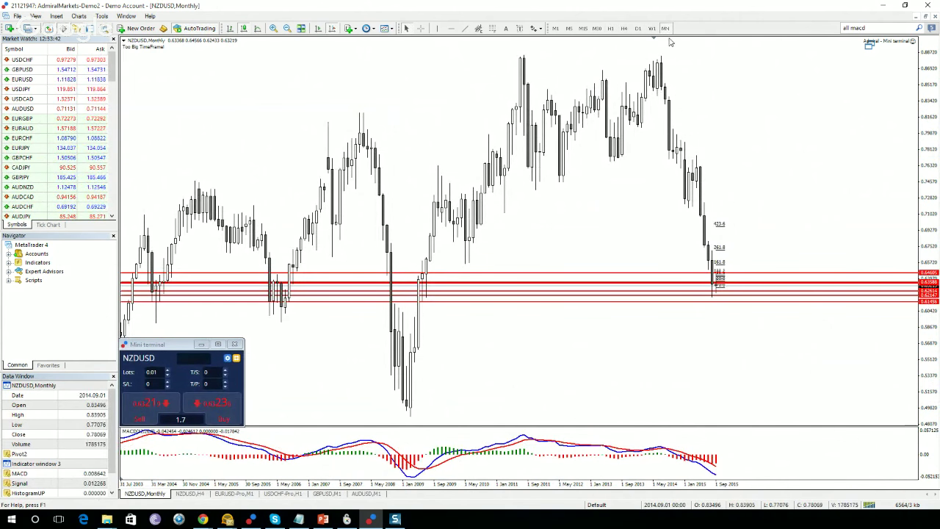
click(610, 29)
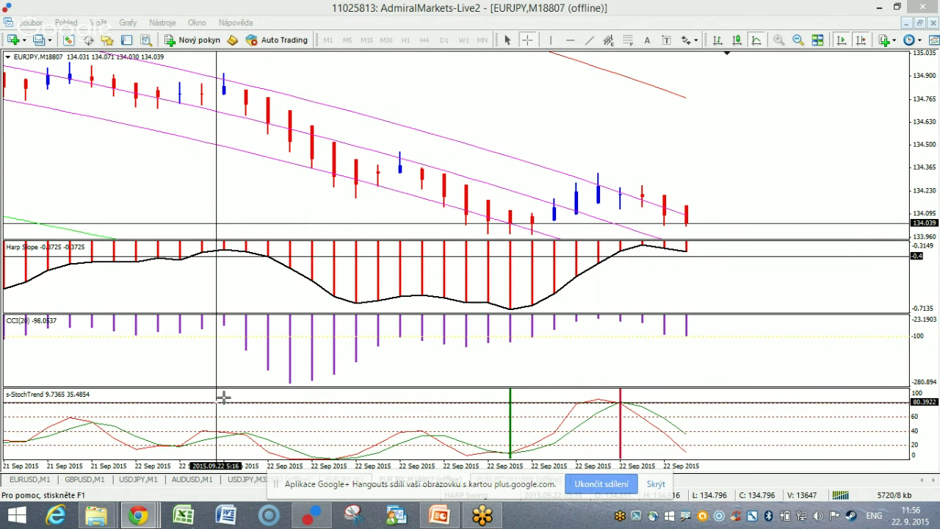
Bring the HARP System page in Chrome to the front from the taskbar.
mouse_move(137, 515)
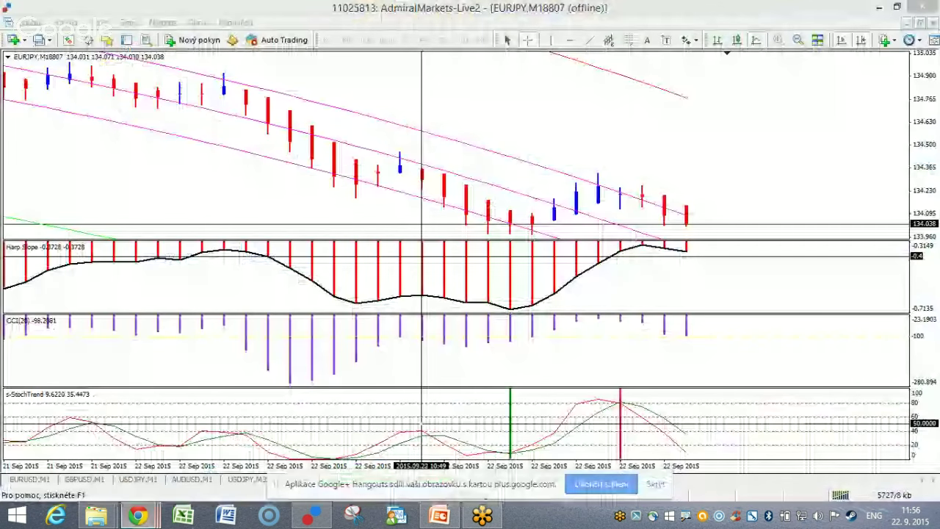
click(456, 400)
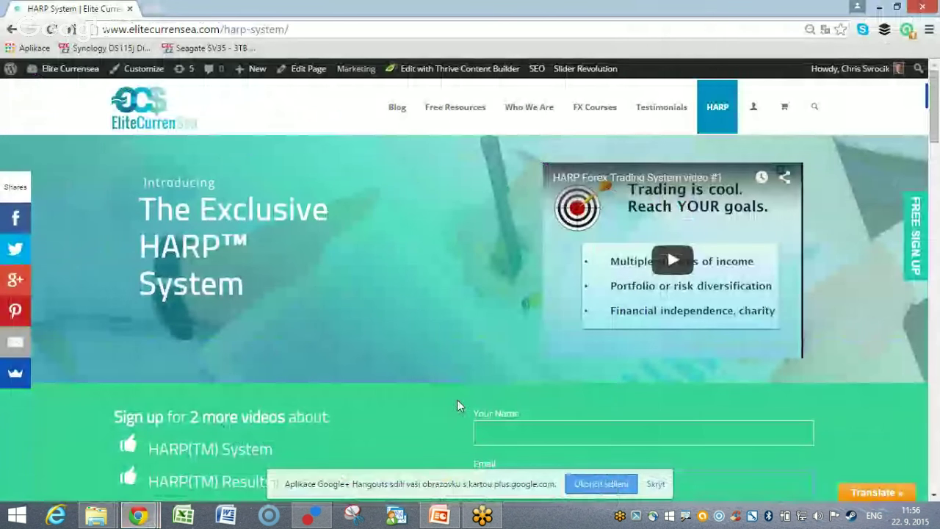
scroll(560, 150, down, 1)
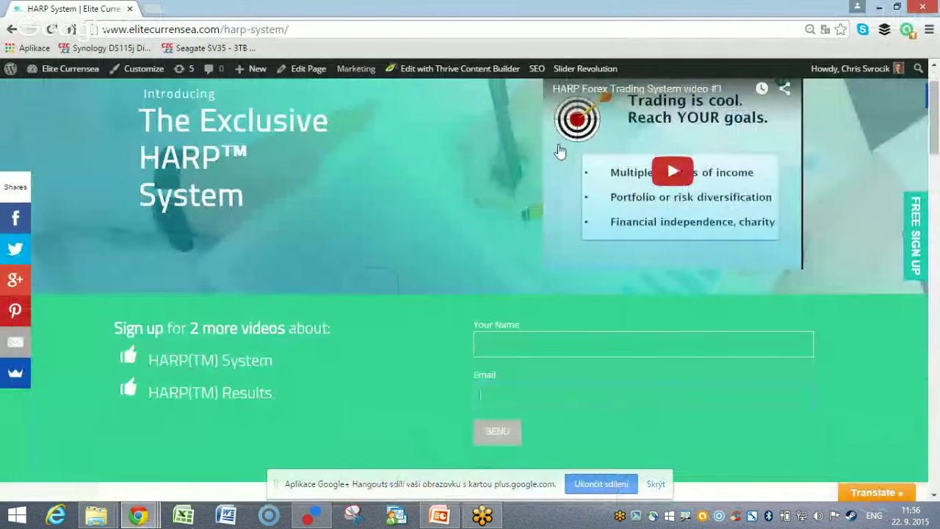
scroll(560, 150, up, 1)
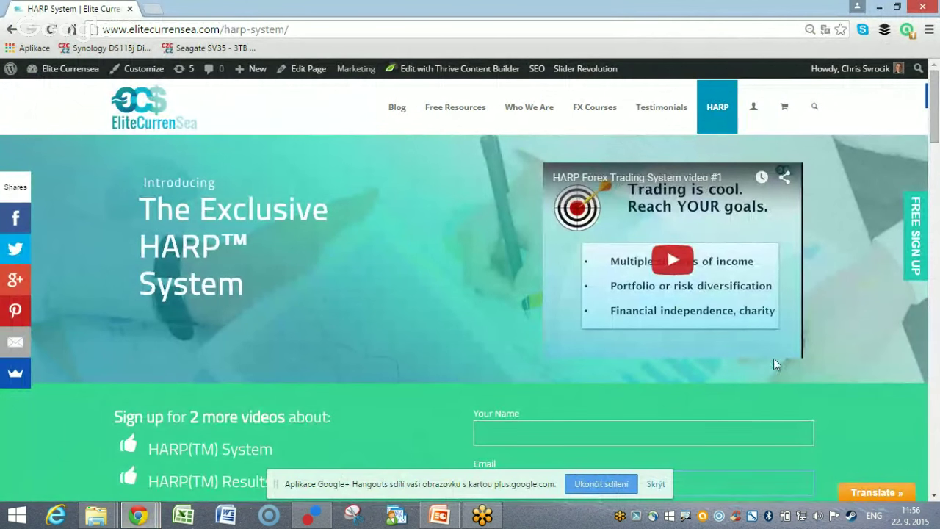
click(908, 524)
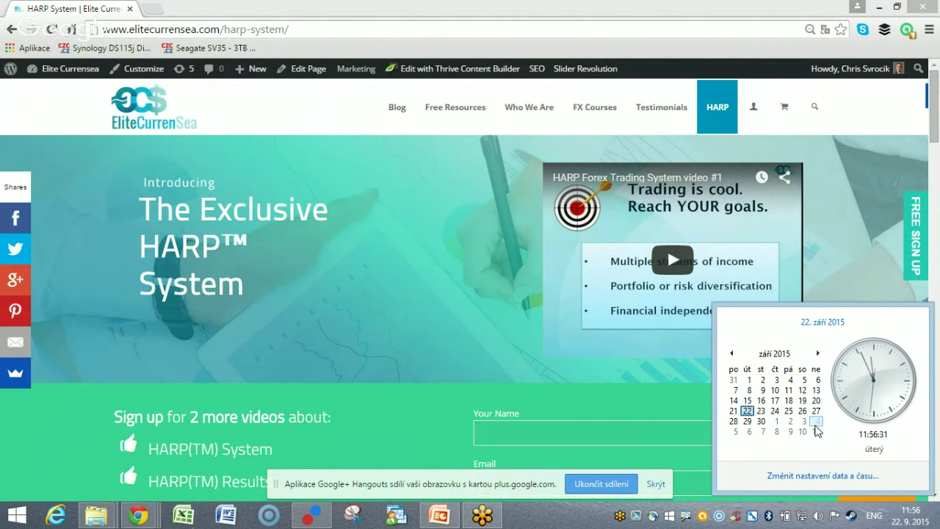
click(935, 124)
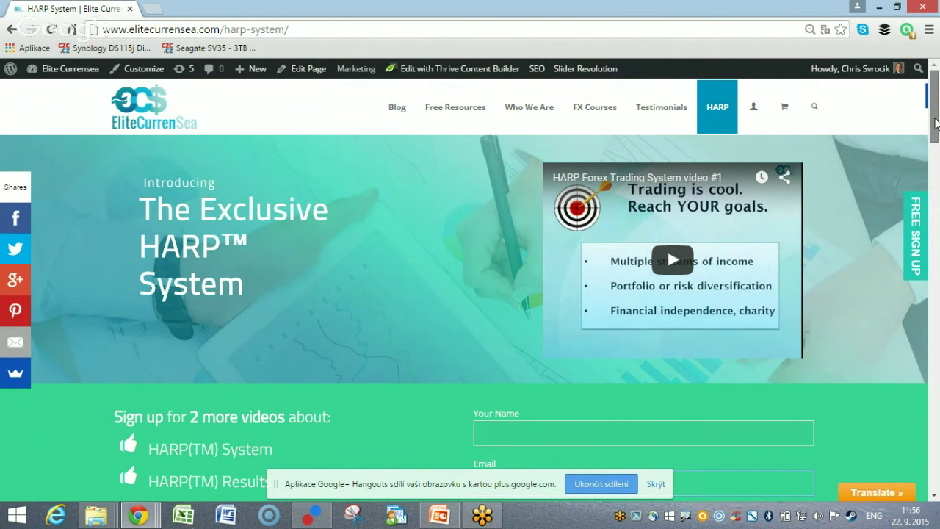
drag(935, 124, 934, 130)
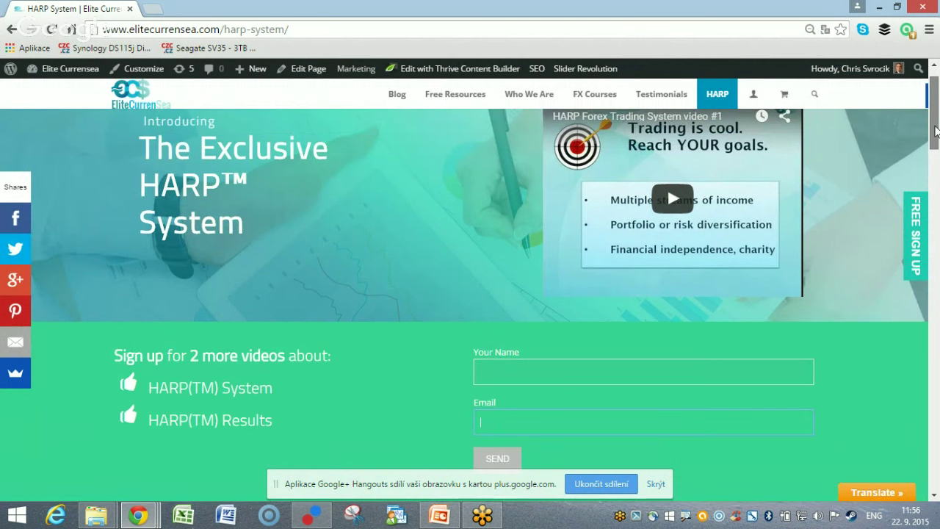